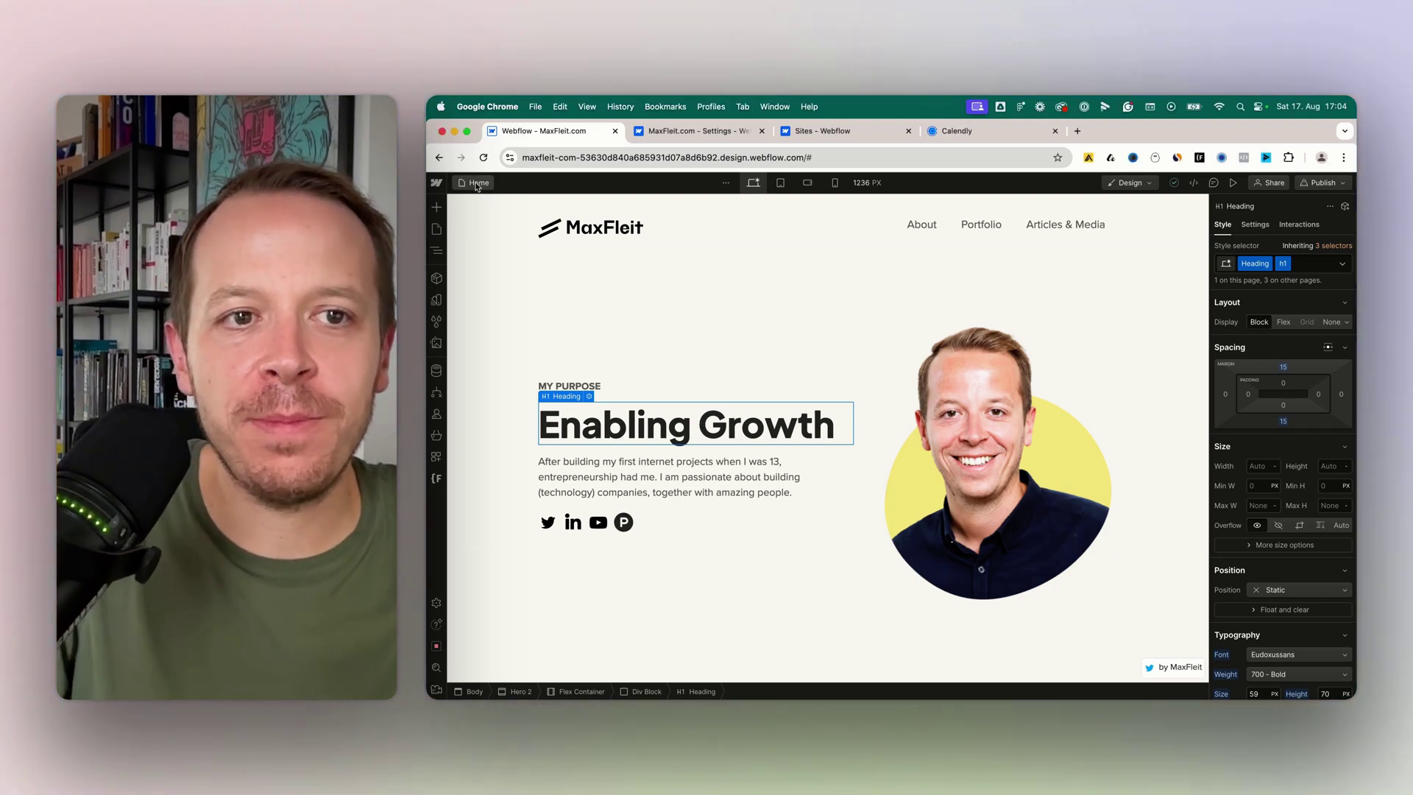
- Duplicate the Home page from the Pages panel and name the copy 'Book a Call'
key("p")
mouse_move(519, 272)
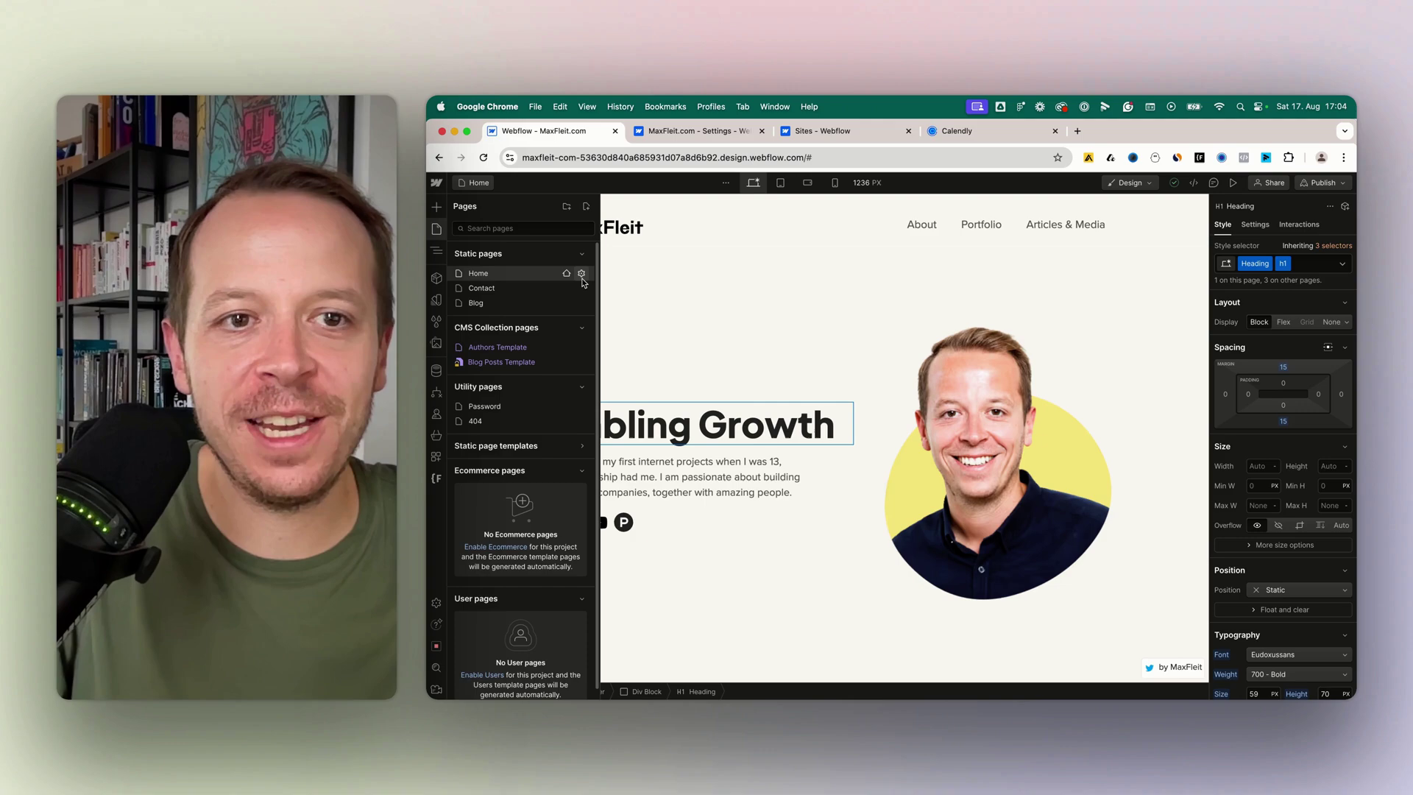
left_click(581, 274)
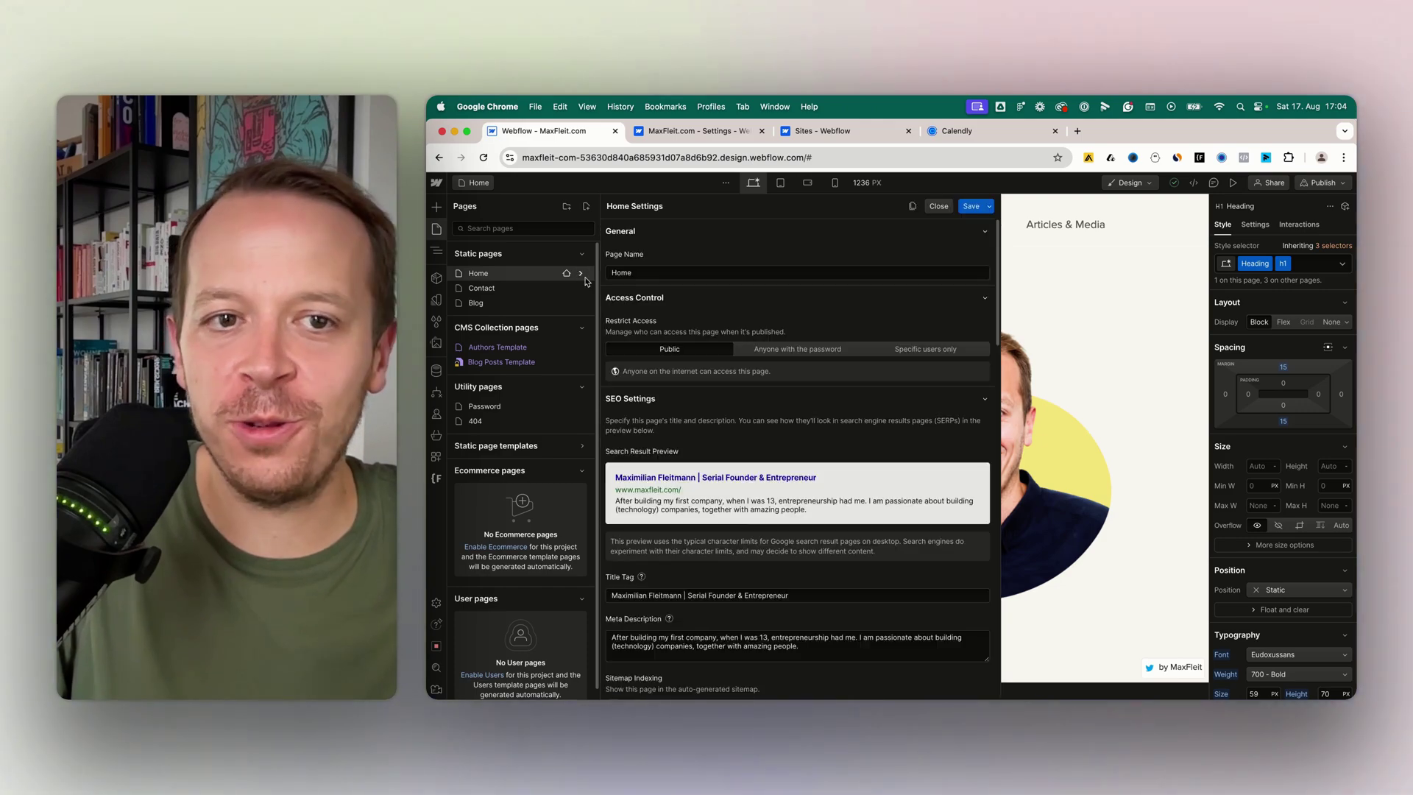
left_click(912, 206)
left_click(692, 274)
key("super+a")
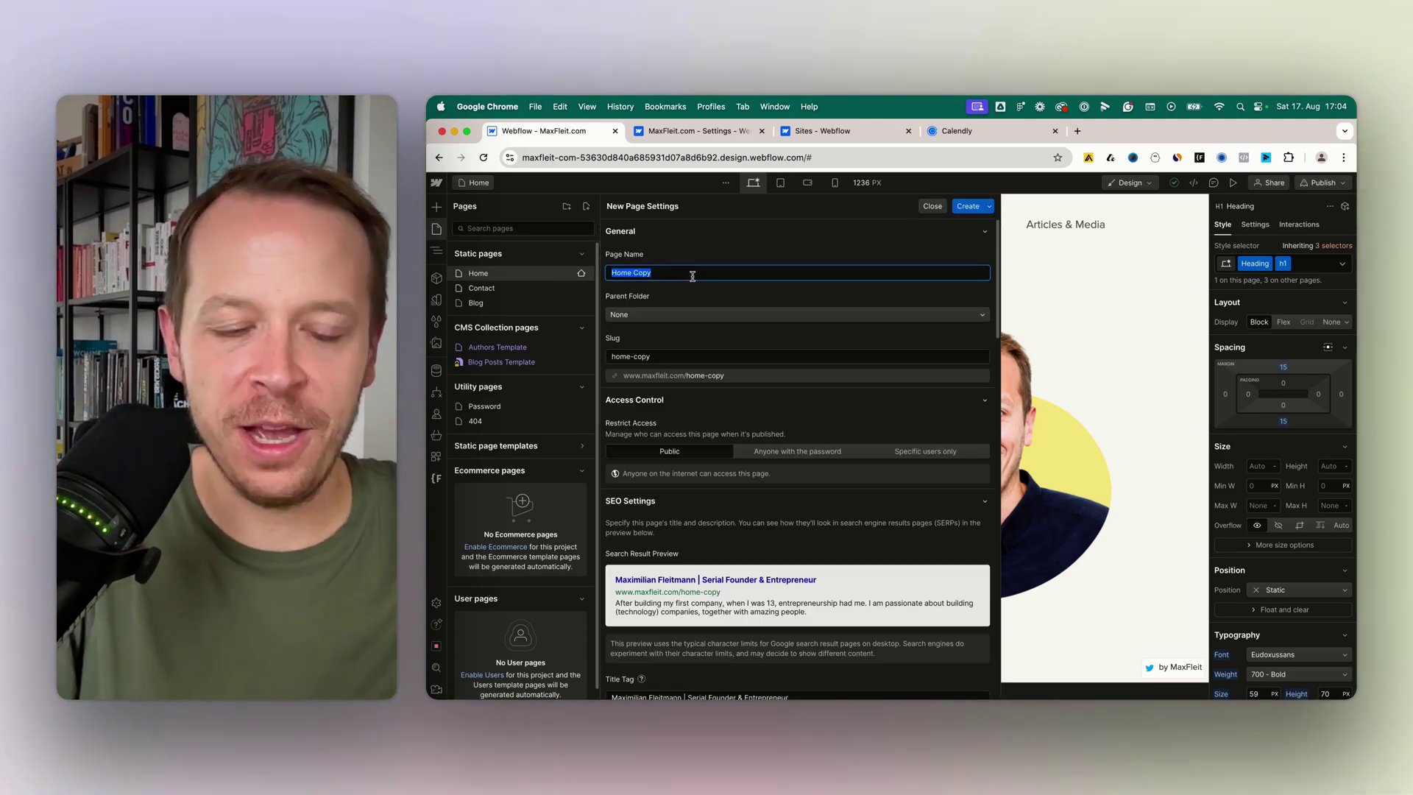
type("book")
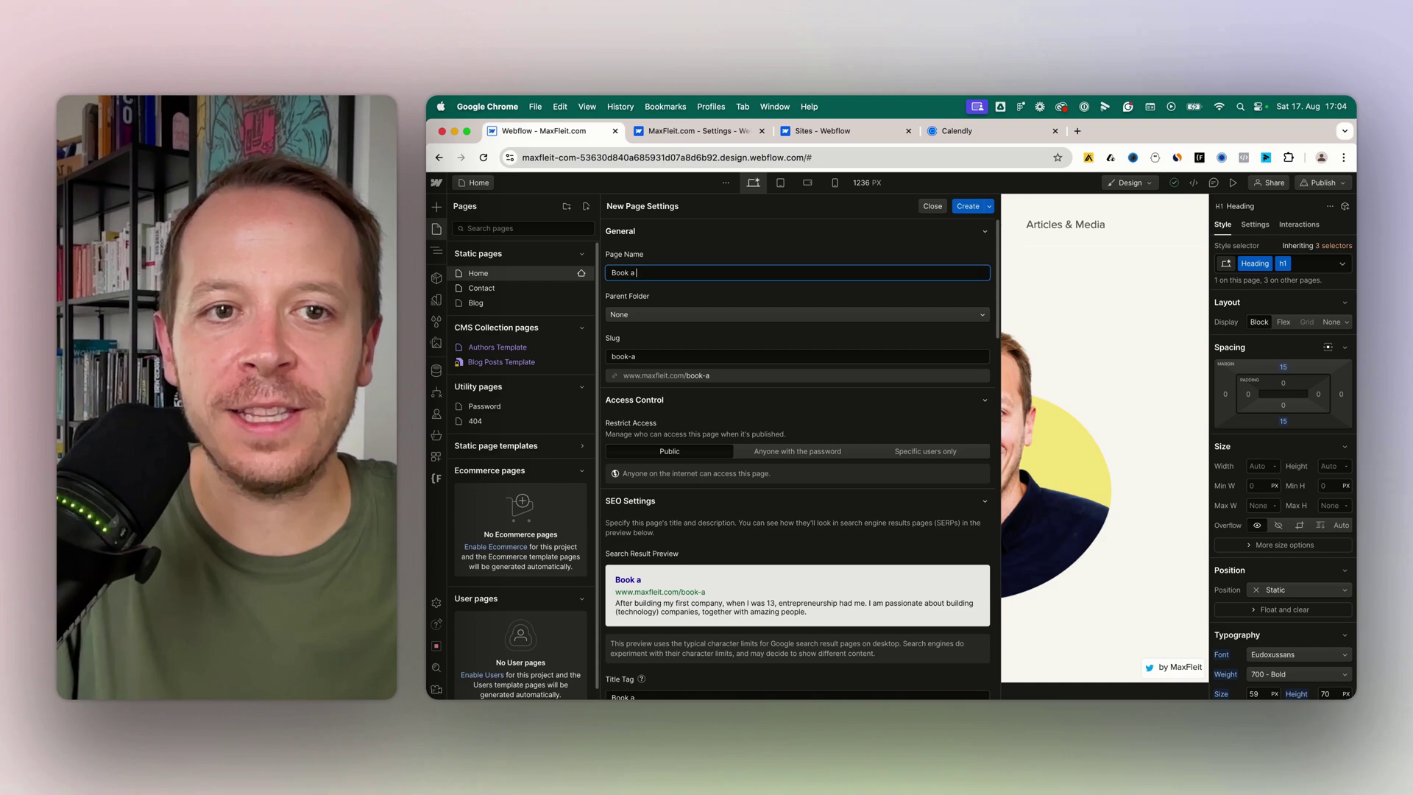
left_click(961, 207)
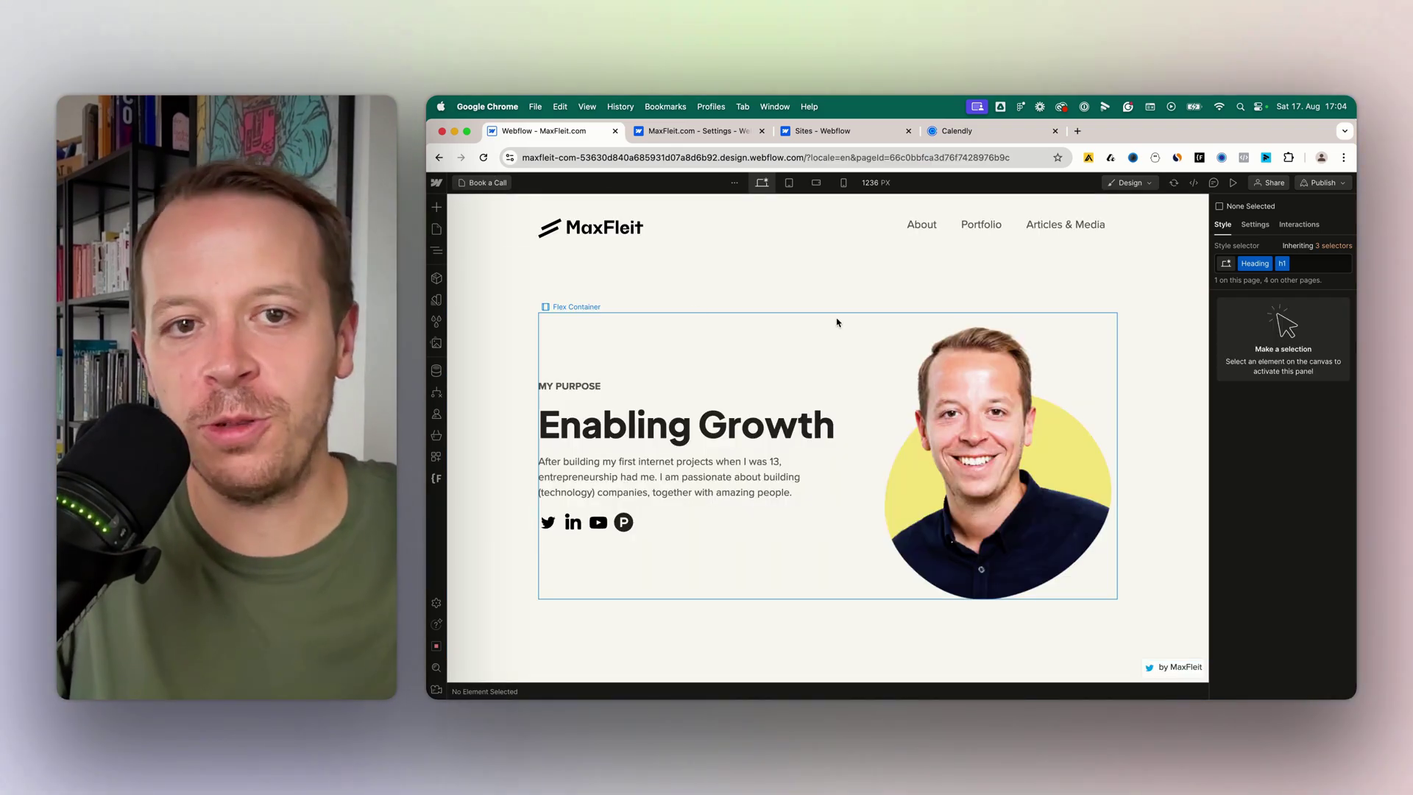
- Delete the hero, companies and blog content sections from the Book a Call page
left_click(454, 261)
key("z")
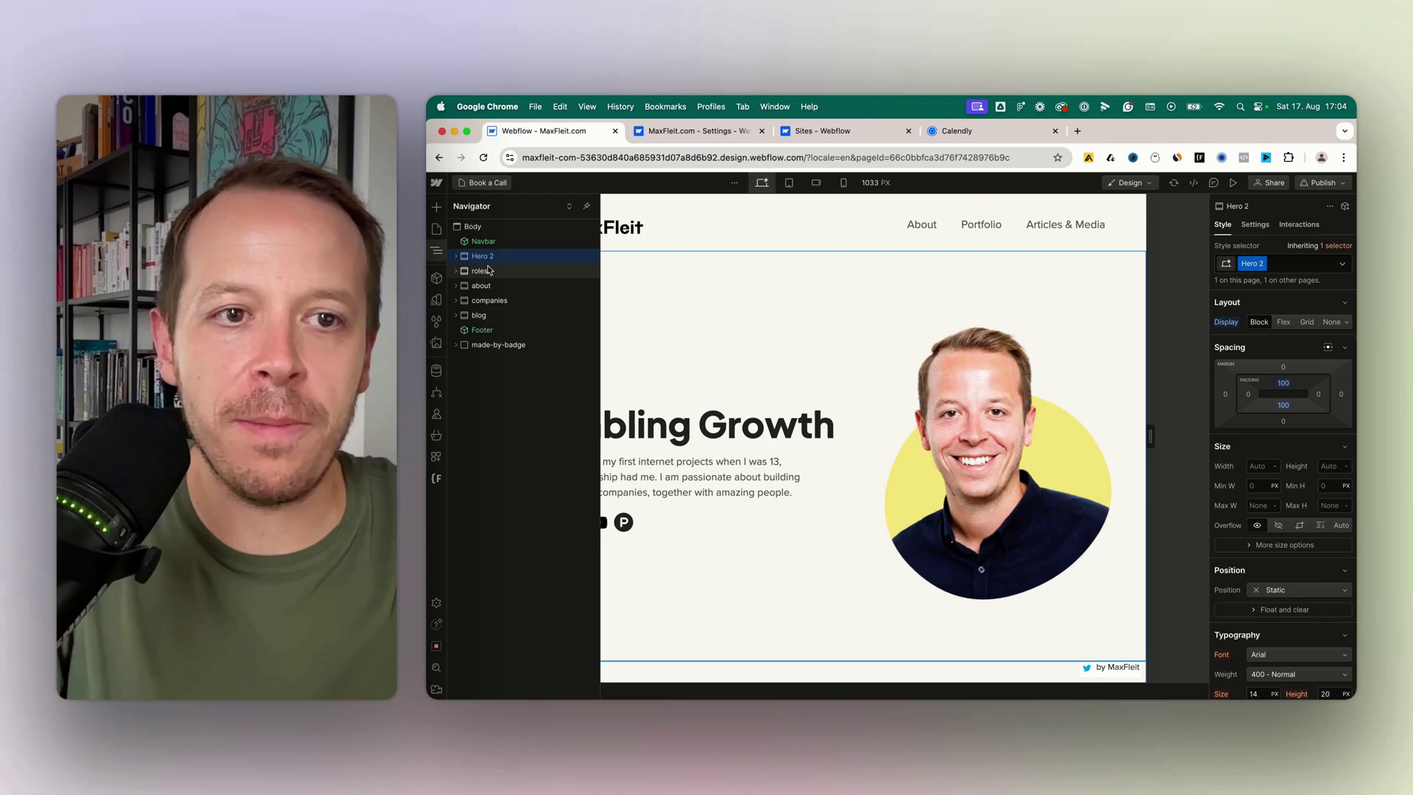
left_click(501, 257)
key("Delete")
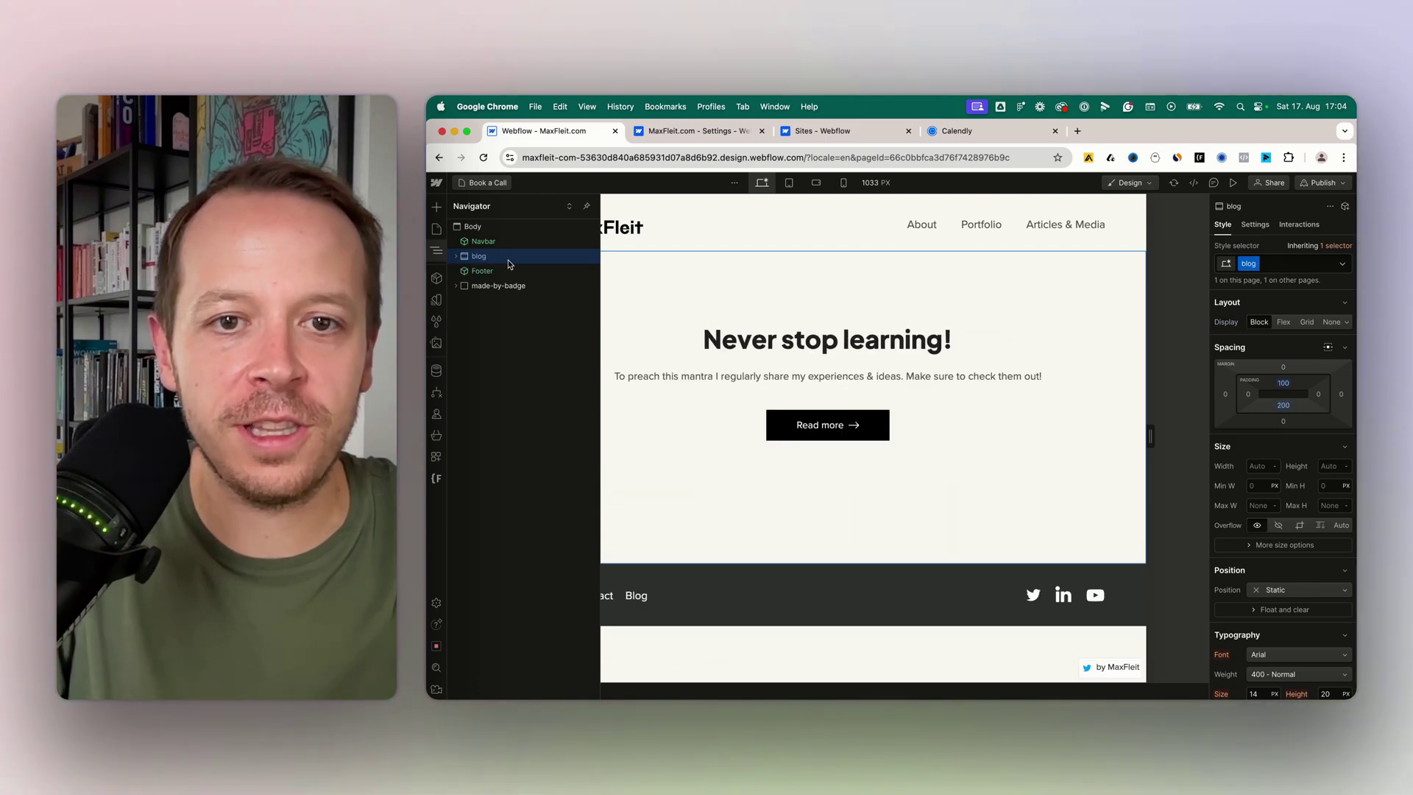
key("Delete")
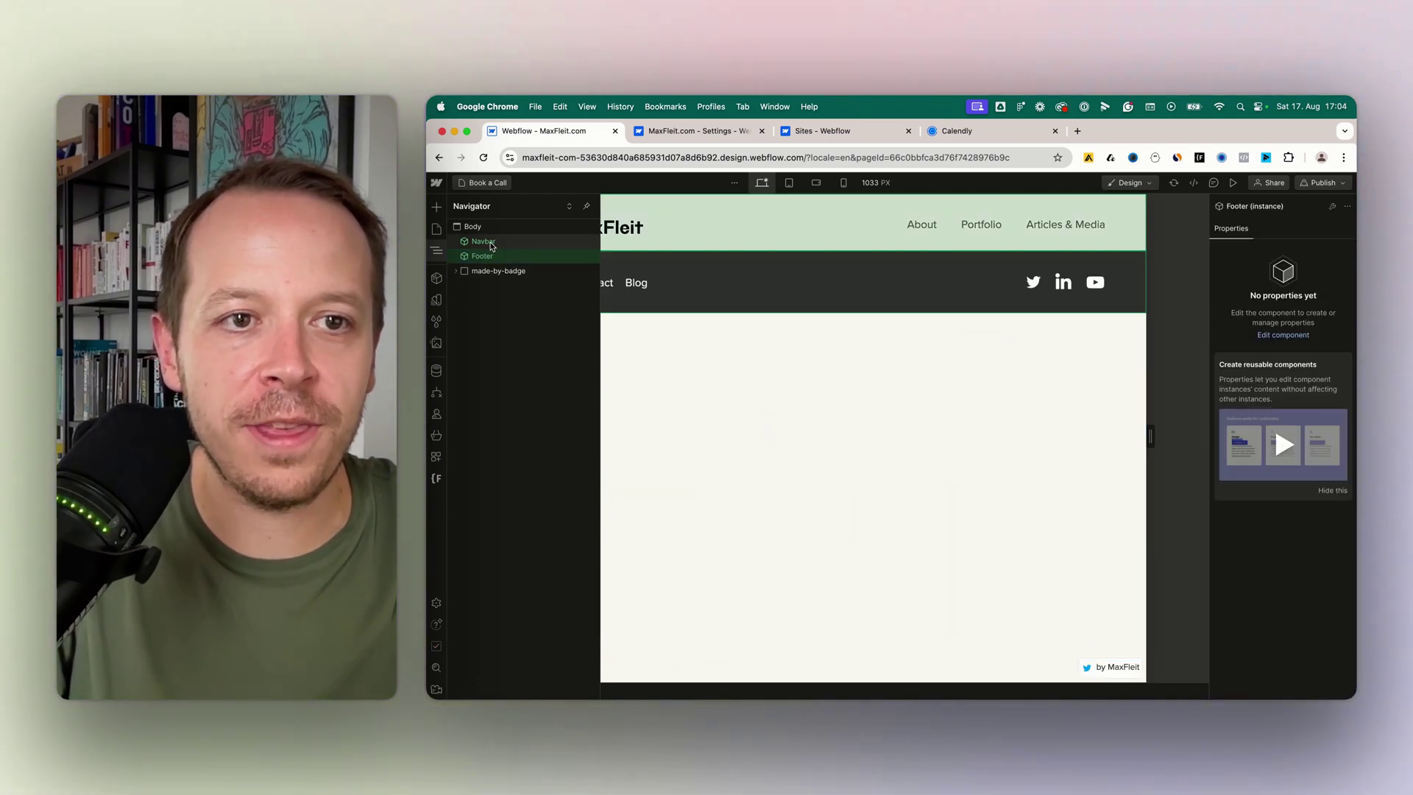
- Drop a new empty Section between the navbar and footer, then go to Calendly
key("a")
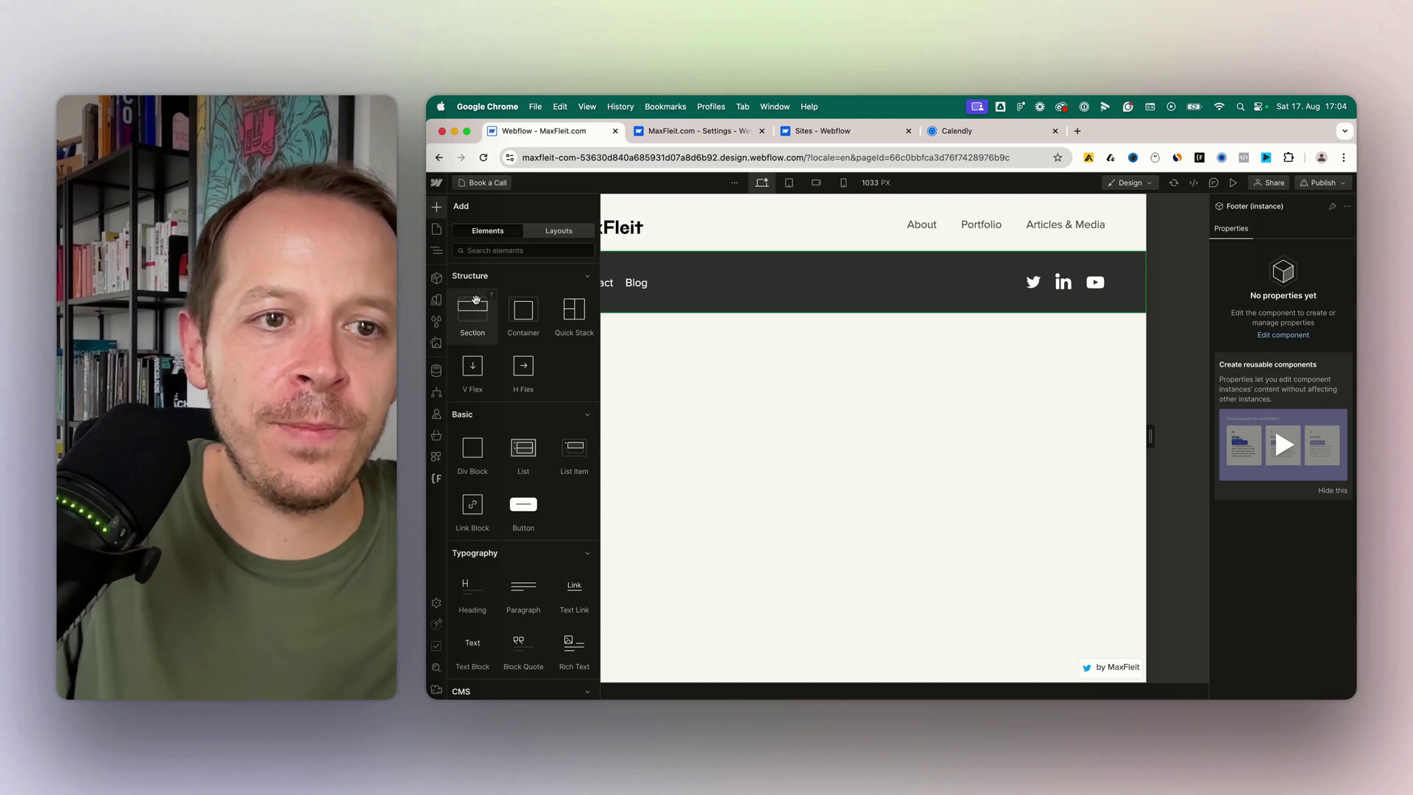
left_click_drag(480, 315, 600, 278)
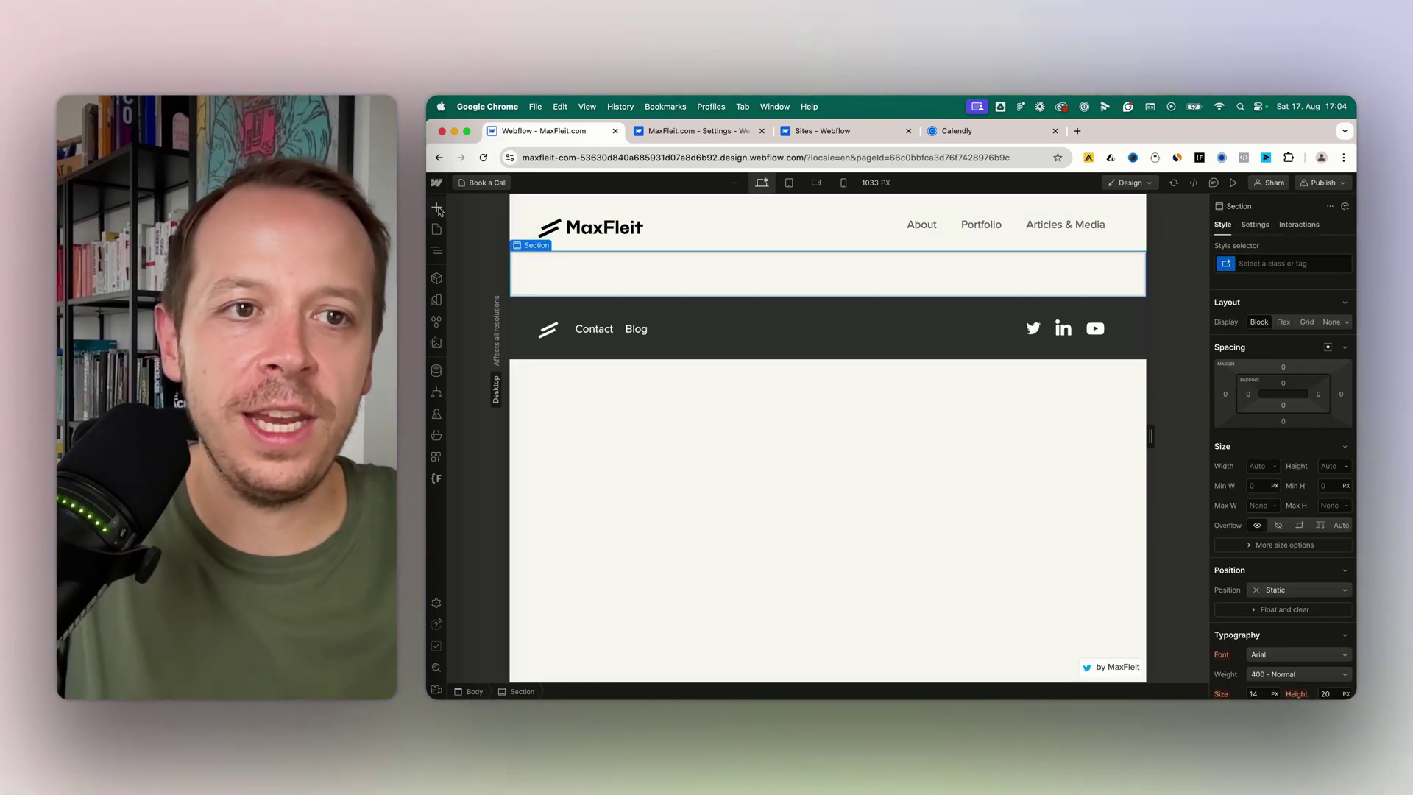
left_click(964, 131)
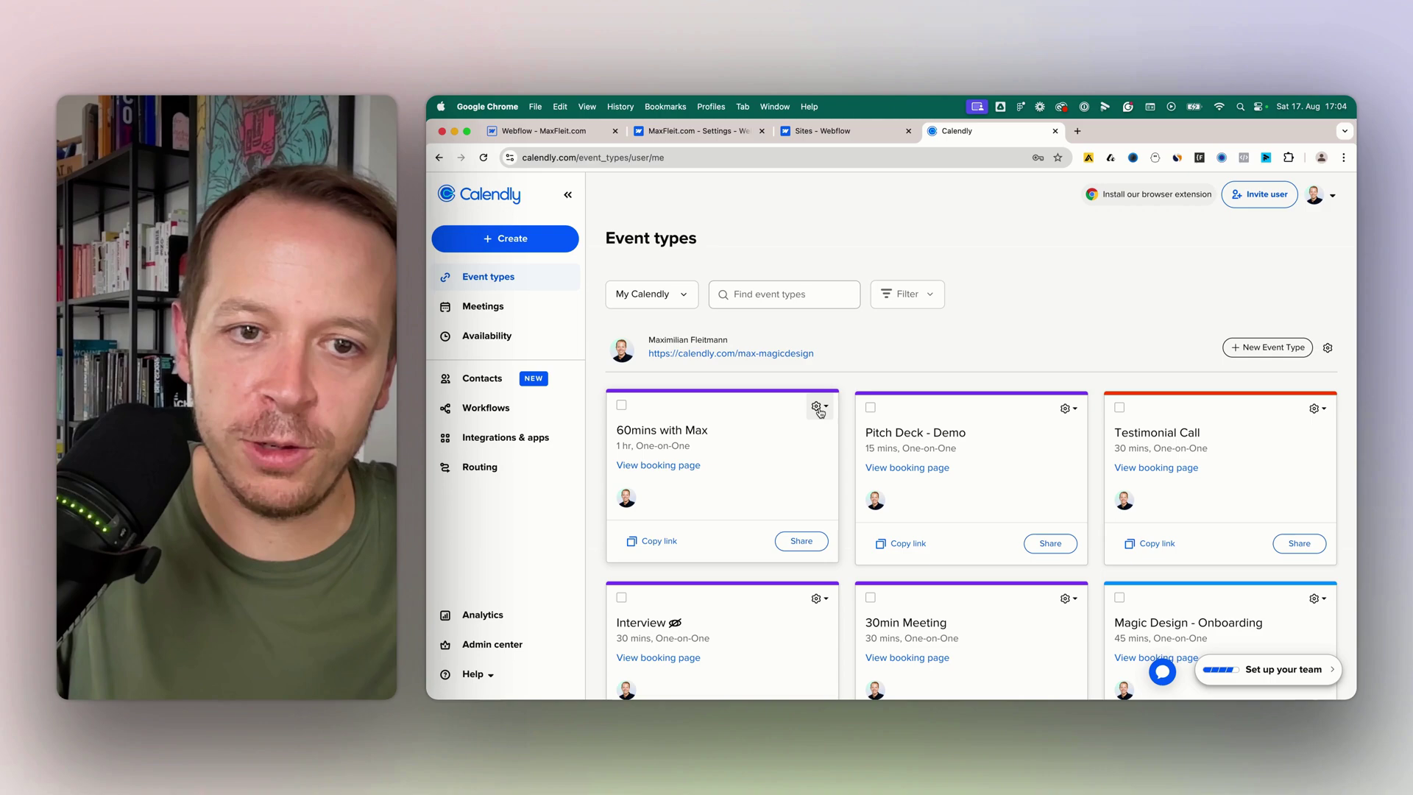
- Open the 60mins with Max event's Share options on the Add to website tab
left_click(801, 541)
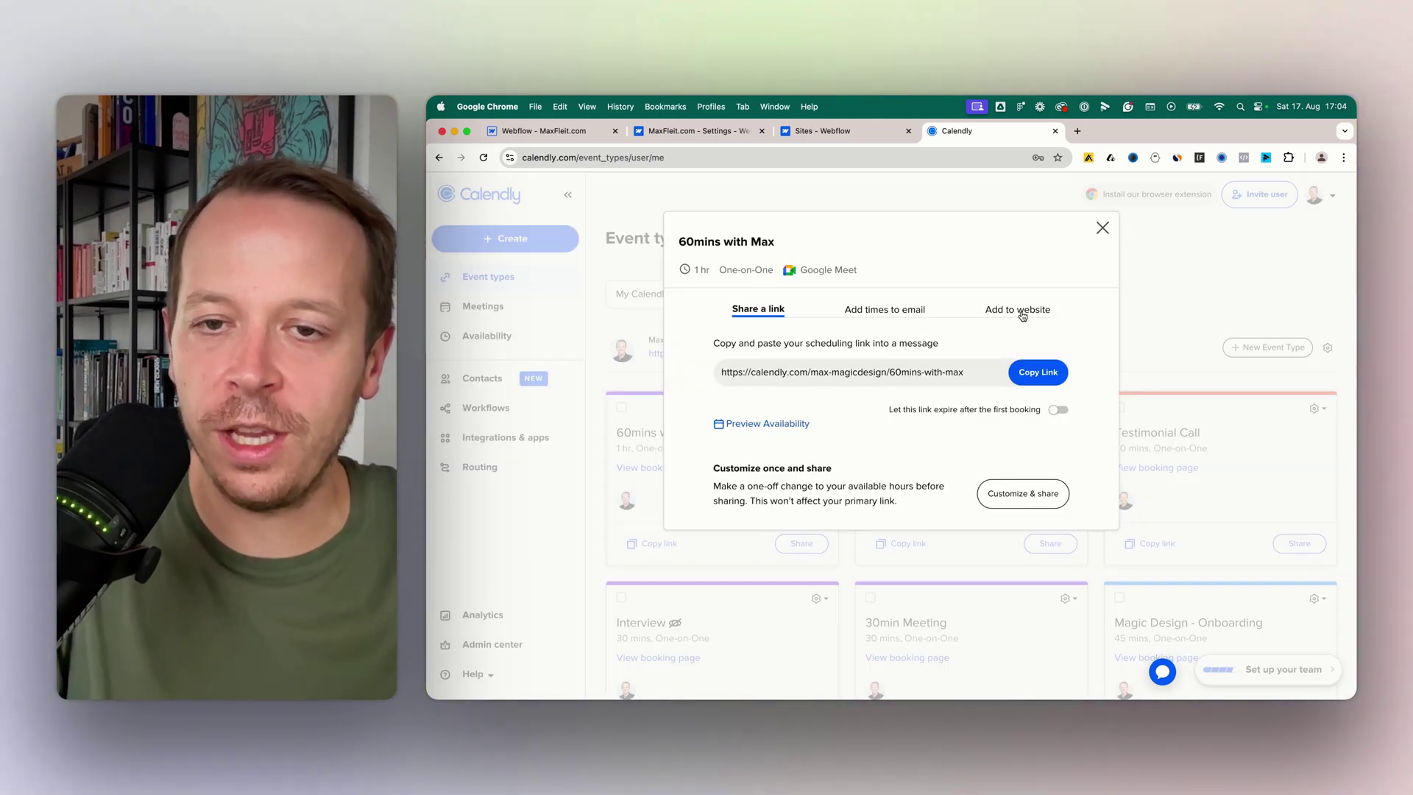
left_click(1005, 314)
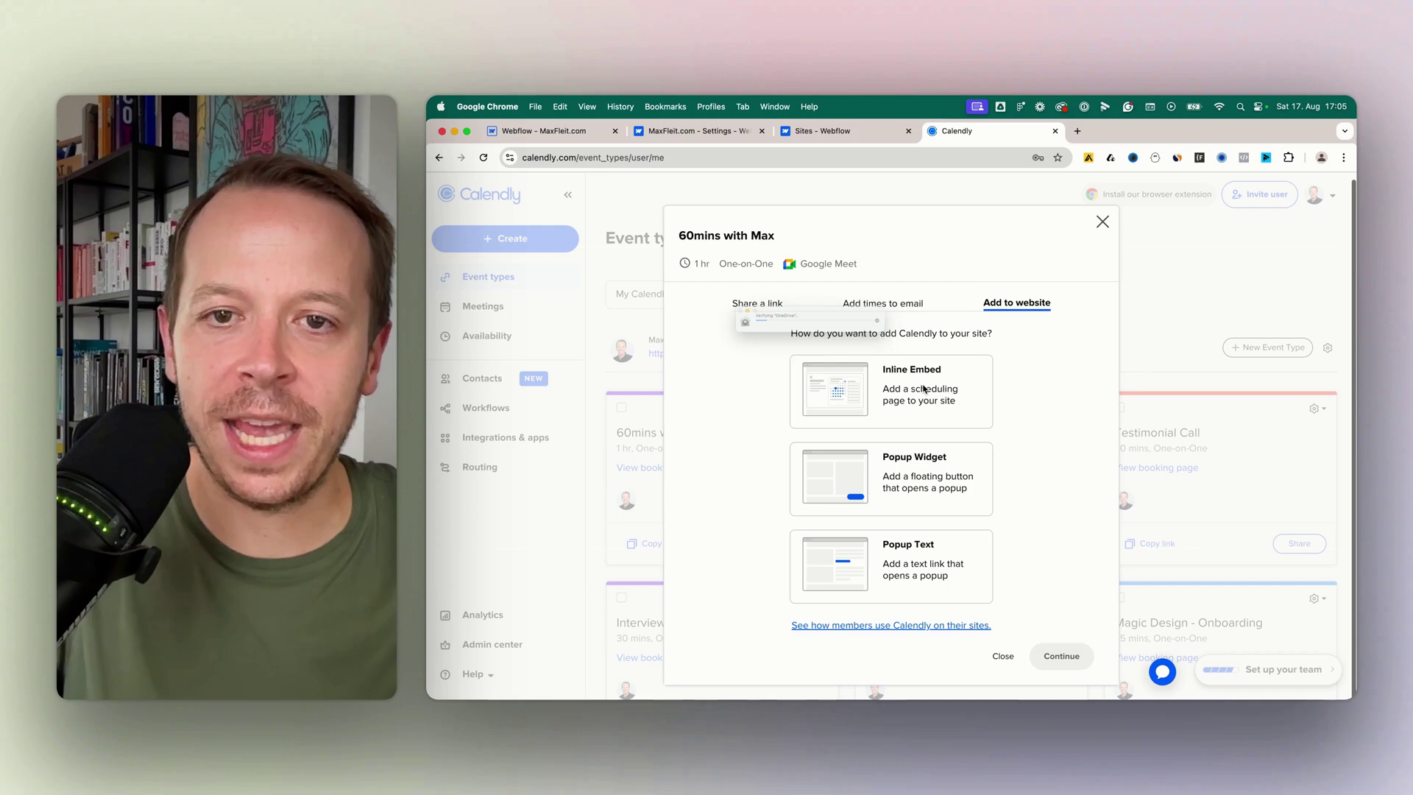
left_click(921, 324)
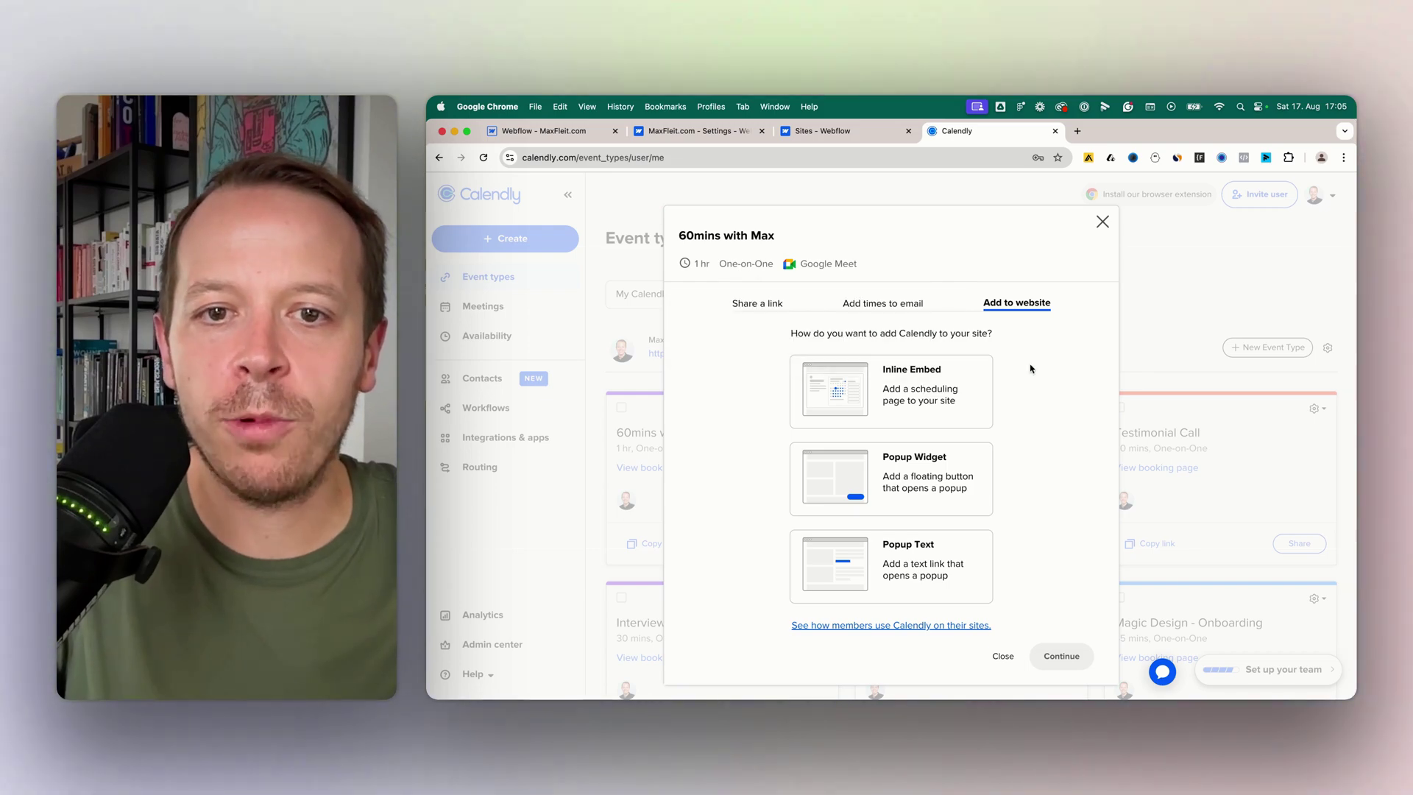
- Choose Inline Embed for the 60mins with Max event and copy its code
left_click(870, 384)
left_click(1060, 657)
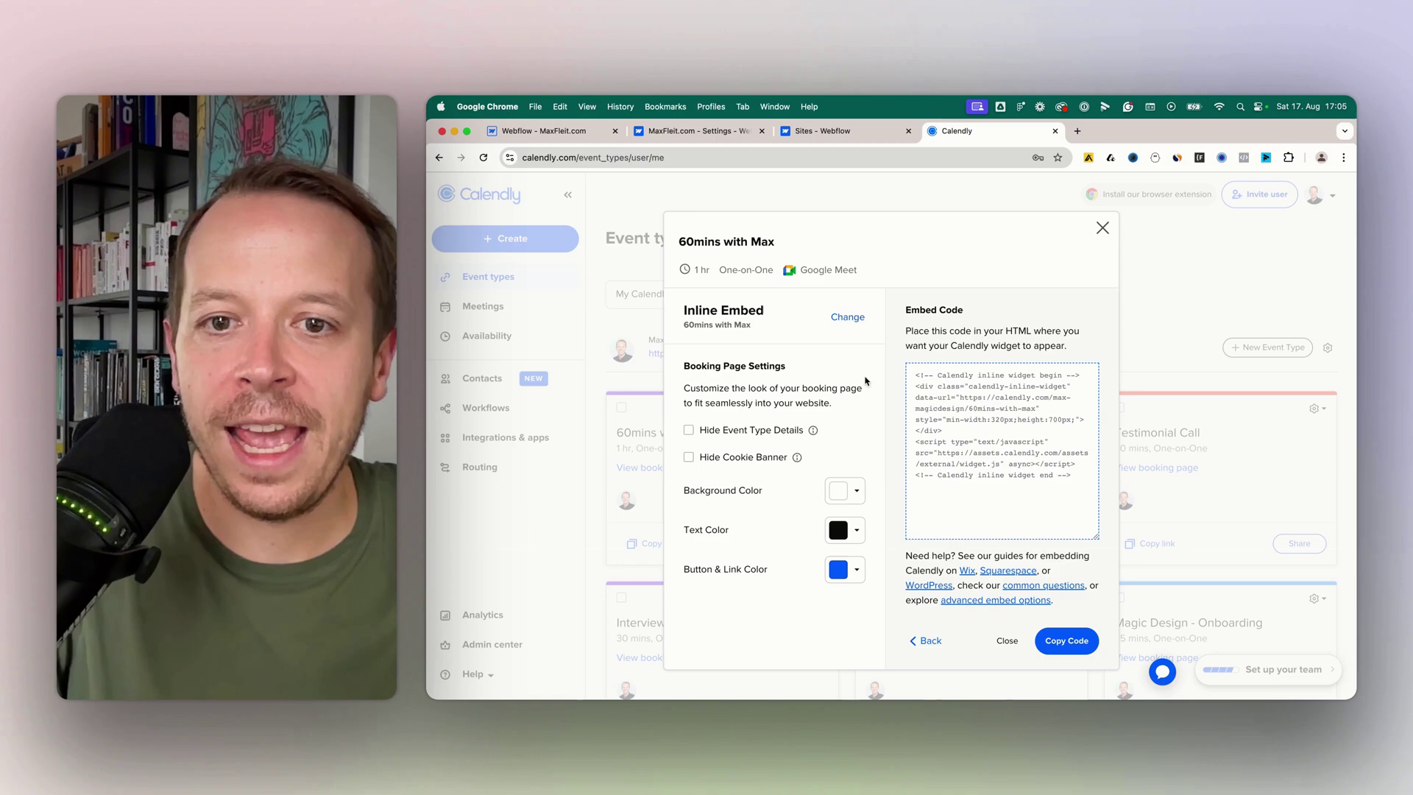
left_click_drag(1019, 389, 1074, 475)
left_click(1073, 475)
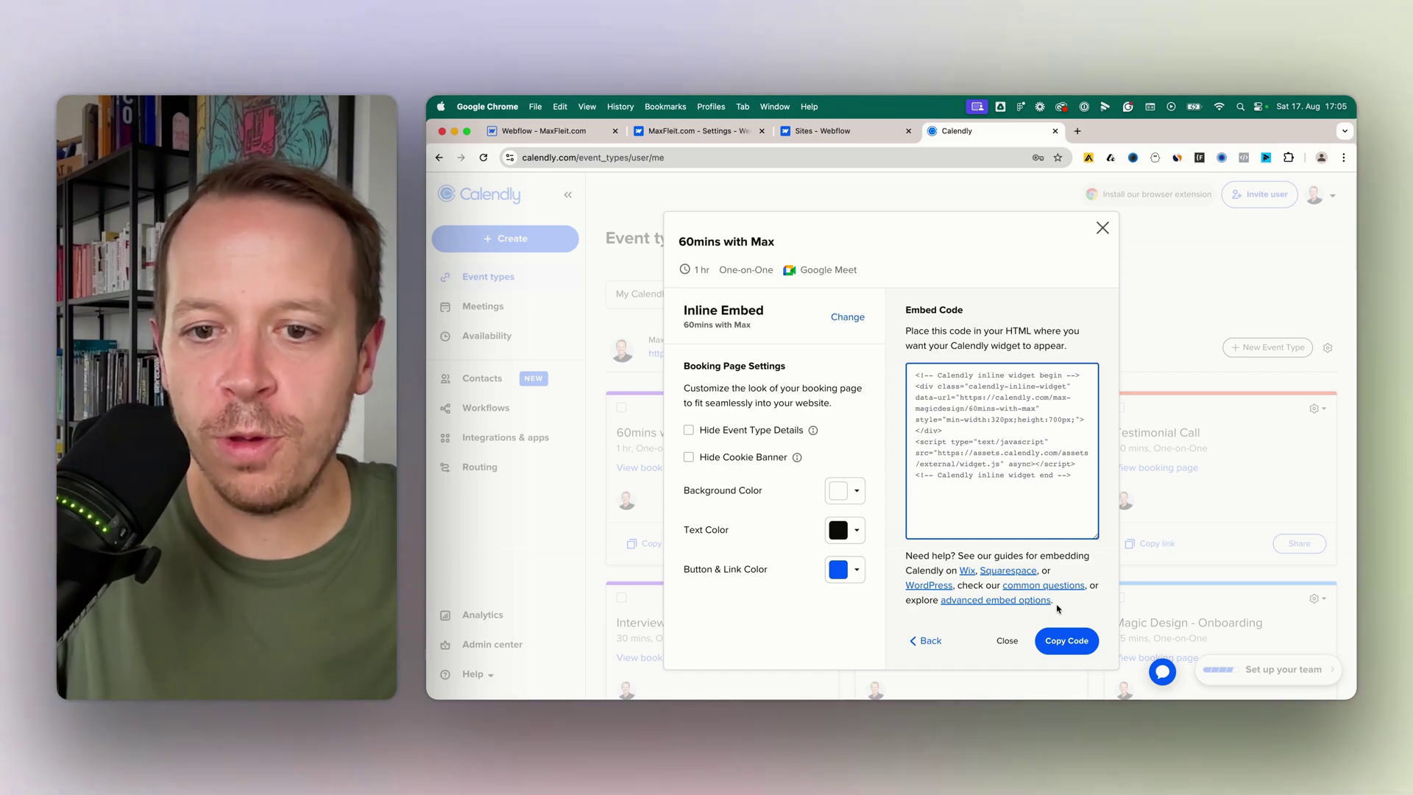
left_click(1070, 639)
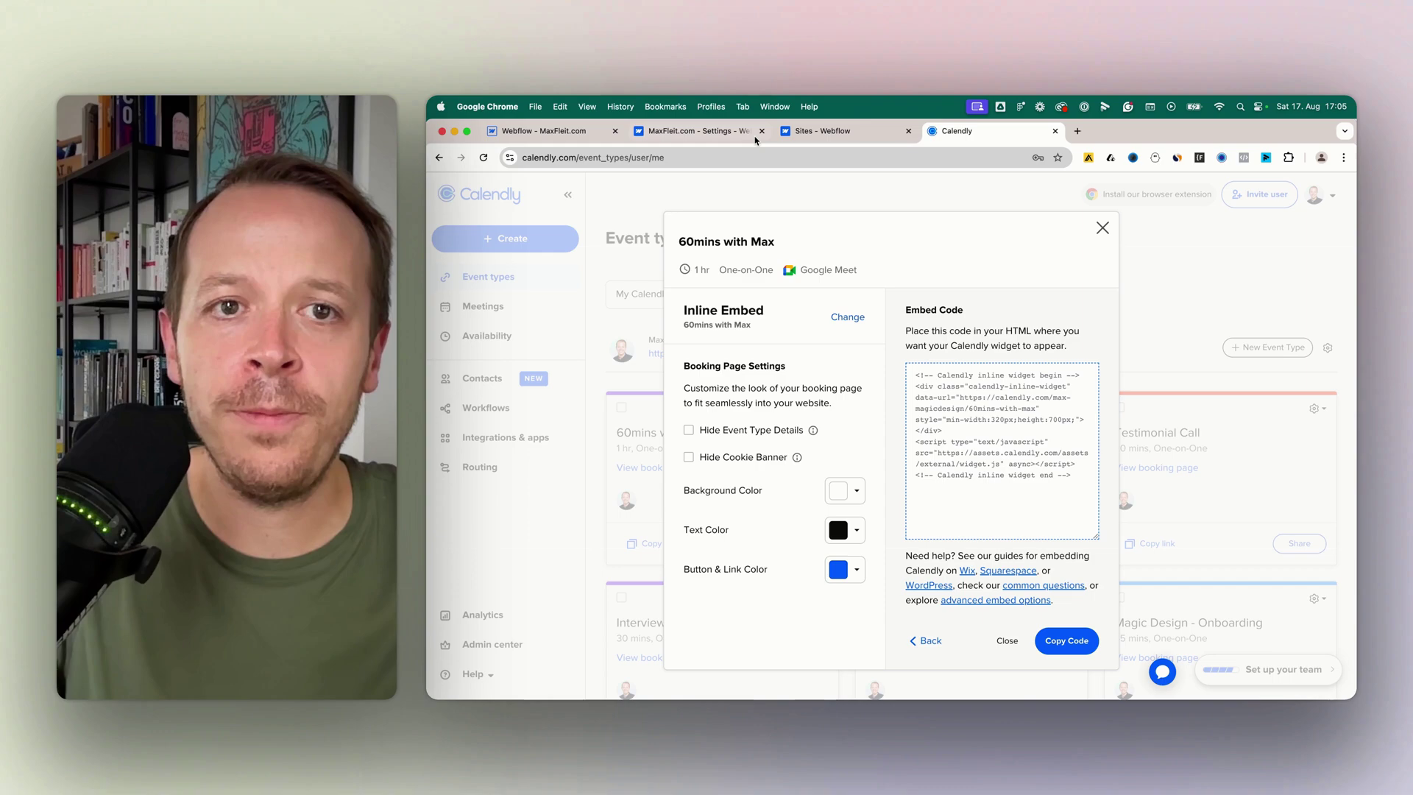
- Give the empty section 140 px top and bottom padding, keeping its top margin at 0
left_click(811, 135)
left_click(692, 131)
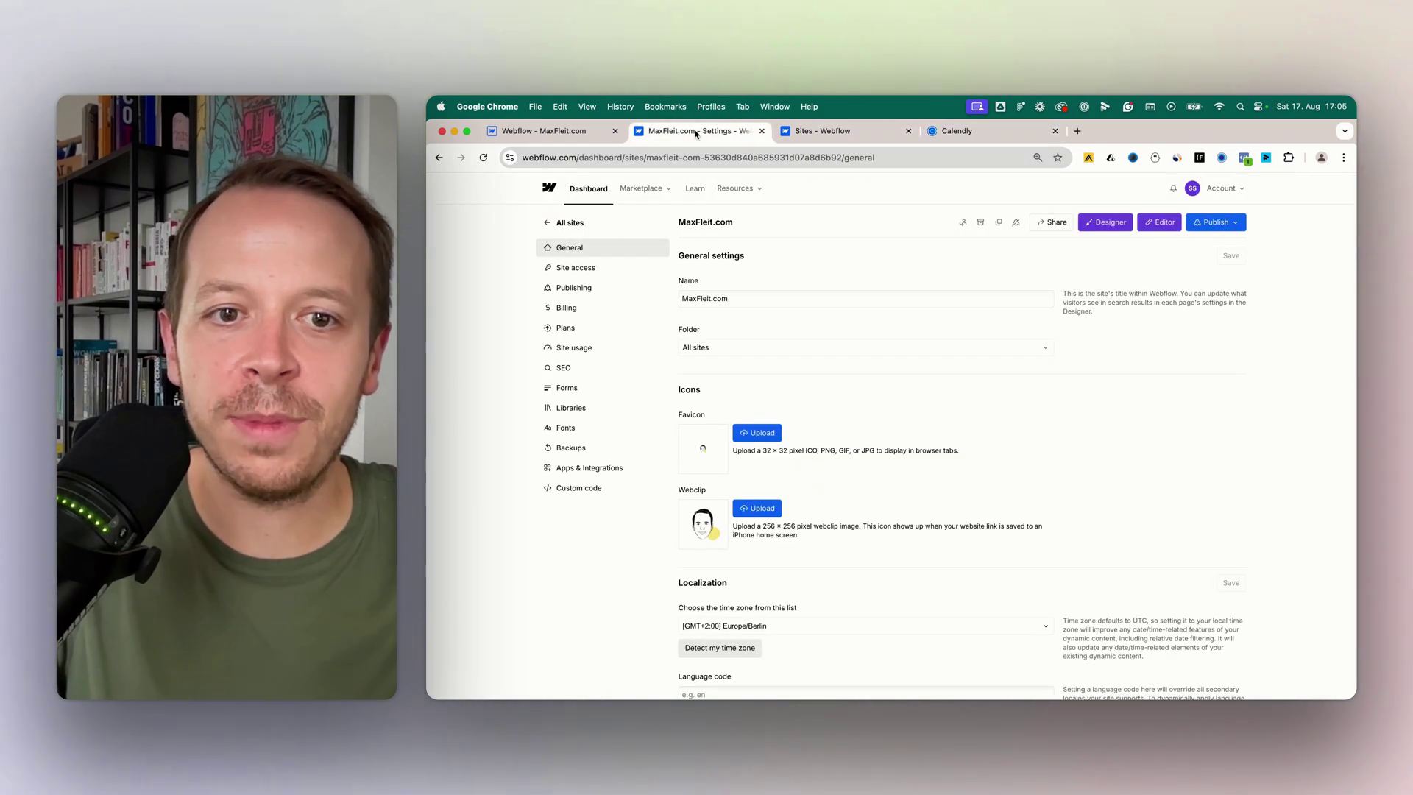
left_click(559, 131)
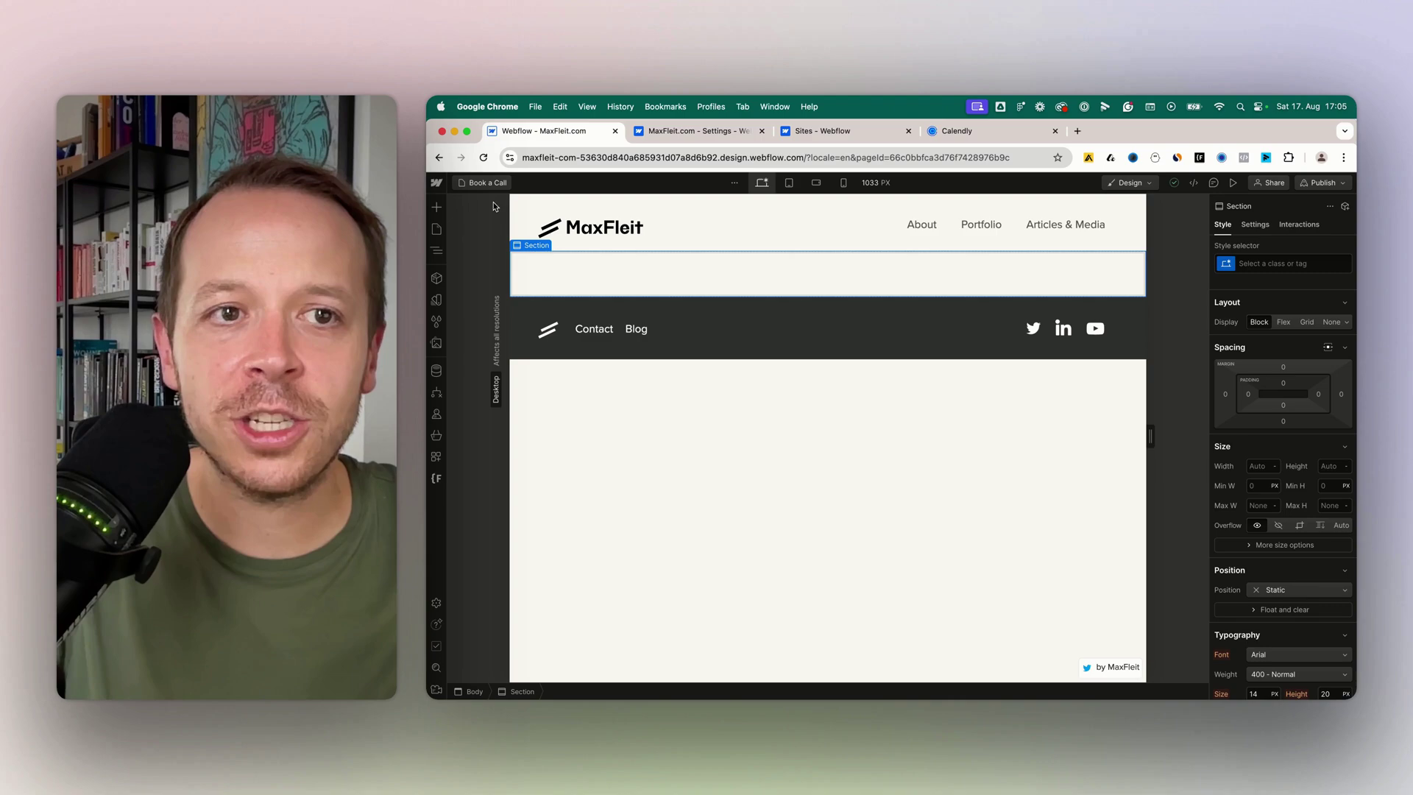
left_click(1284, 369)
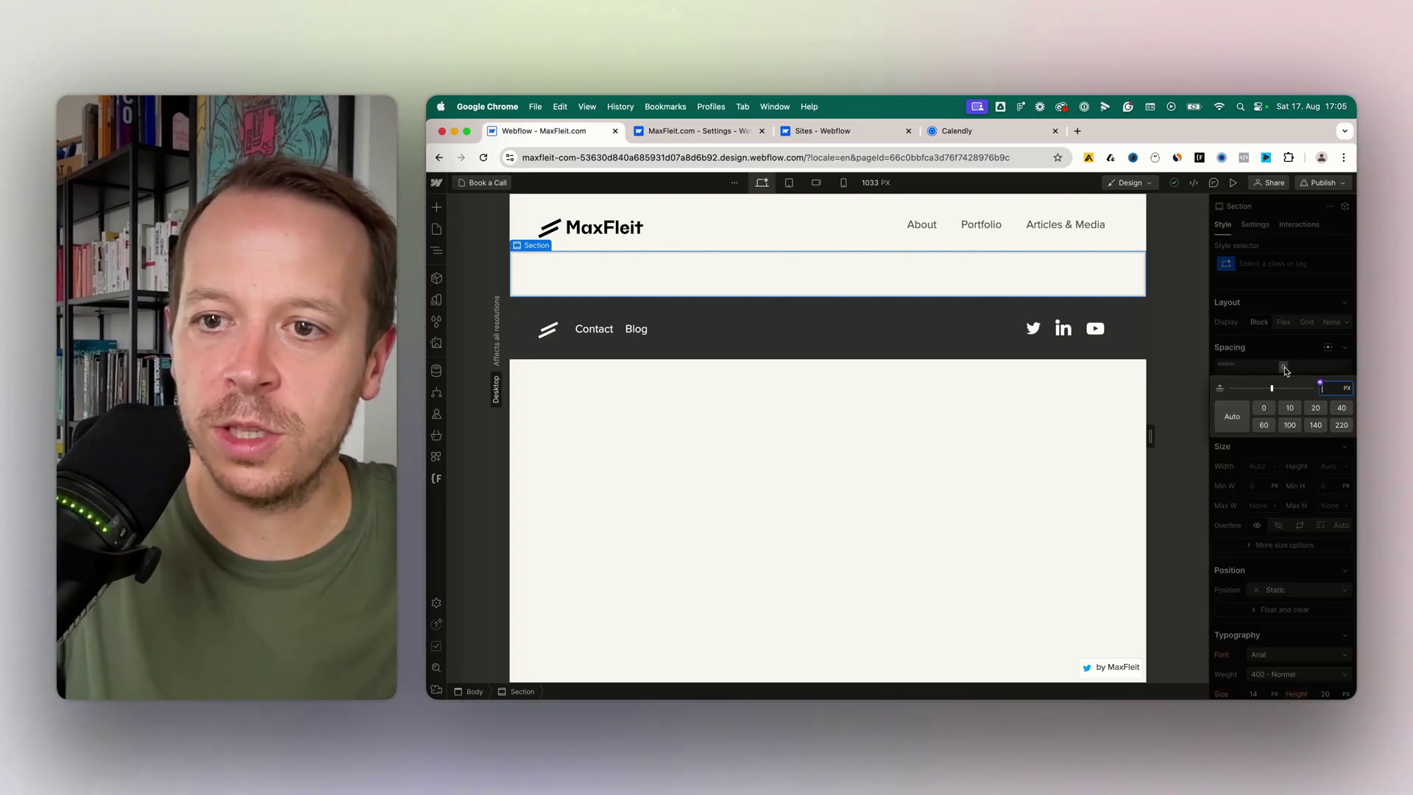
left_click(1316, 425)
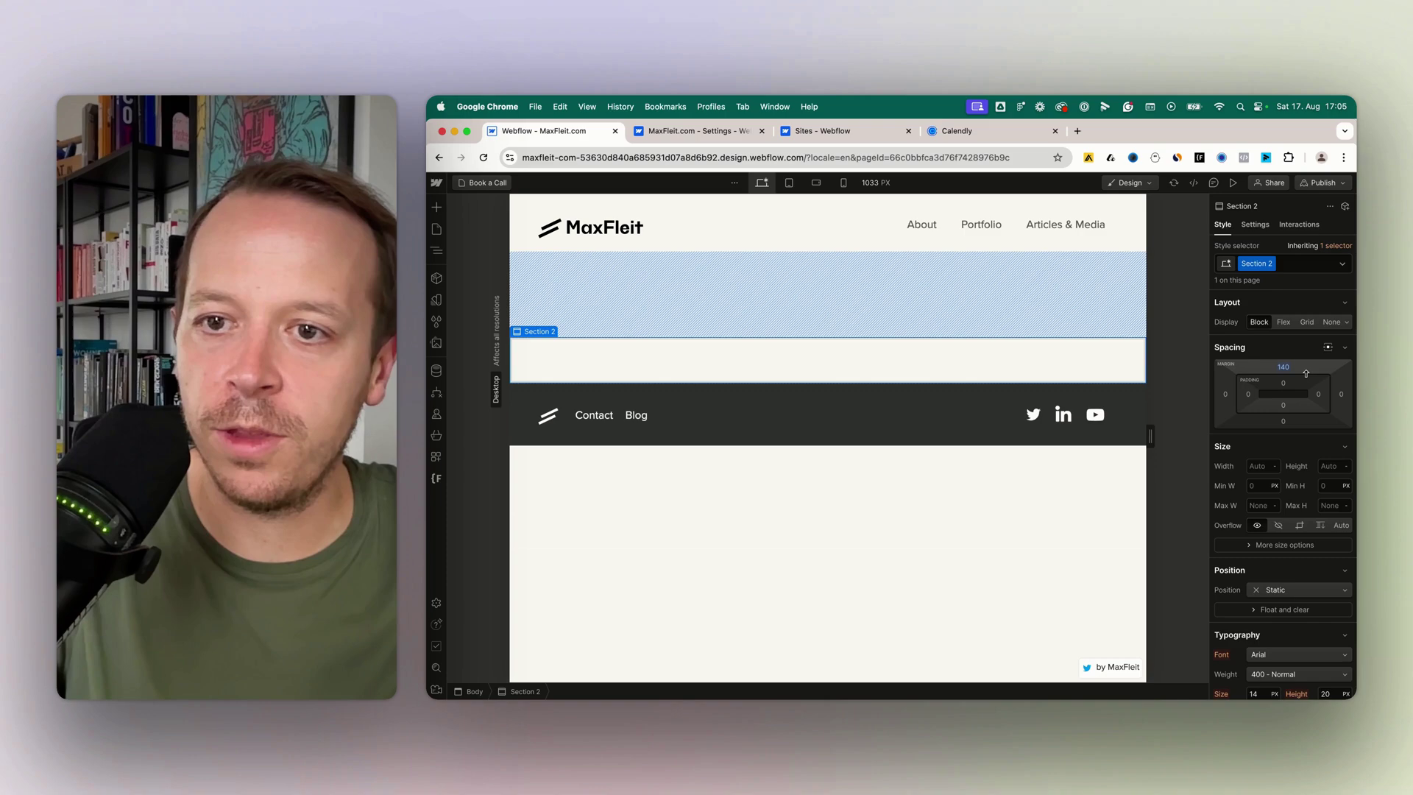
left_click(1284, 368, "alt")
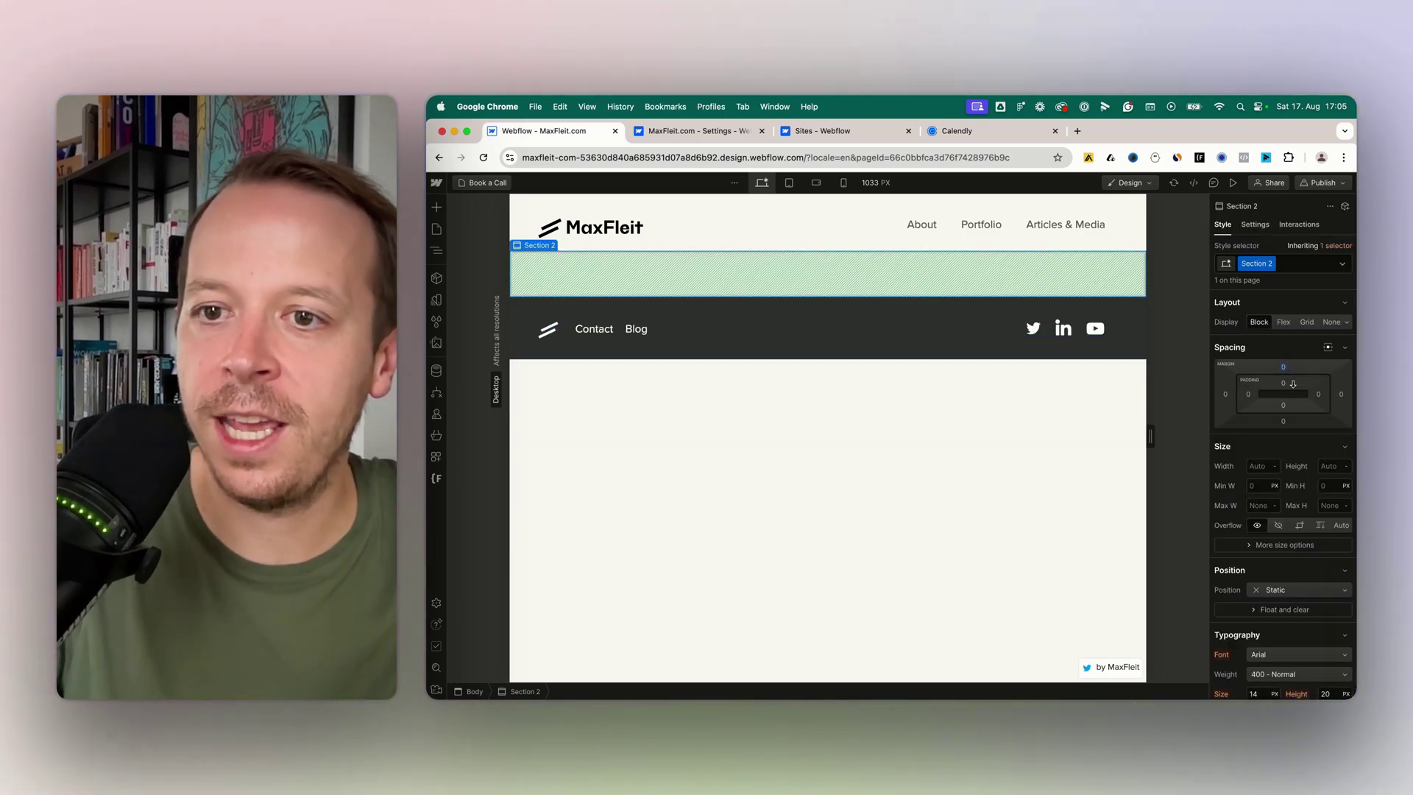
left_click(1287, 384)
left_click(1301, 434)
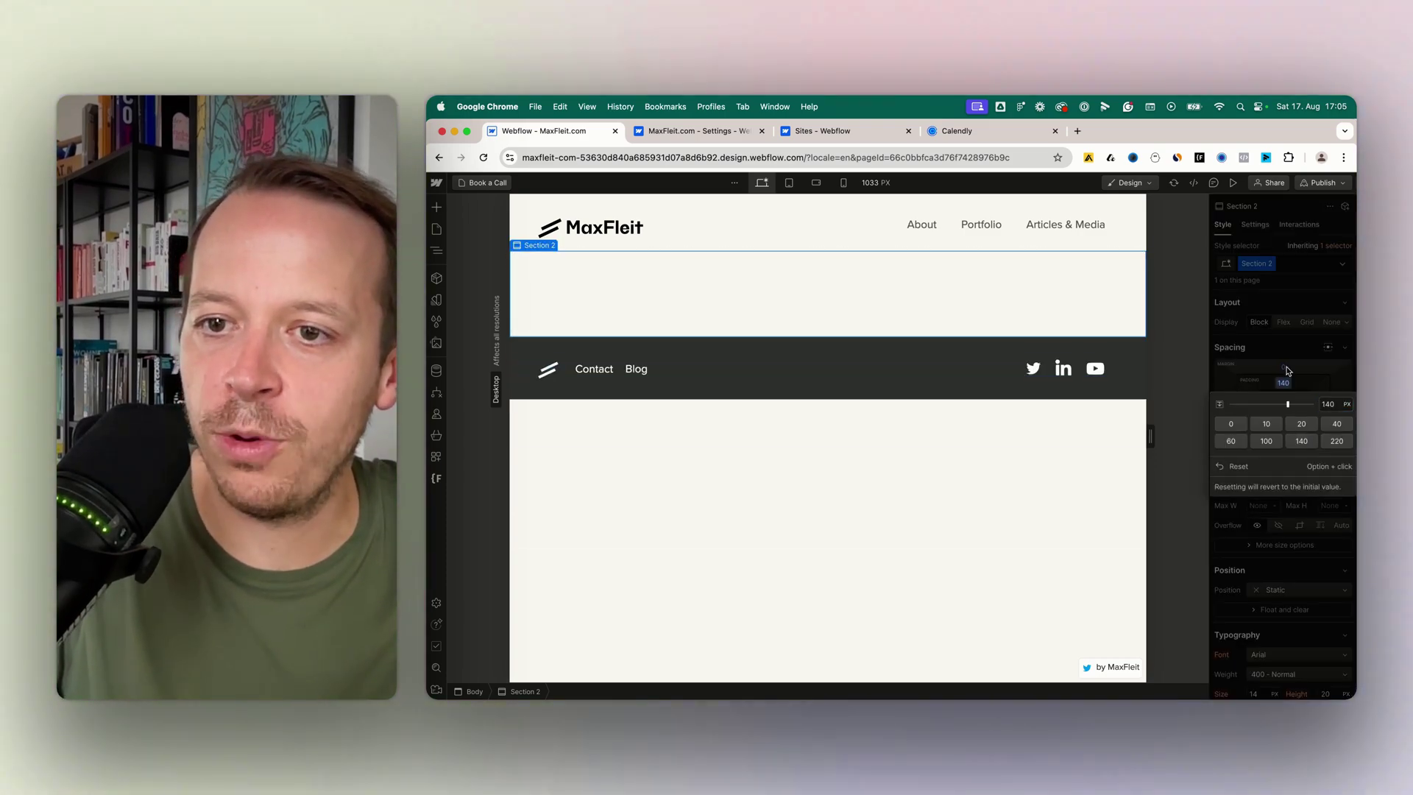
left_click(1284, 405)
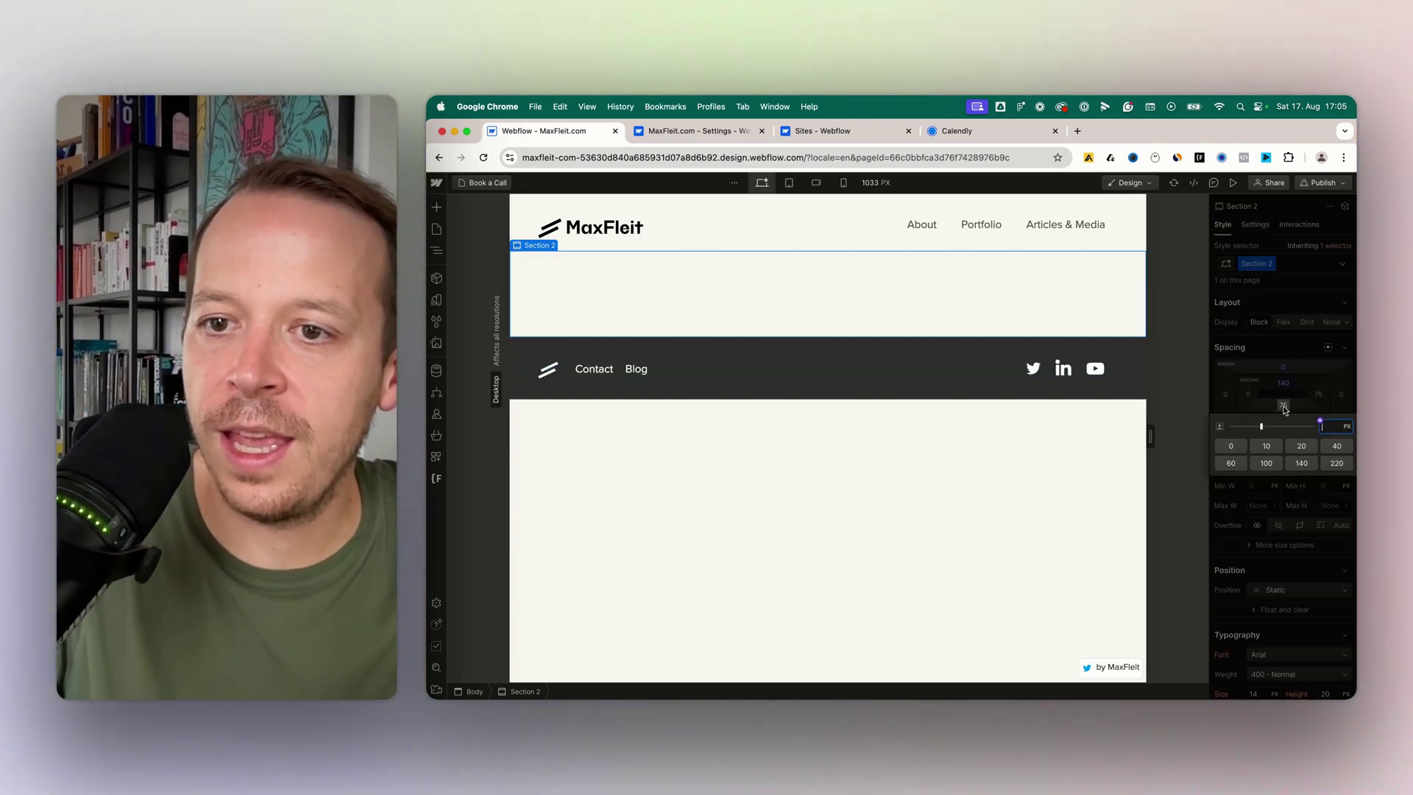
left_click(1301, 464)
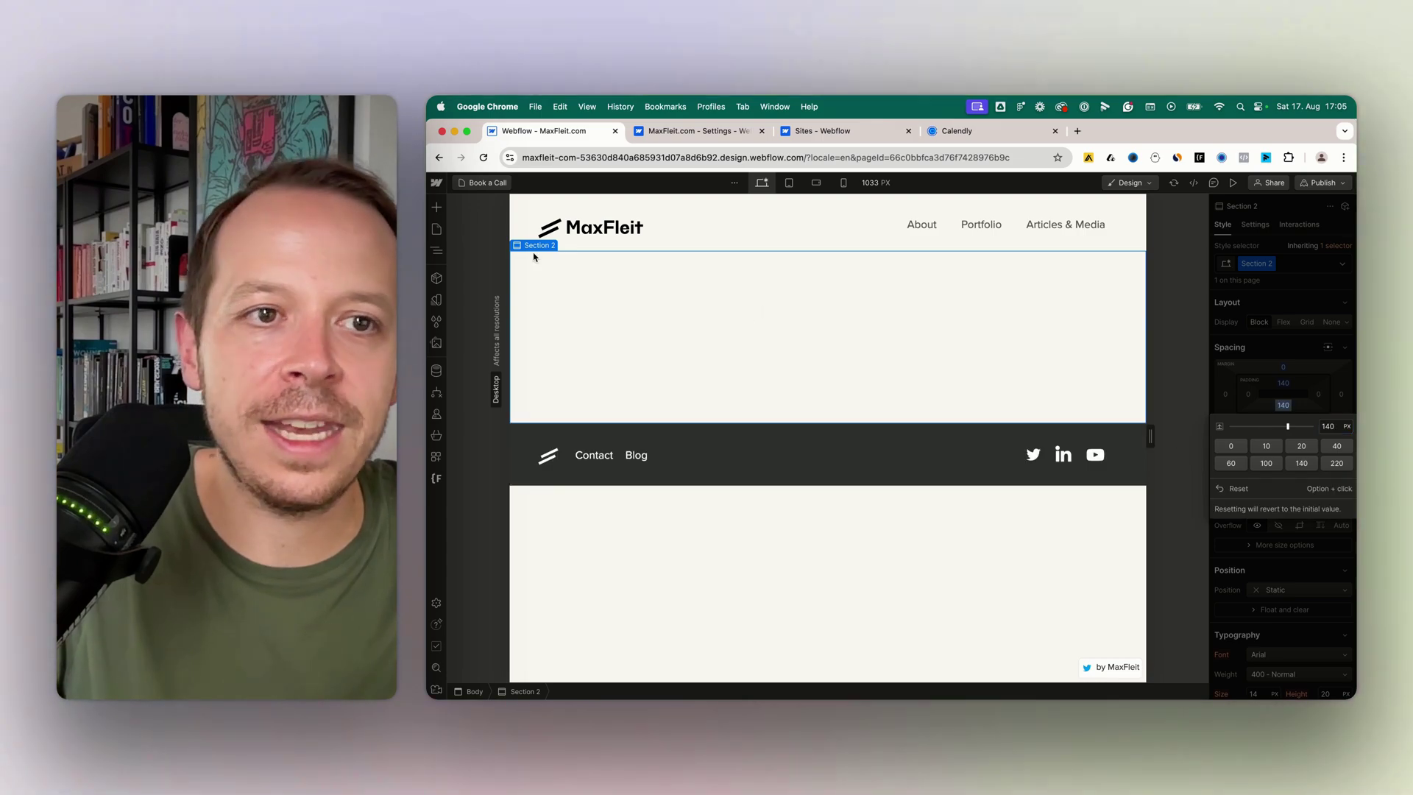
left_click(436, 207)
- Drop a Code Embed into the section, paste the Calendly widget code, save, and preview
type("embe")
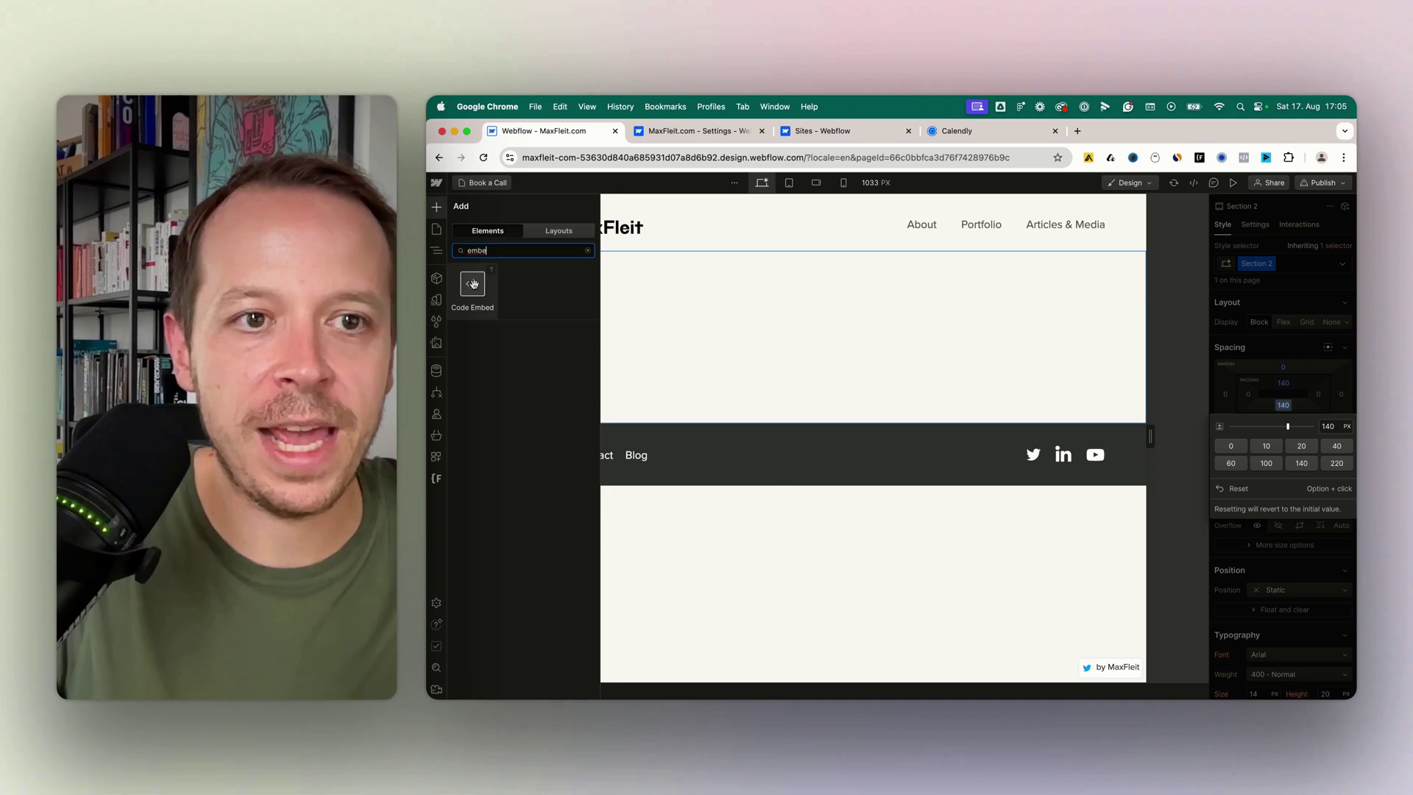
left_click_drag(472, 283, 726, 299)
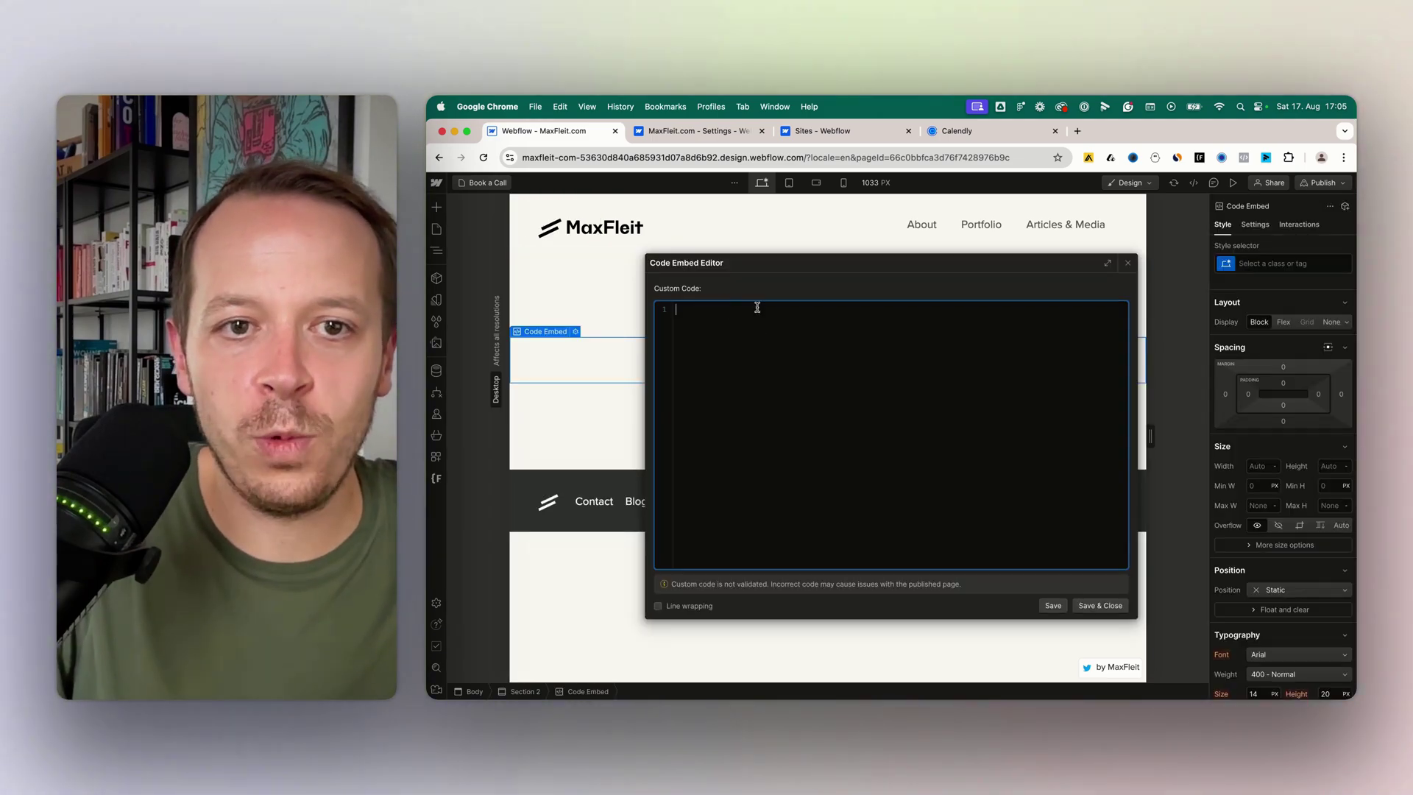
key("super+v")
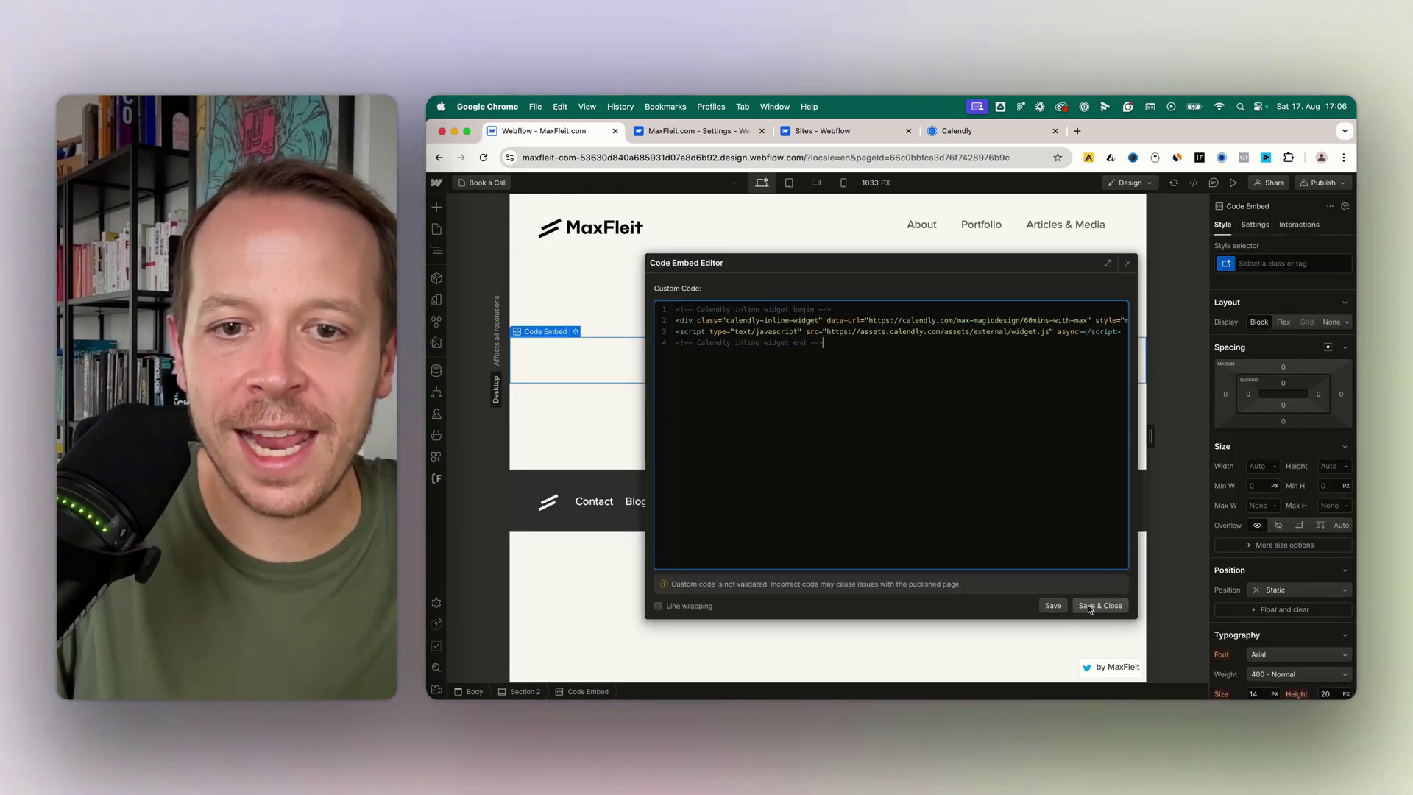
left_click(1087, 605)
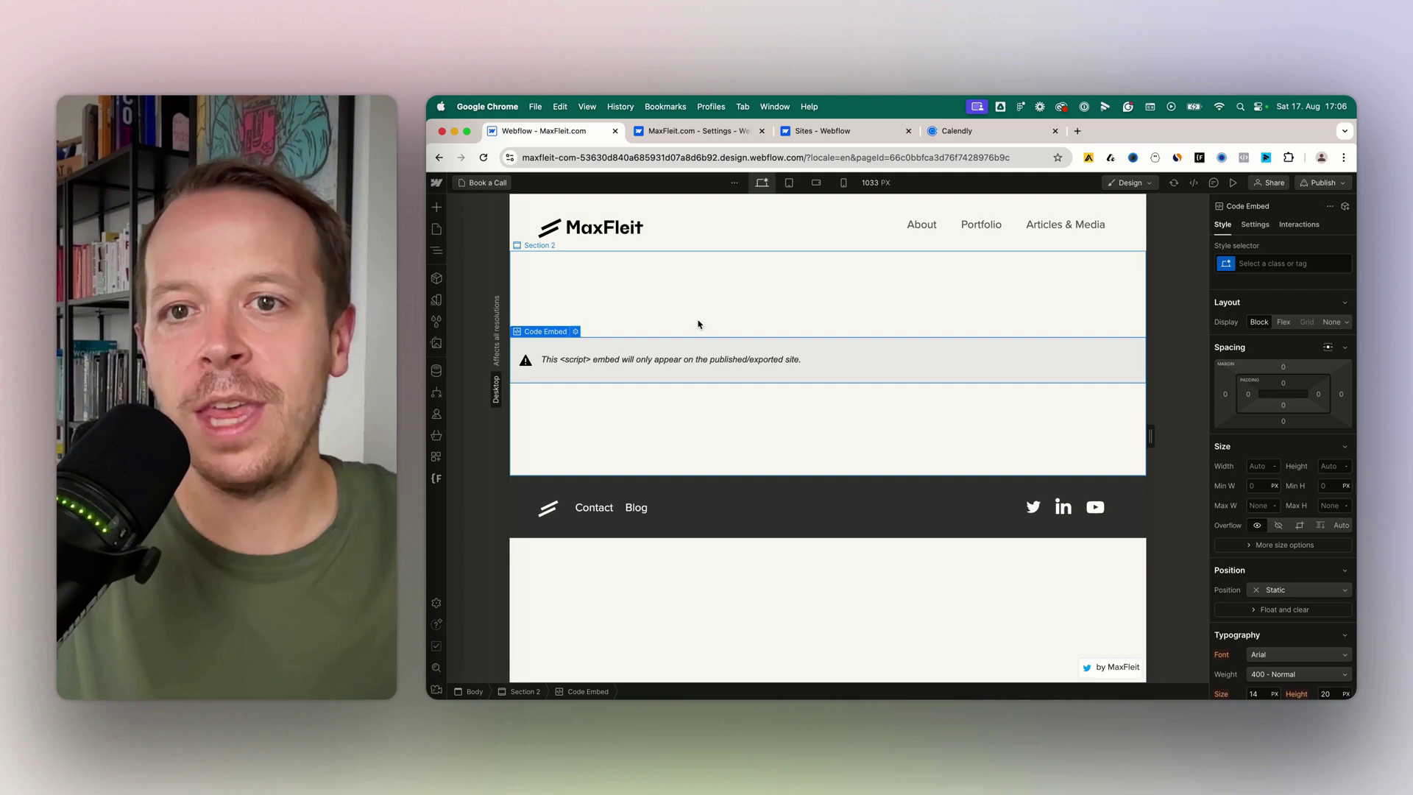
left_click(1235, 183)
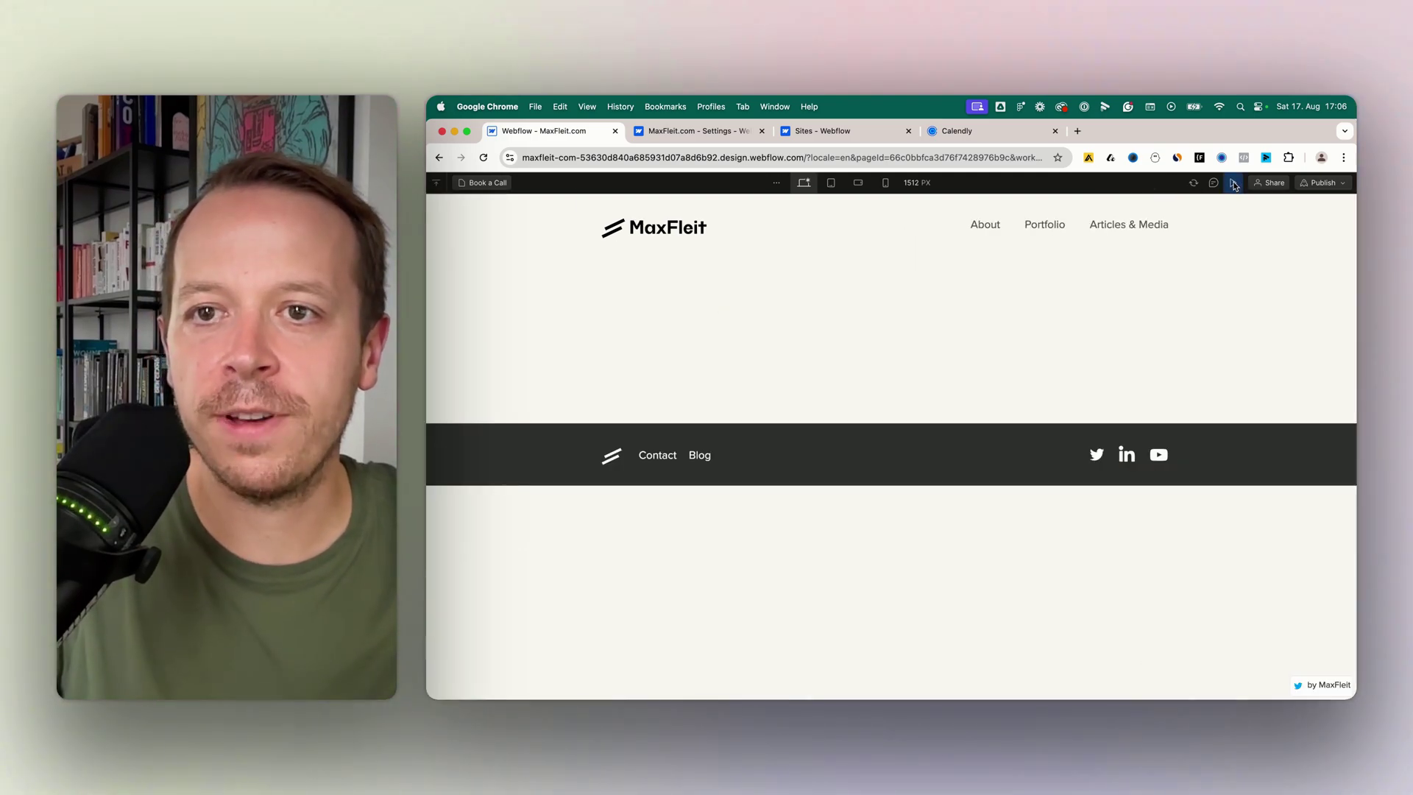
- Publish the site to the staging domain and open the published staging site
left_click(1233, 184)
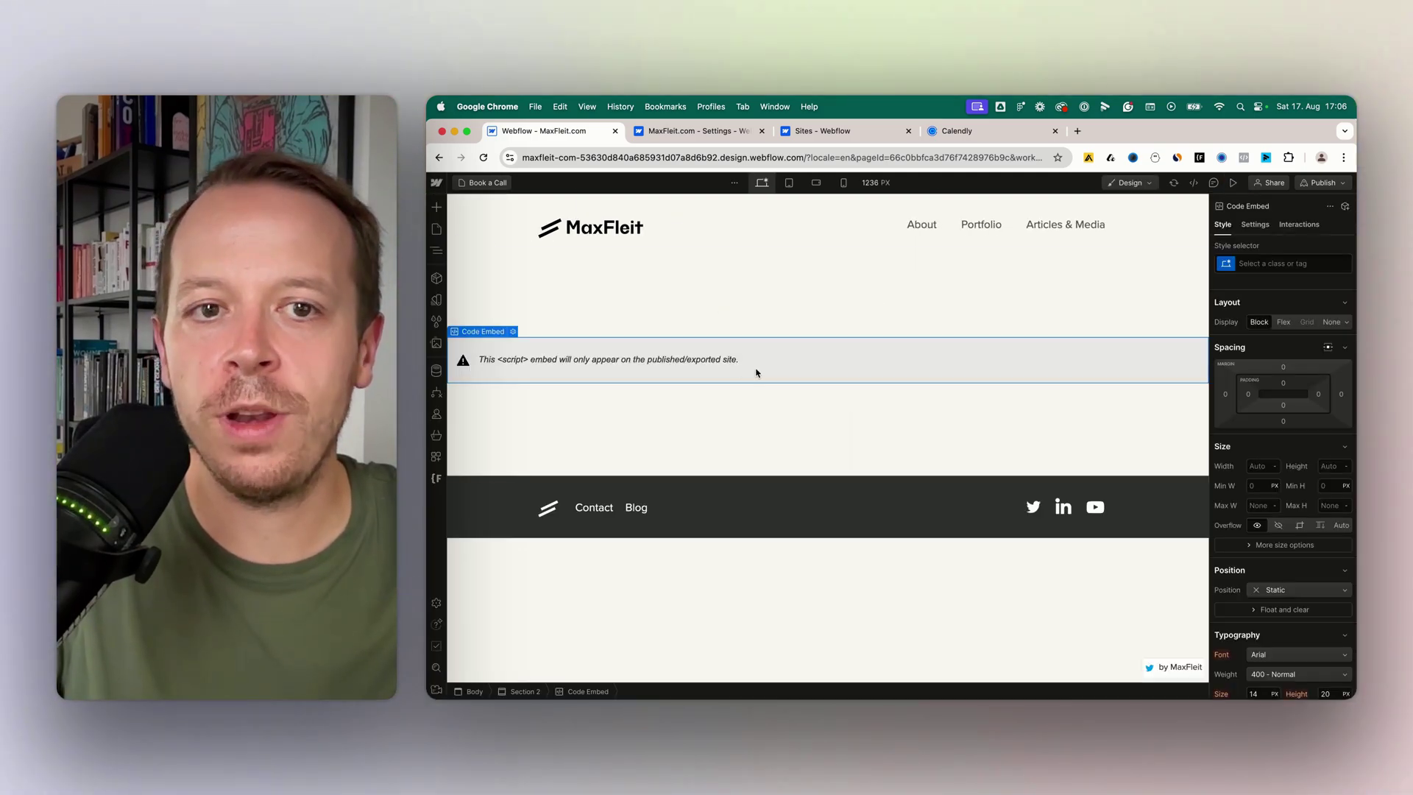
left_click(1300, 185)
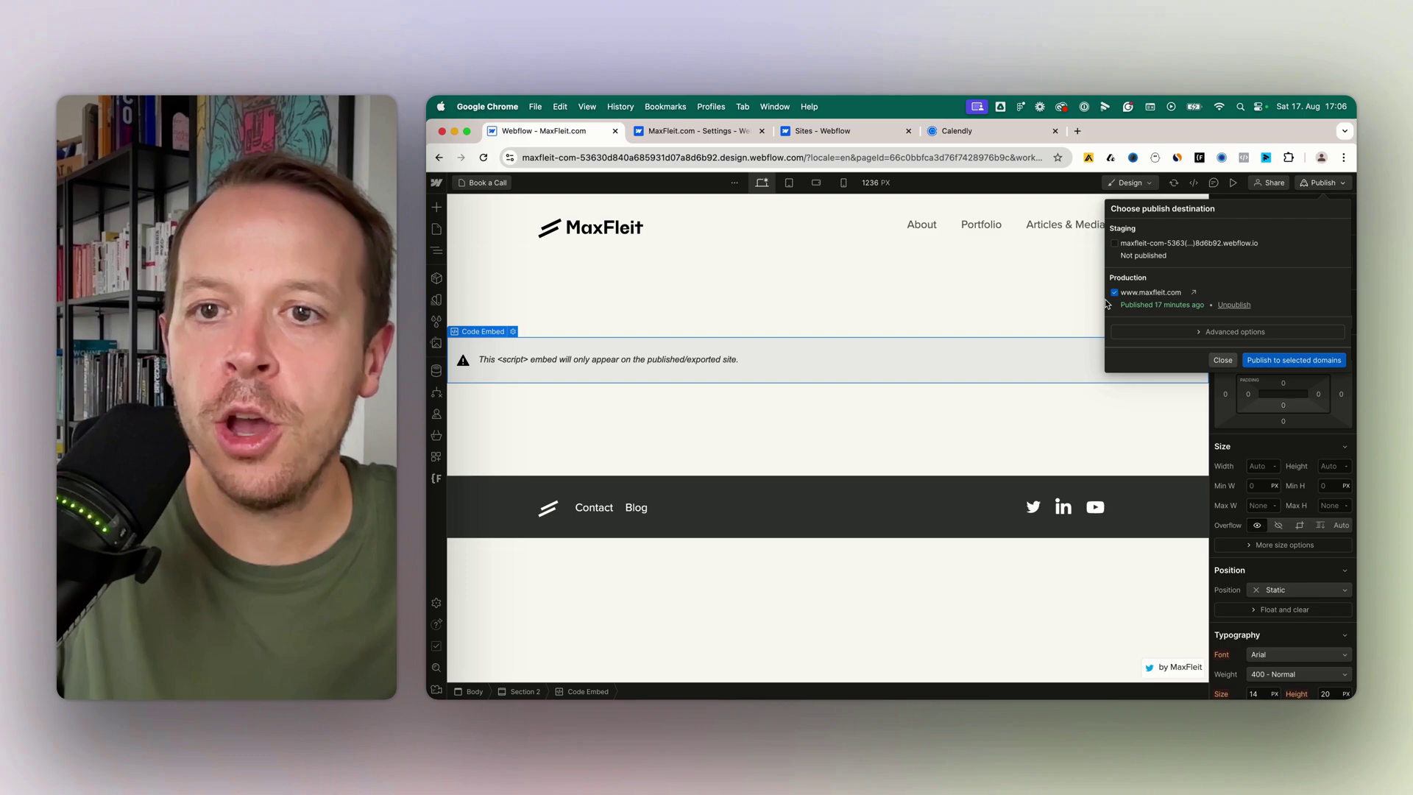
left_click(528, 343)
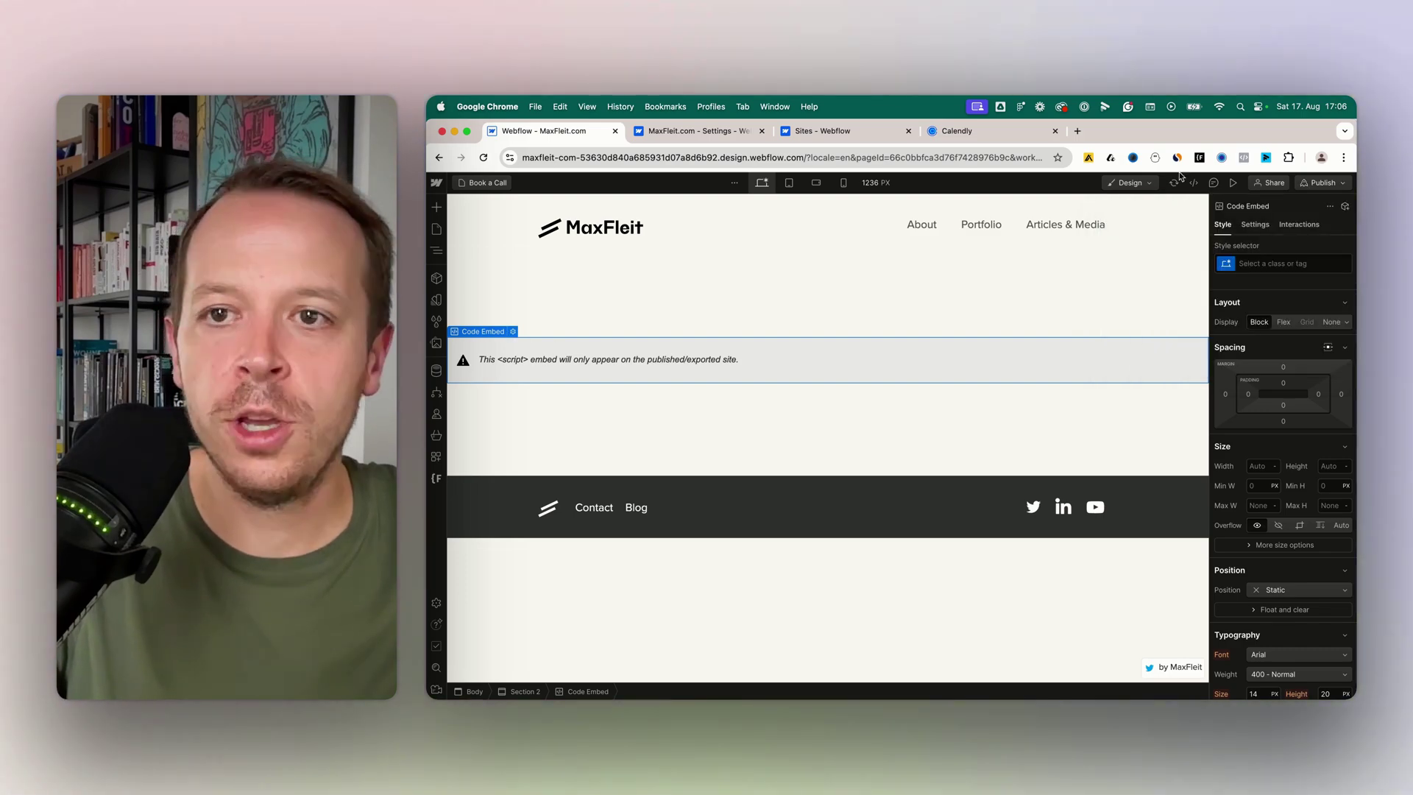
left_click(1323, 183)
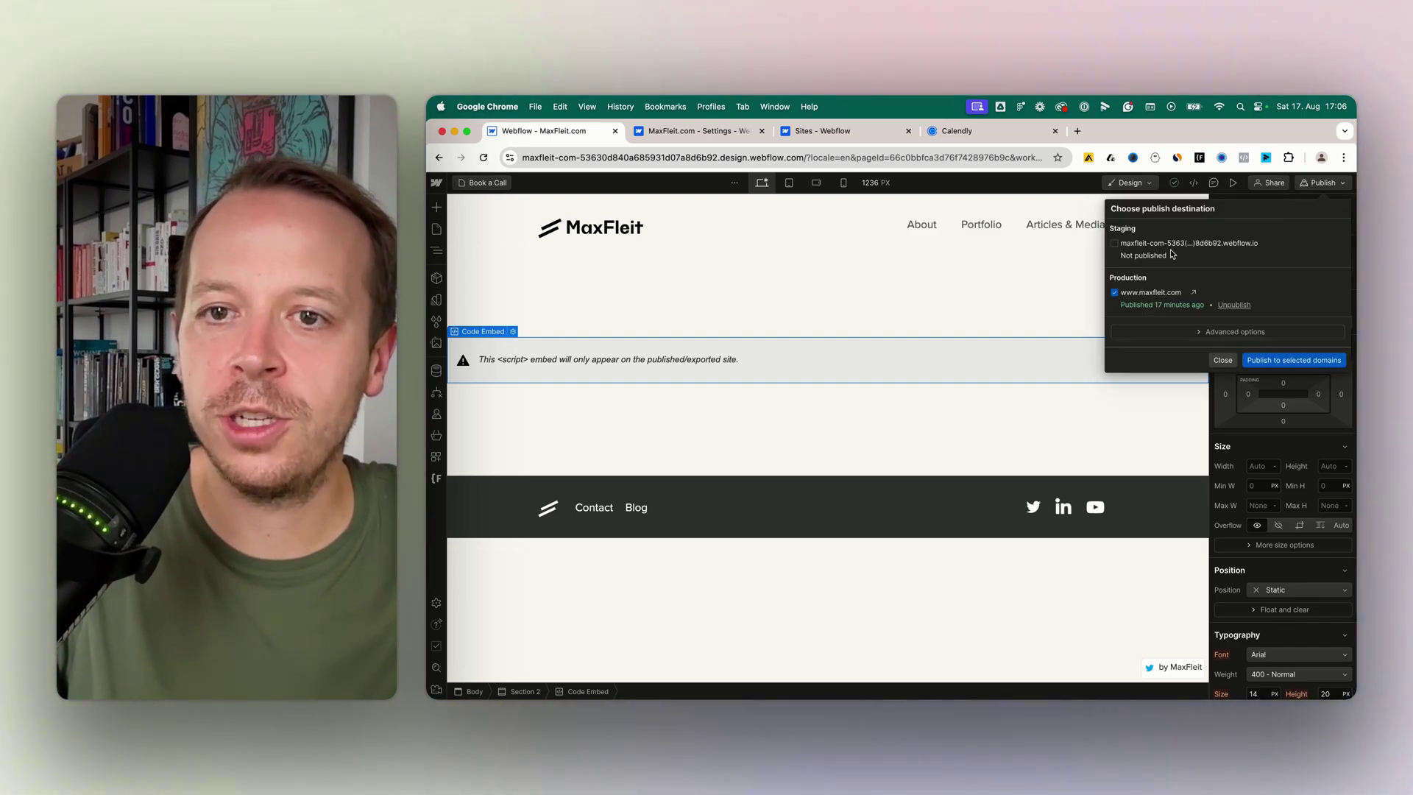
left_click(1296, 360)
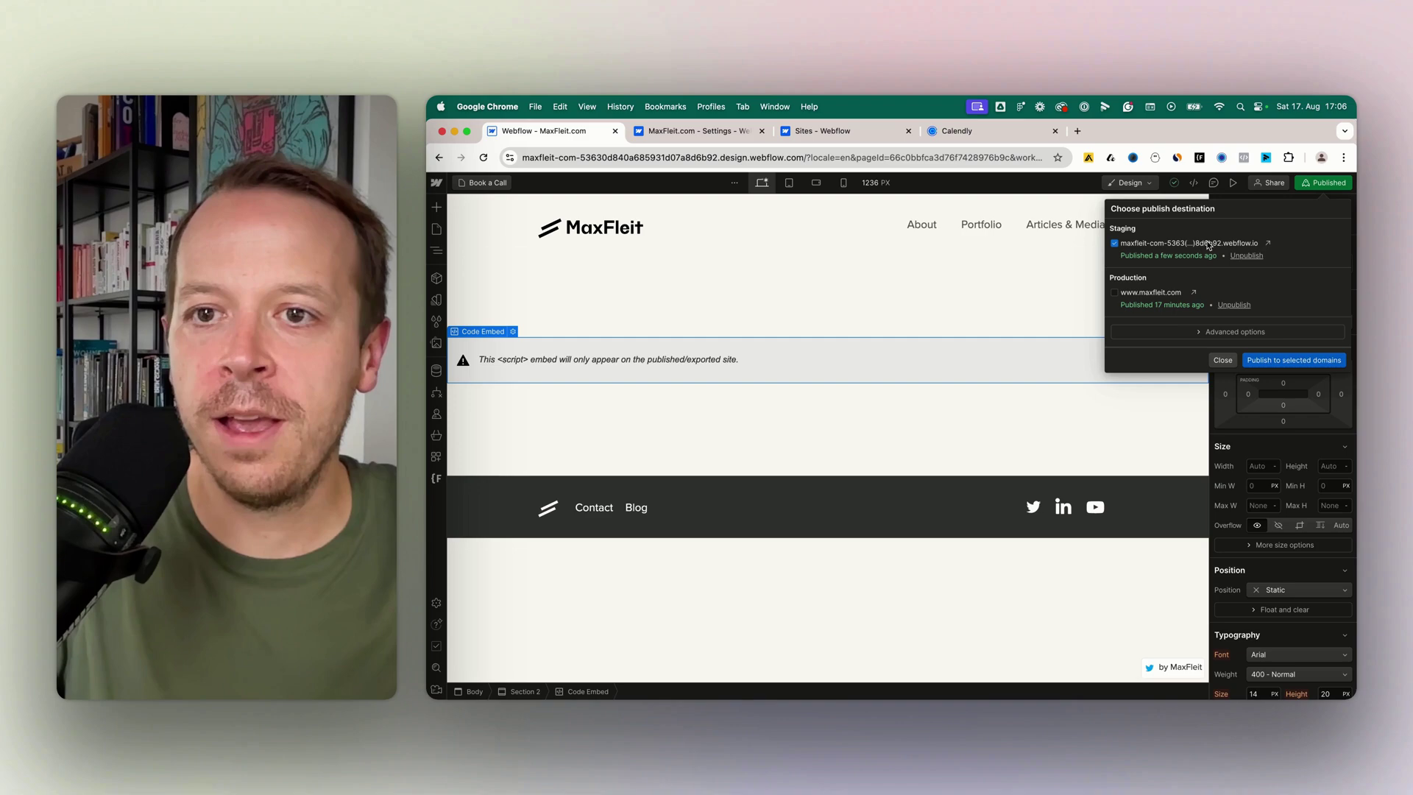
left_click(1268, 244)
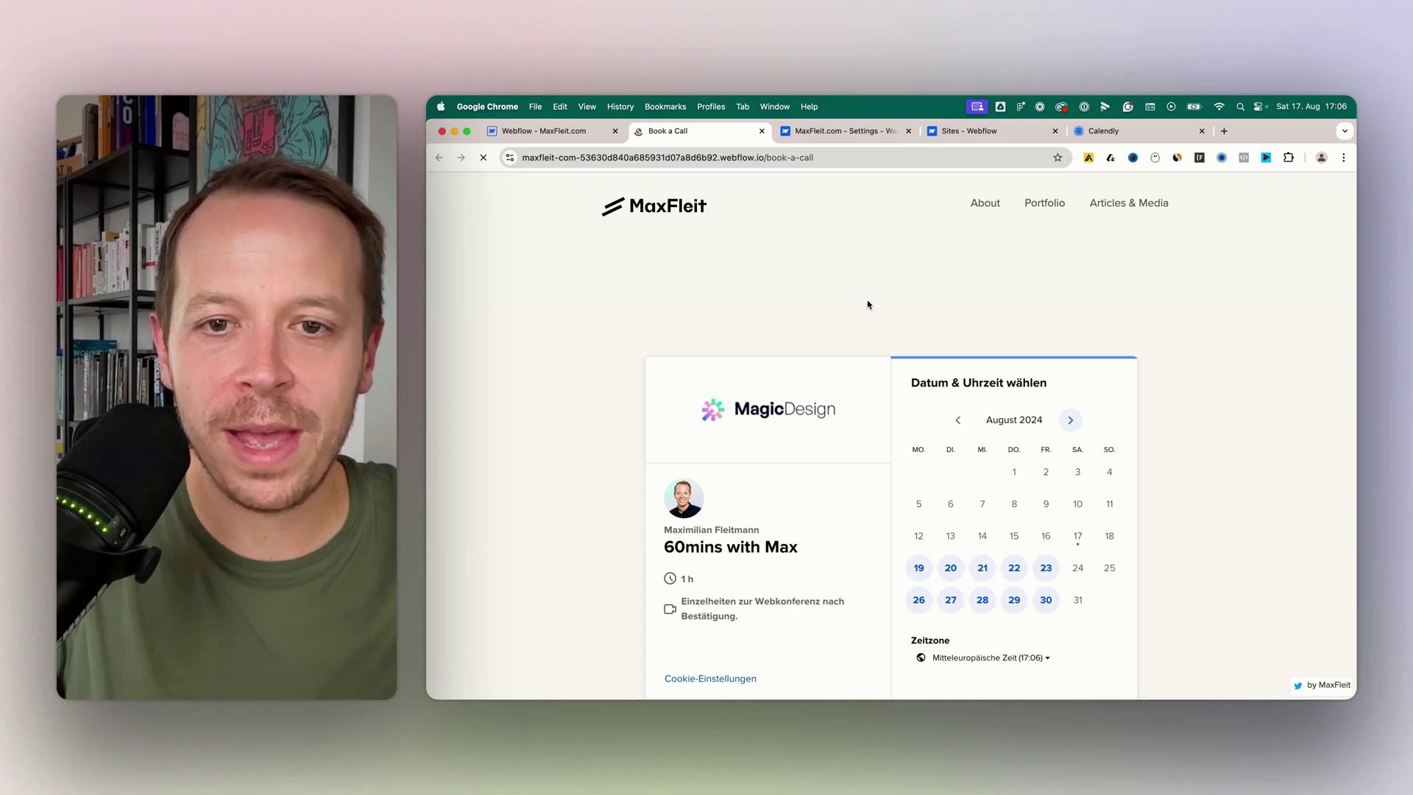
- Test the live calendar by picking dates, showing time slots for Monday 26 August
scroll(866, 292, "down", 3)
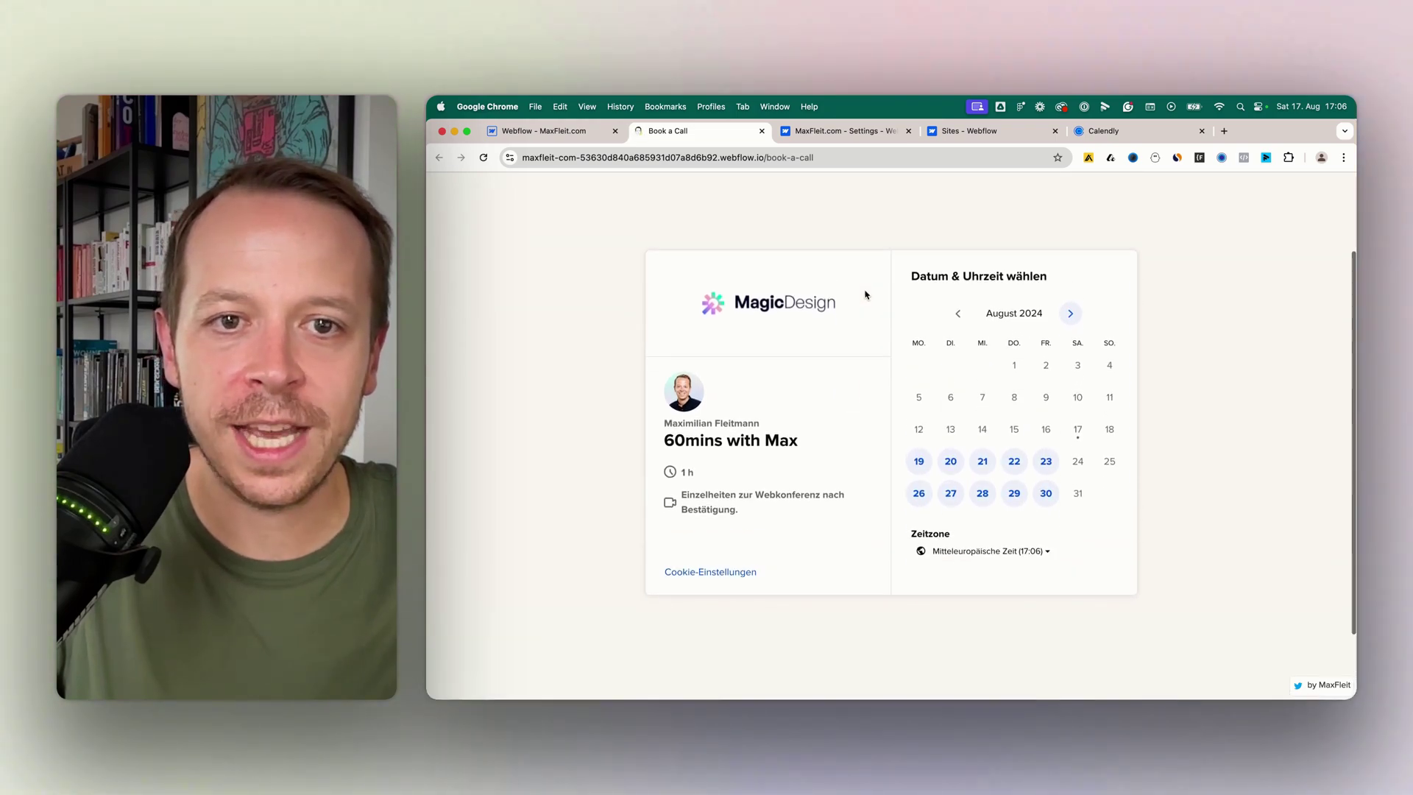
left_click(950, 477)
left_click(952, 509)
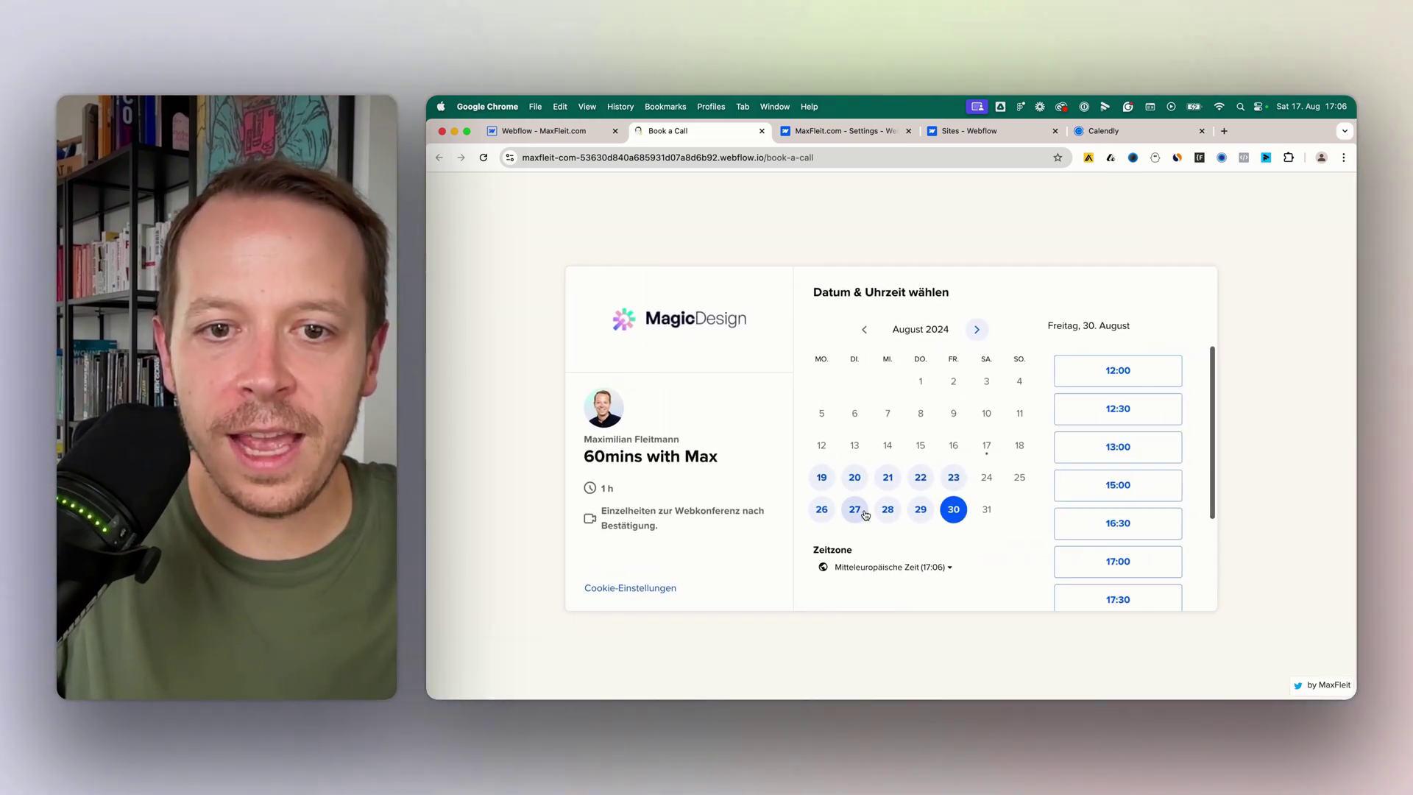
left_click(854, 509)
left_click(810, 511)
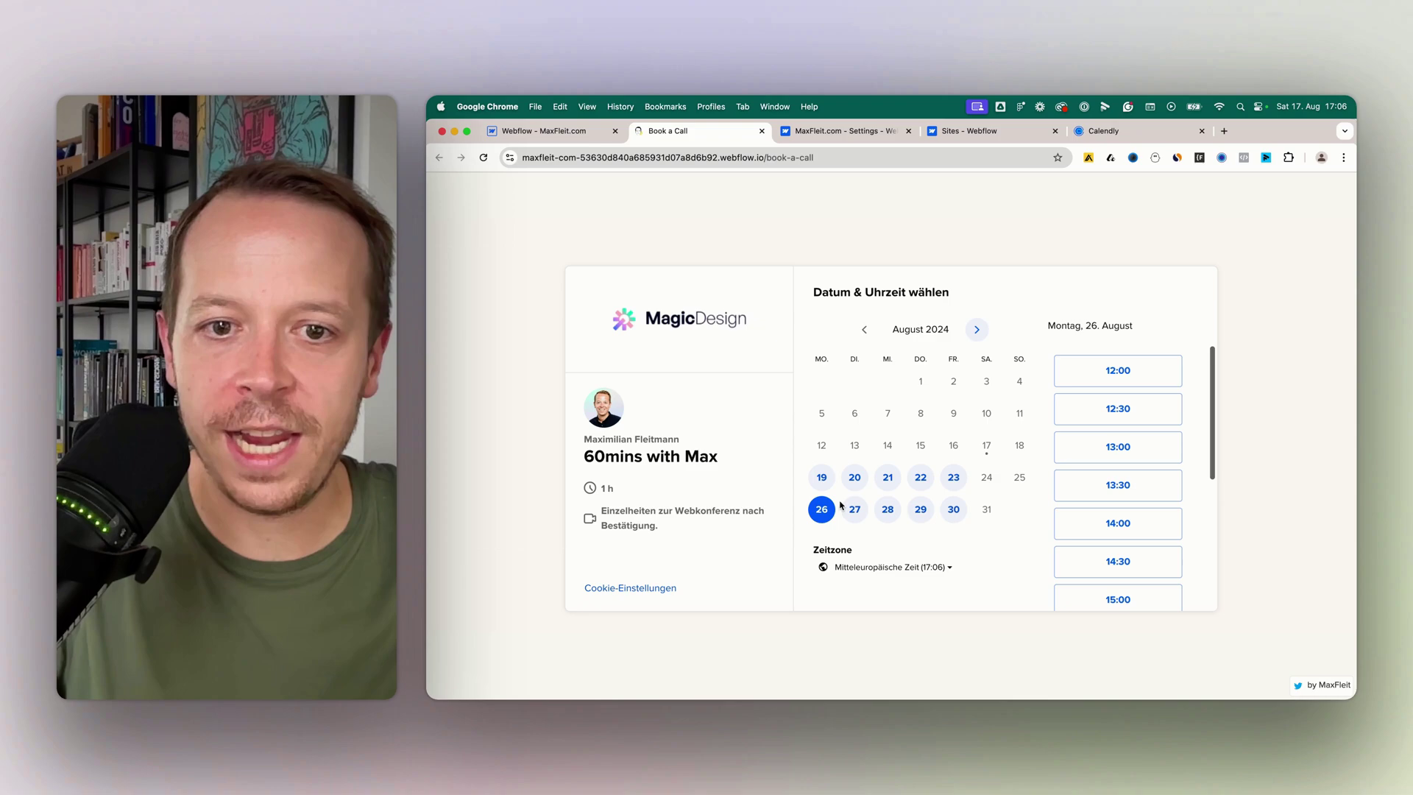
scroll(1072, 456, "down", 5)
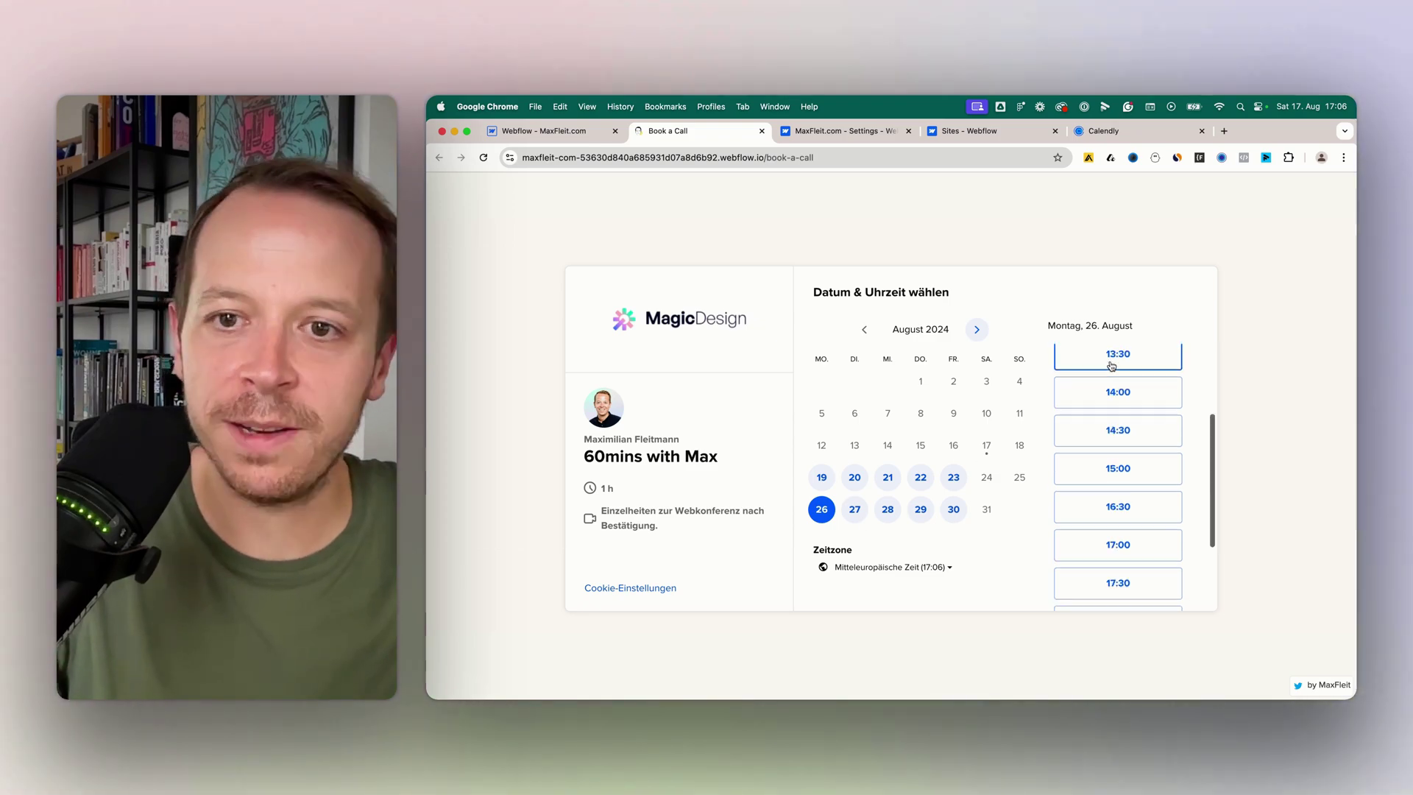
scroll(904, 463, "down", 2)
scroll(905, 464, "up", 5)
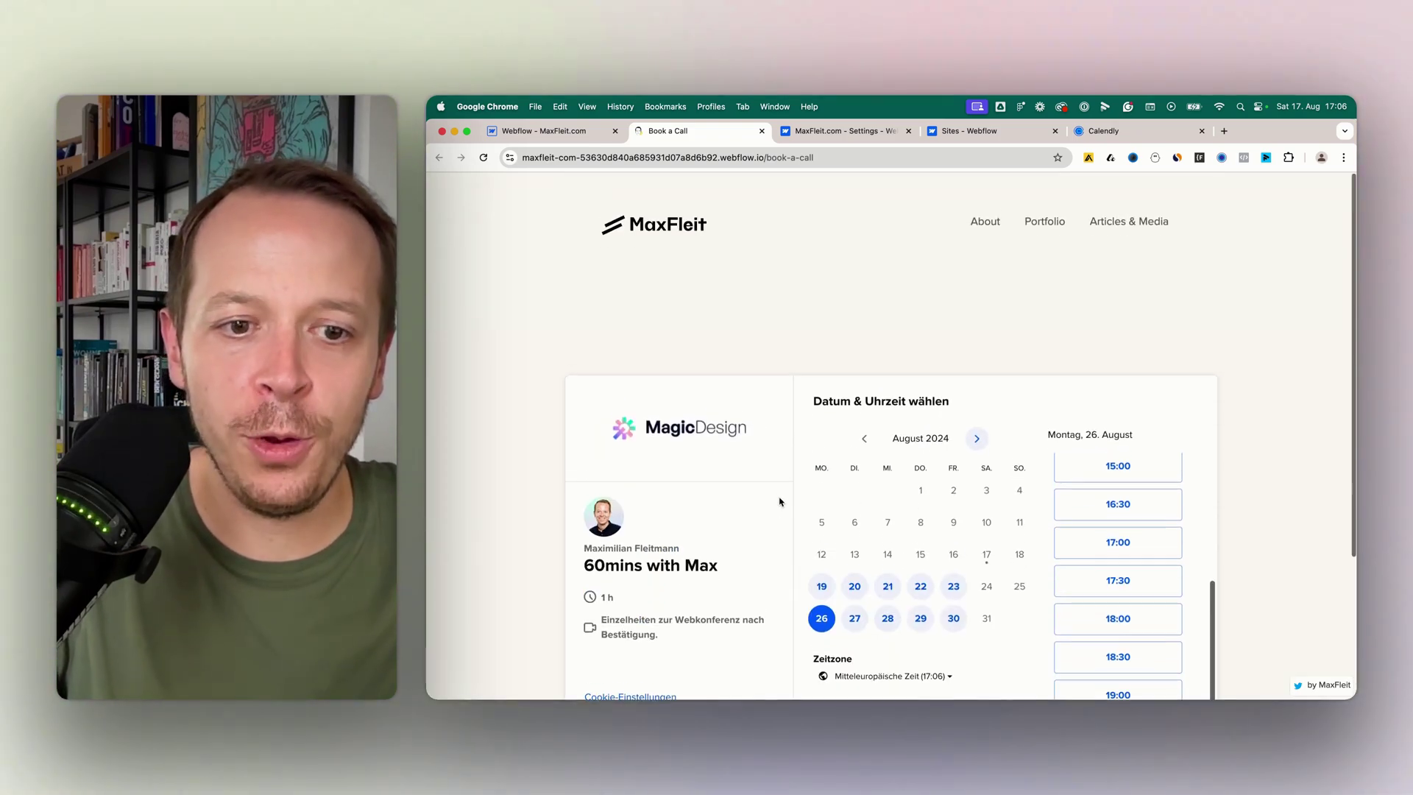
scroll(748, 361, "down", 3)
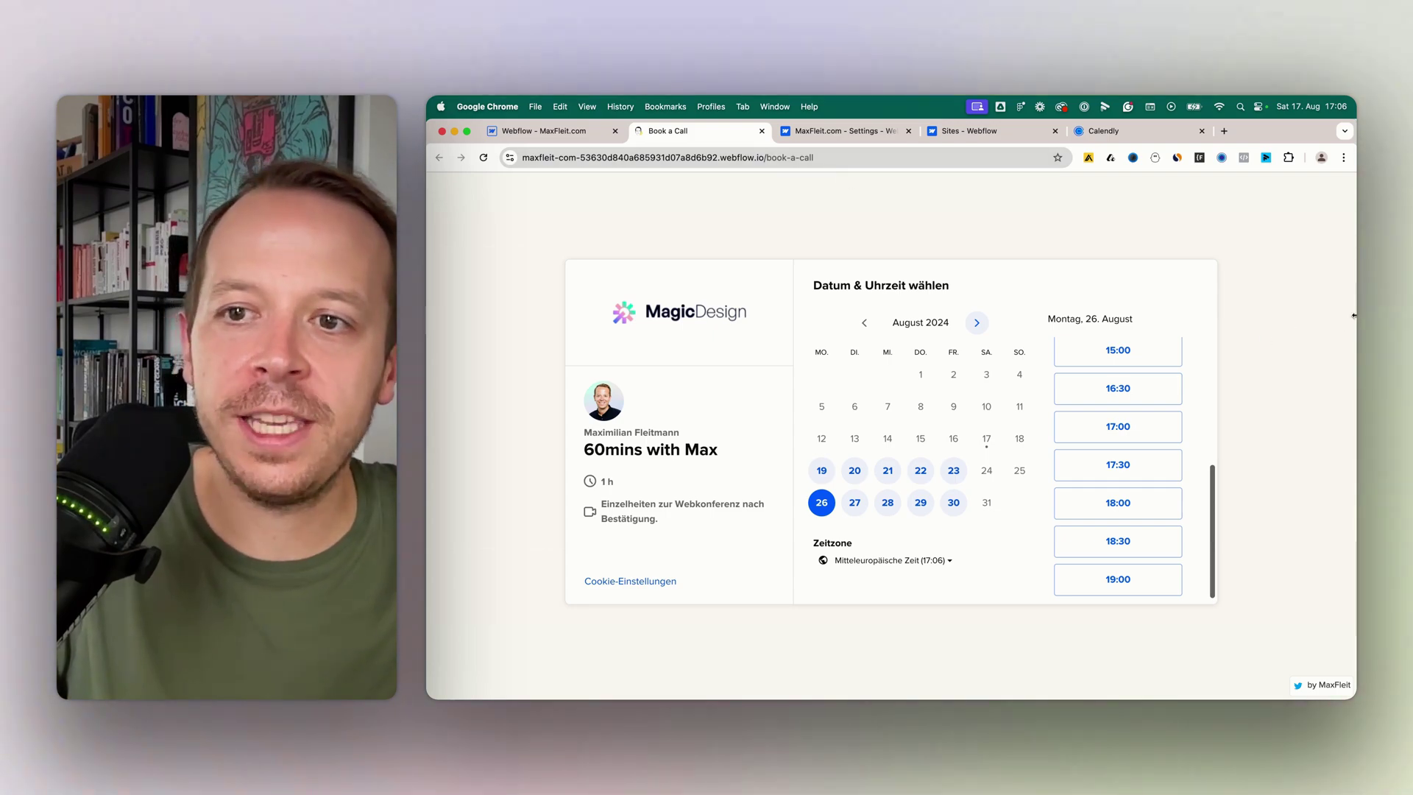
scroll(1352, 246, "up", 1)
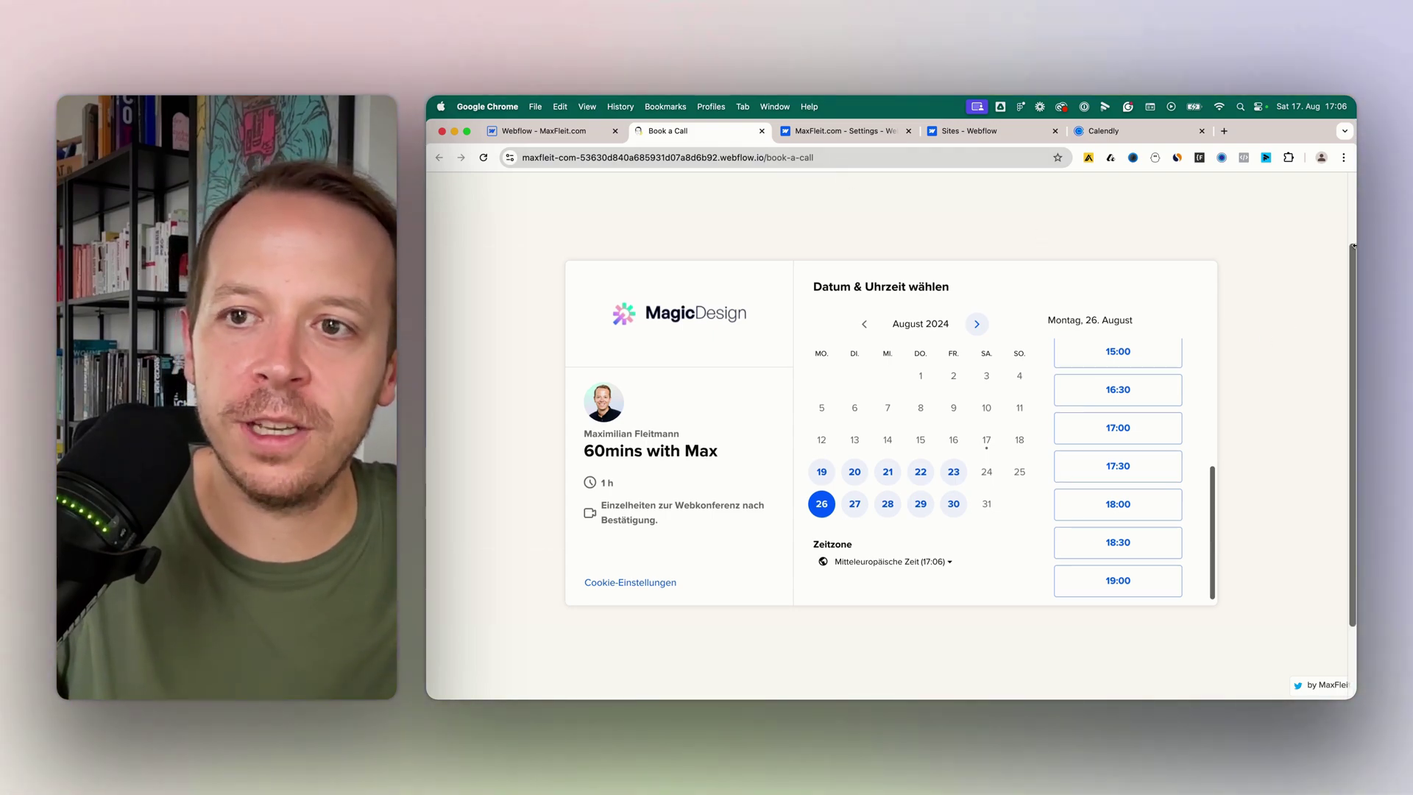
- Narrow the browser to check the calendar's mobile layout, then widen it back
left_click_drag(1352, 246, 733, 246)
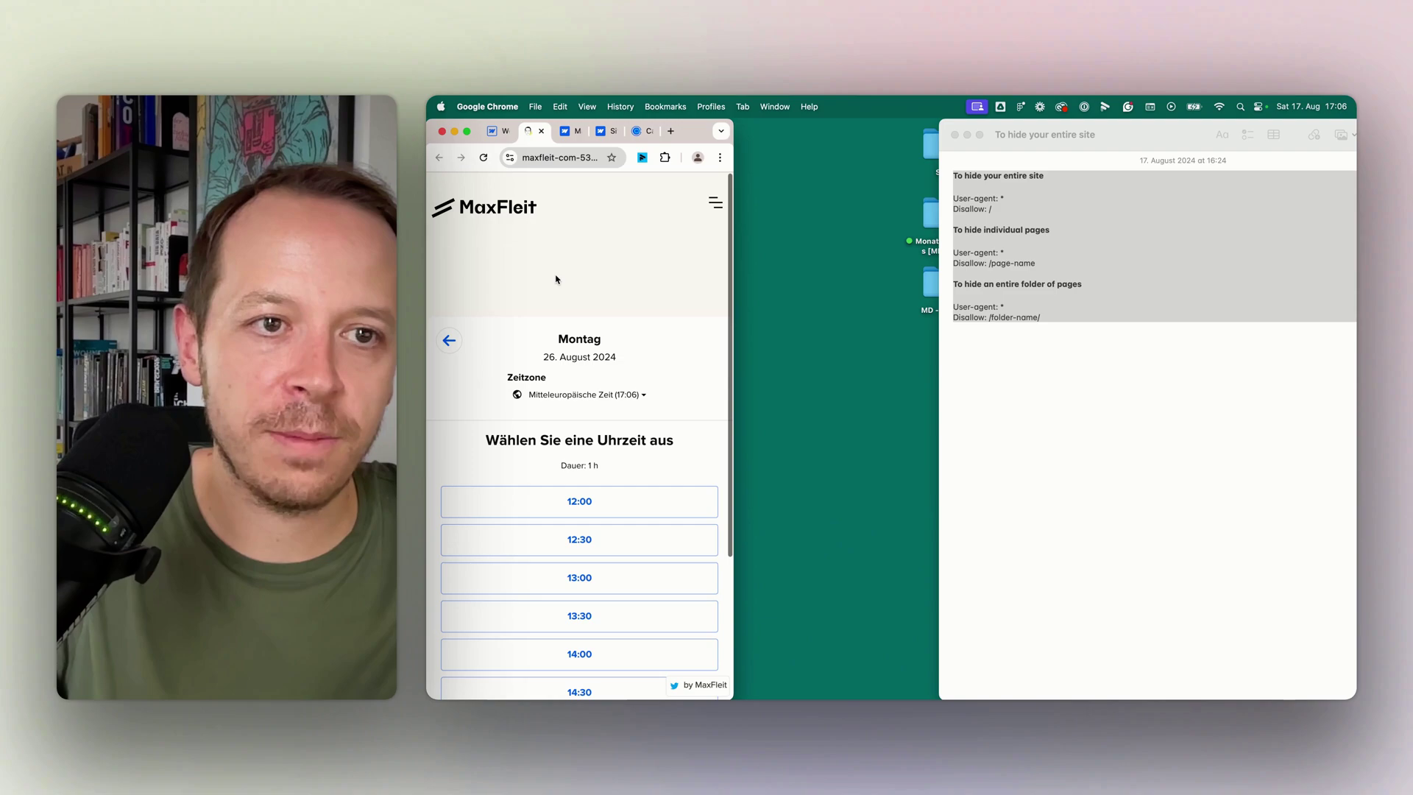
scroll(500, 302, "down", 2)
left_click(449, 277)
scroll(514, 331, "down", 3)
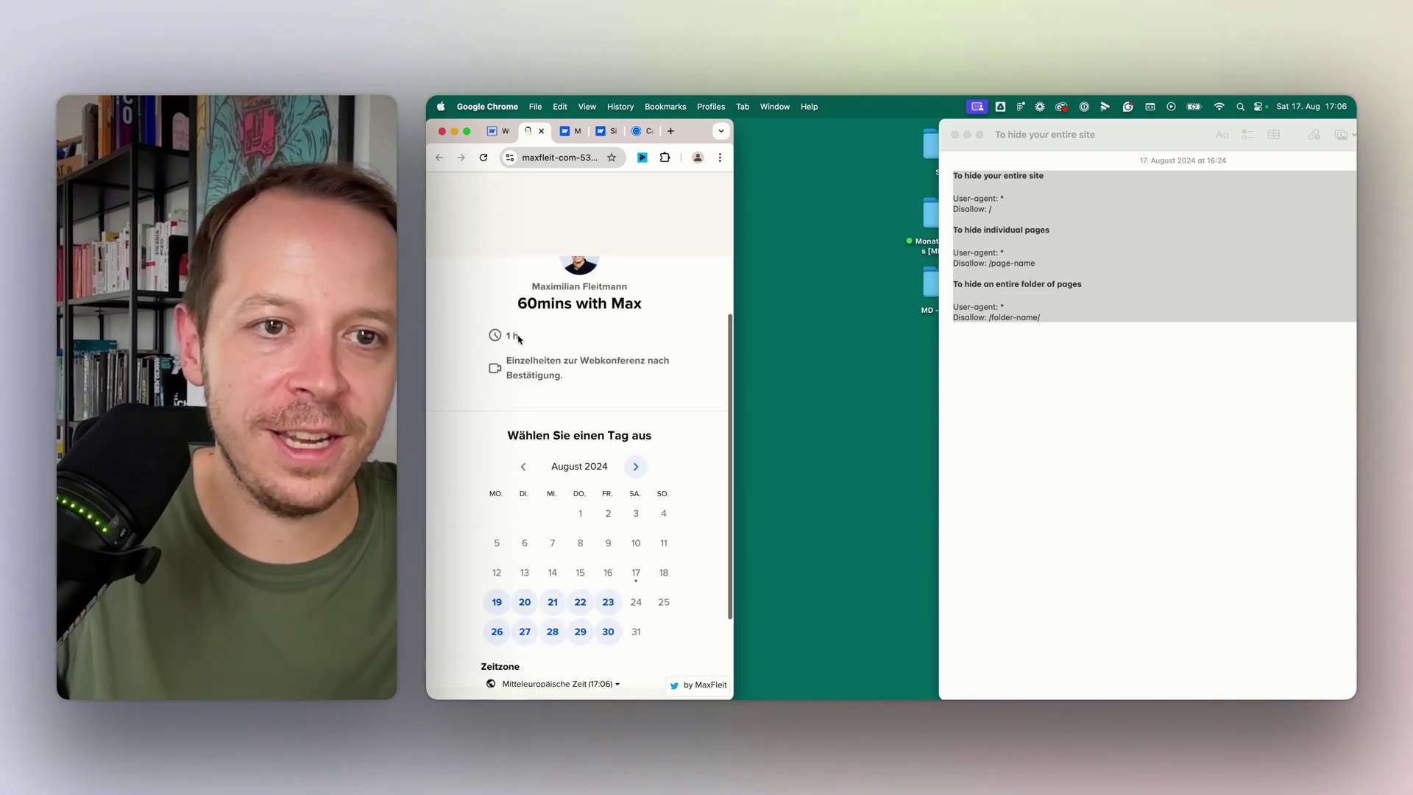
scroll(519, 337, "down", 2)
scroll(521, 339, "up", 5)
scroll(663, 309, "up", 2)
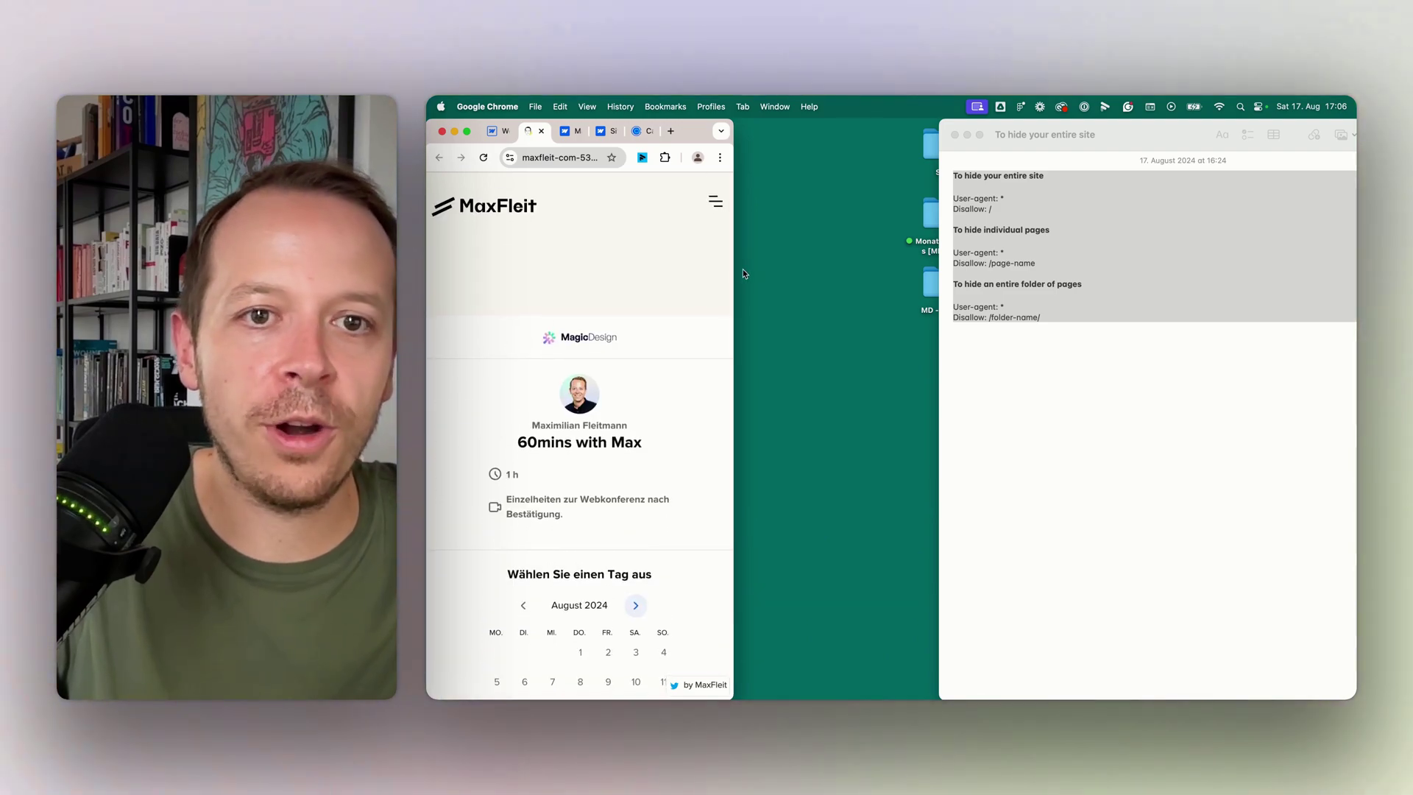
left_click_drag(736, 270, 1356, 270)
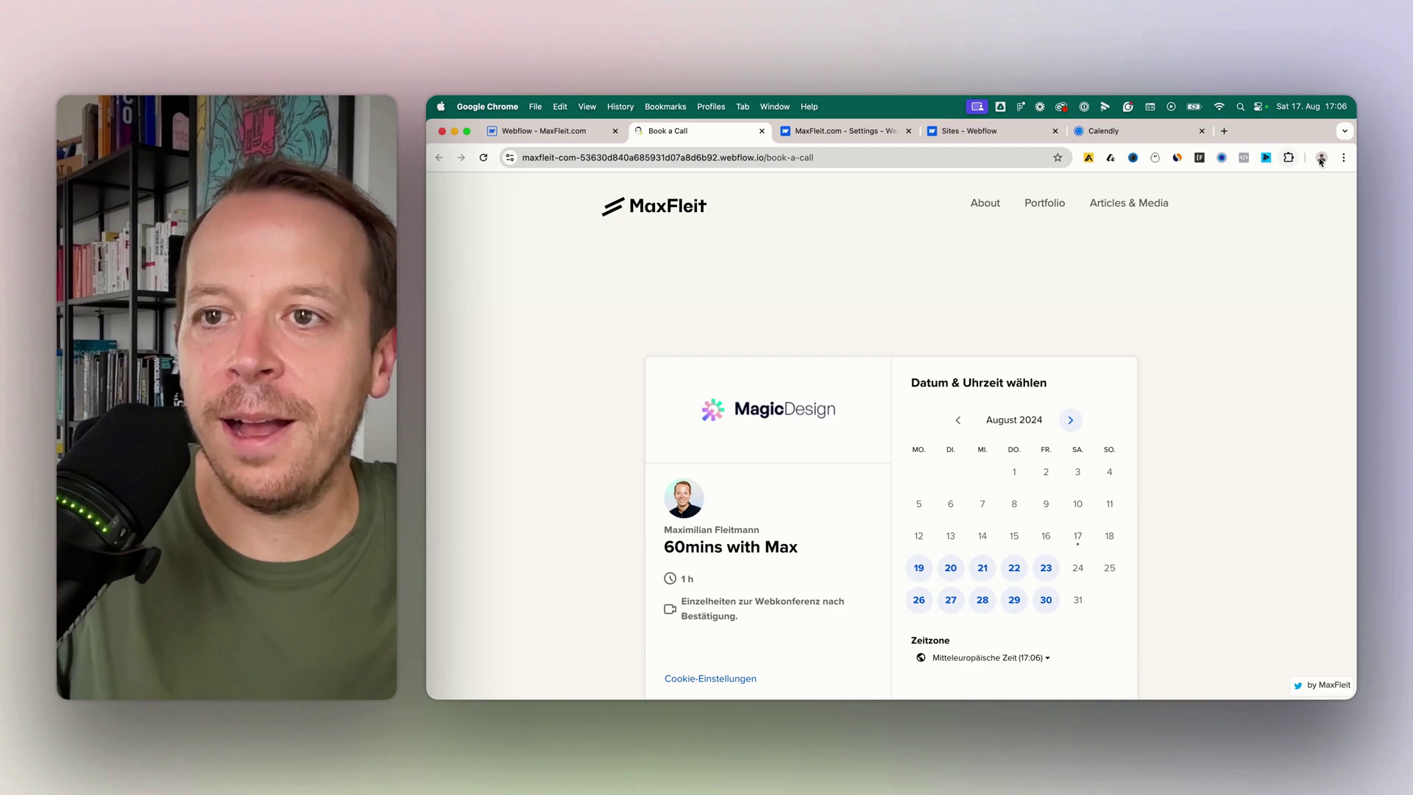
- Open DevTools and emulate the page at iPhone XR size
left_click(1342, 157)
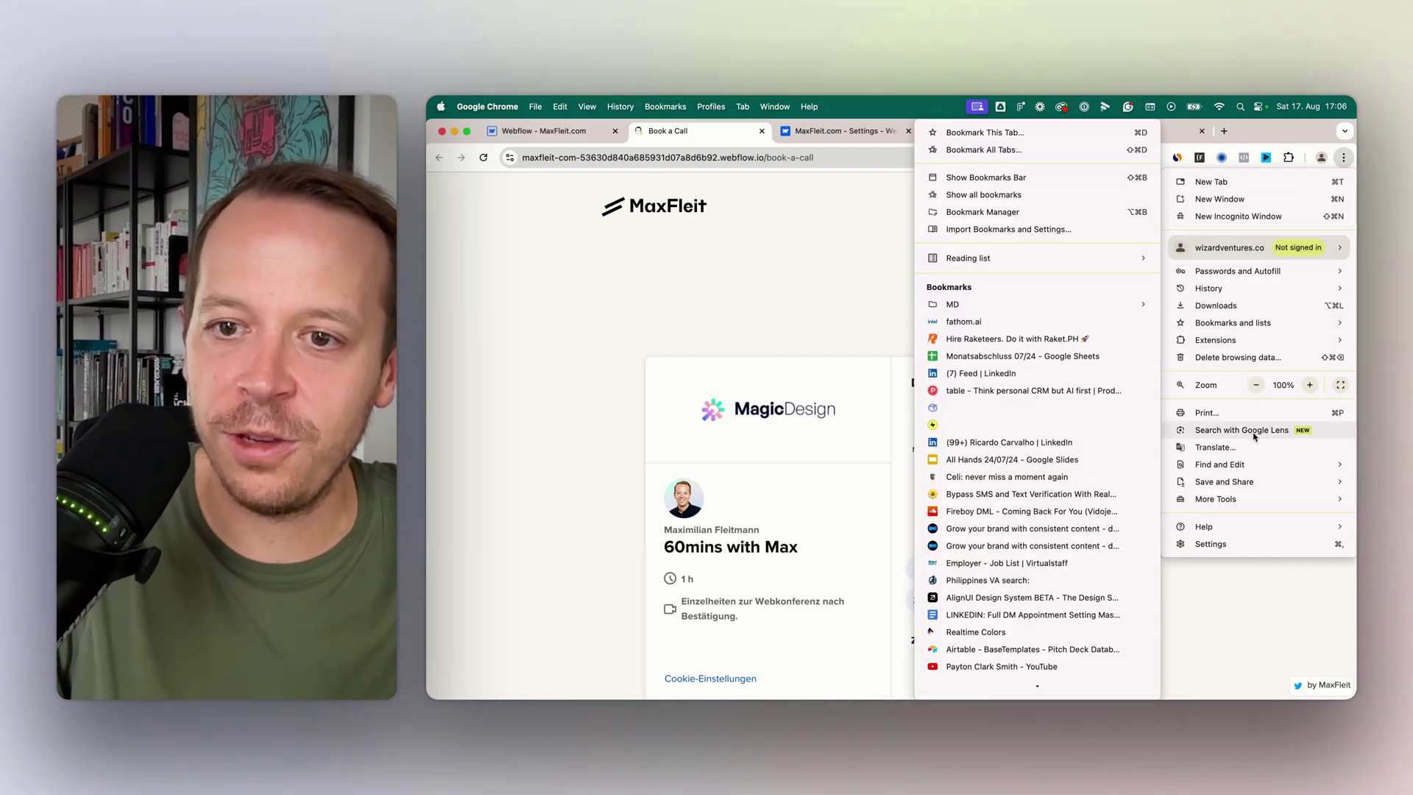
mouse_move(1215, 498)
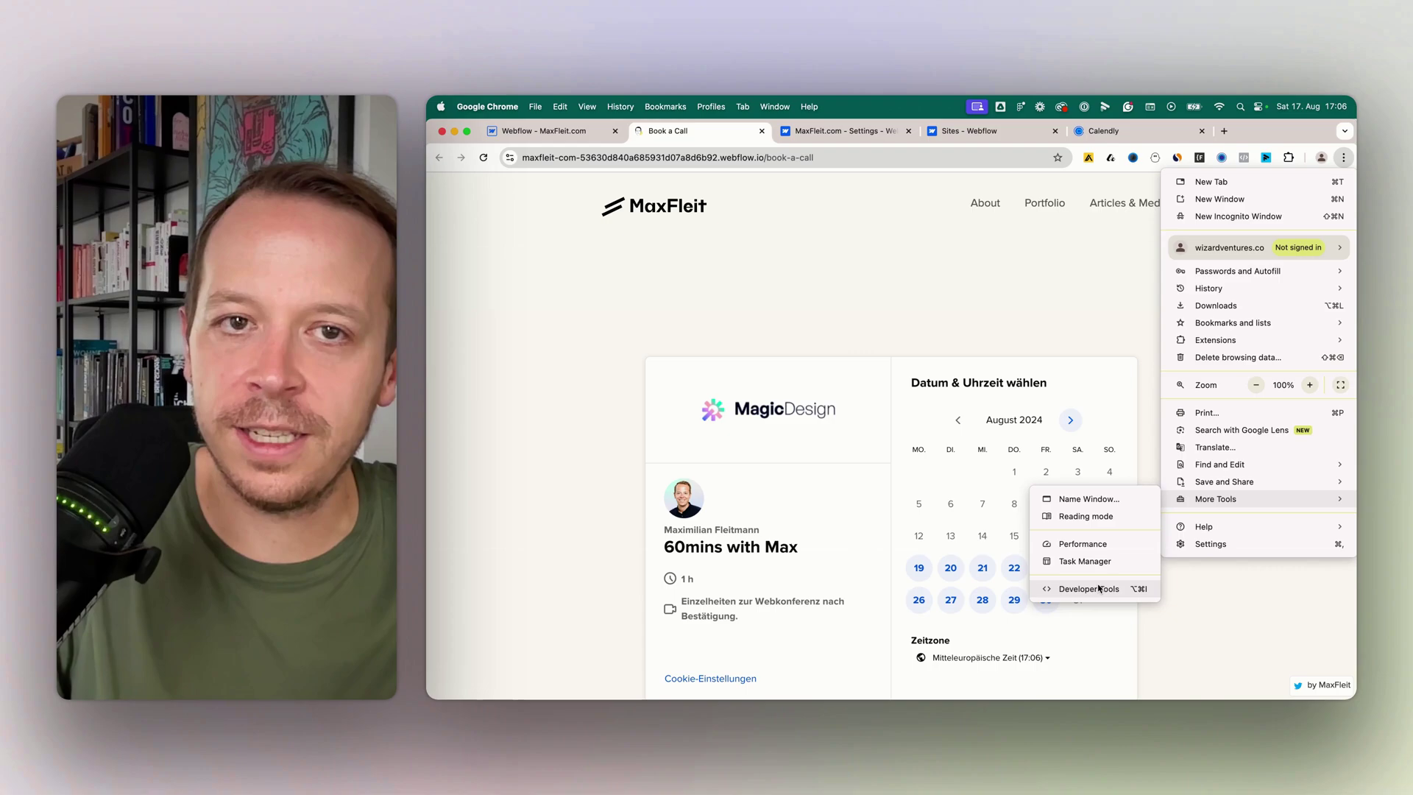
left_click(984, 448)
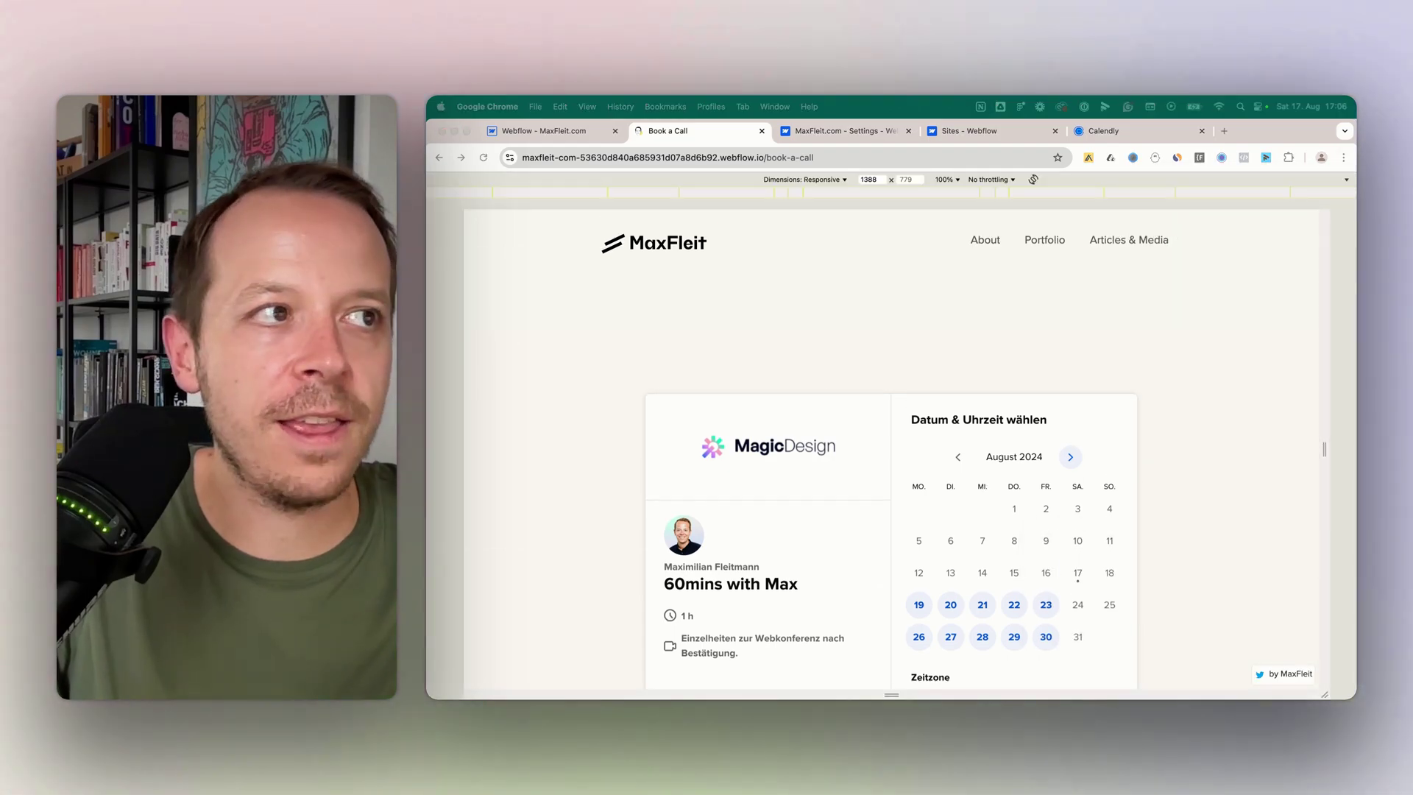
left_click_drag(1121, 247, 1158, 163)
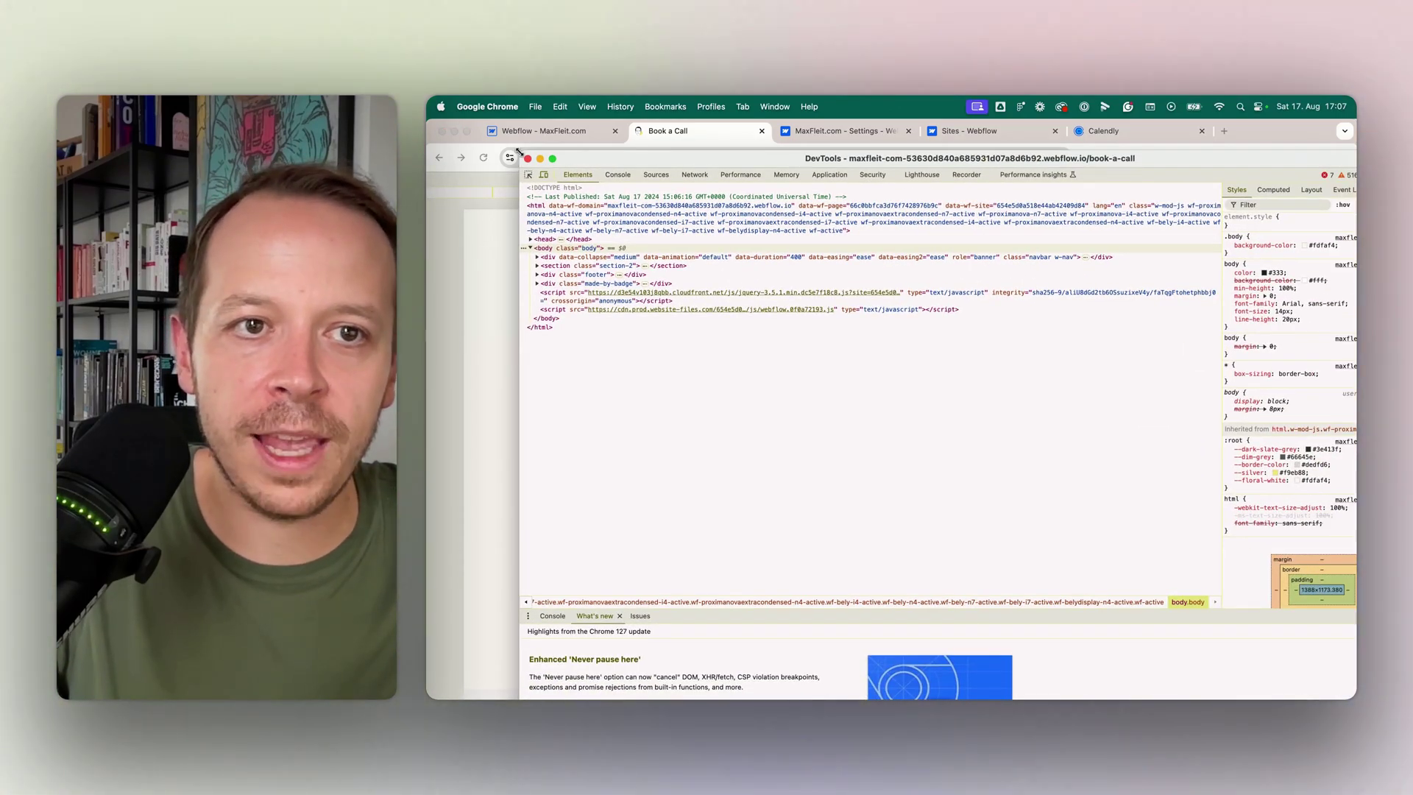
left_click_drag(519, 152, 1016, 234)
left_click_drag(1106, 243, 1225, 606)
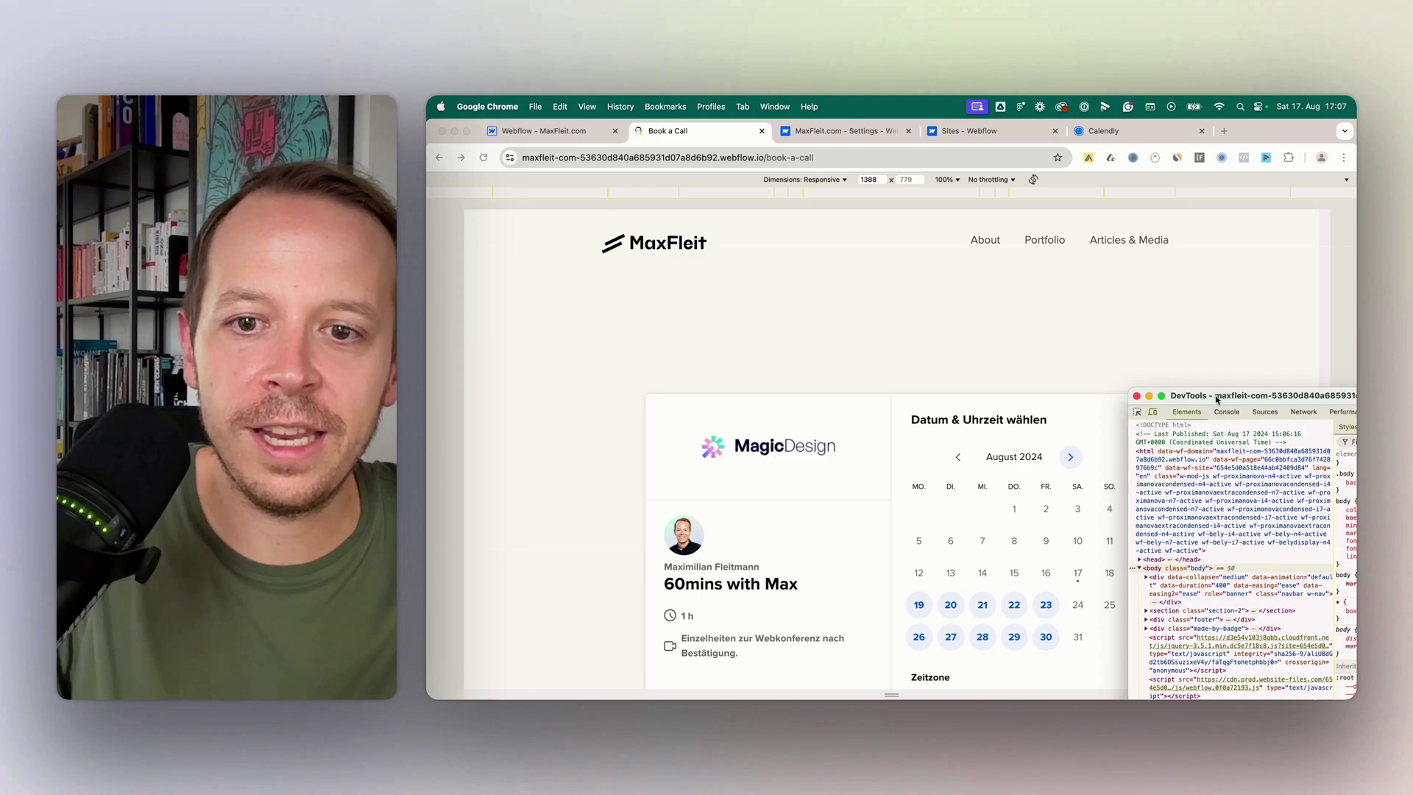
left_click(794, 190)
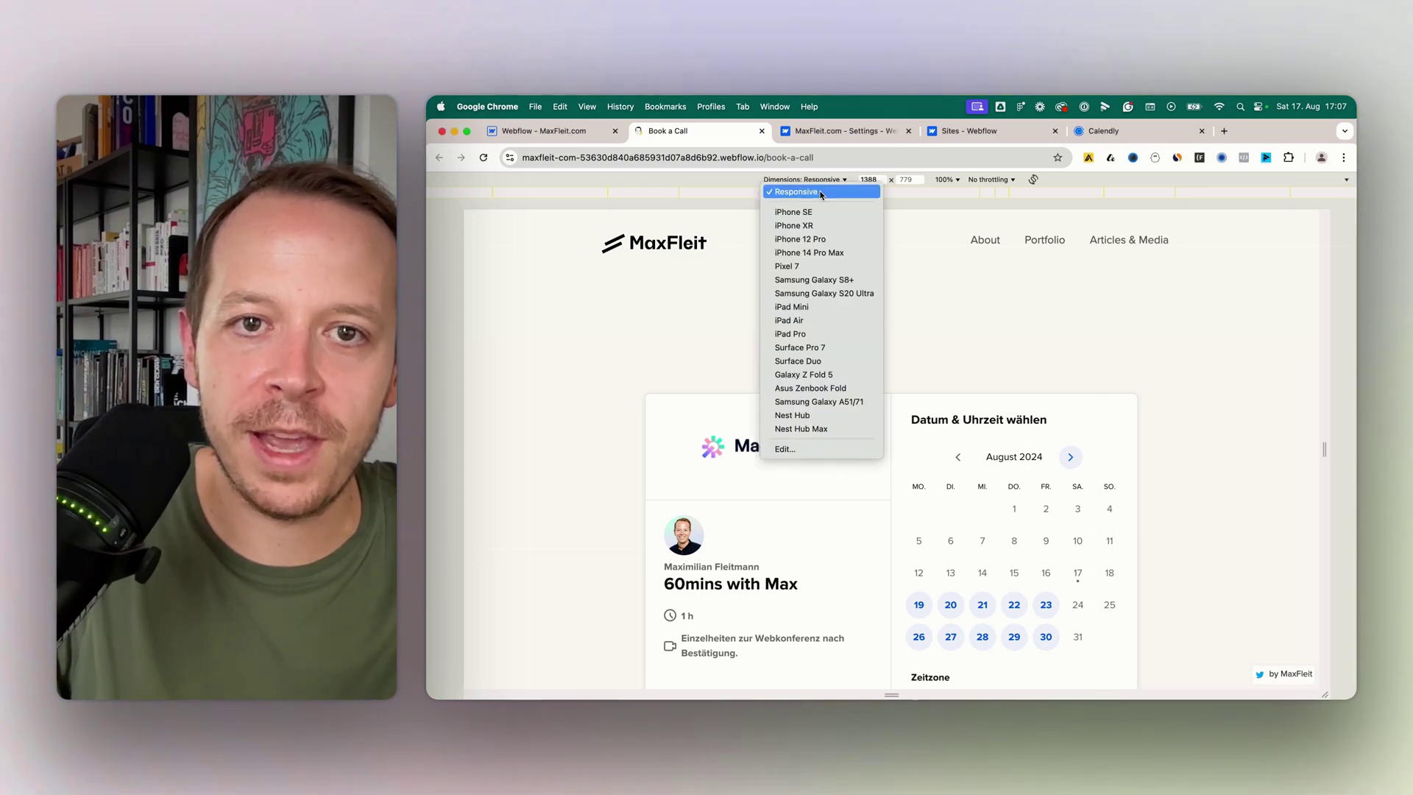
left_click(825, 227)
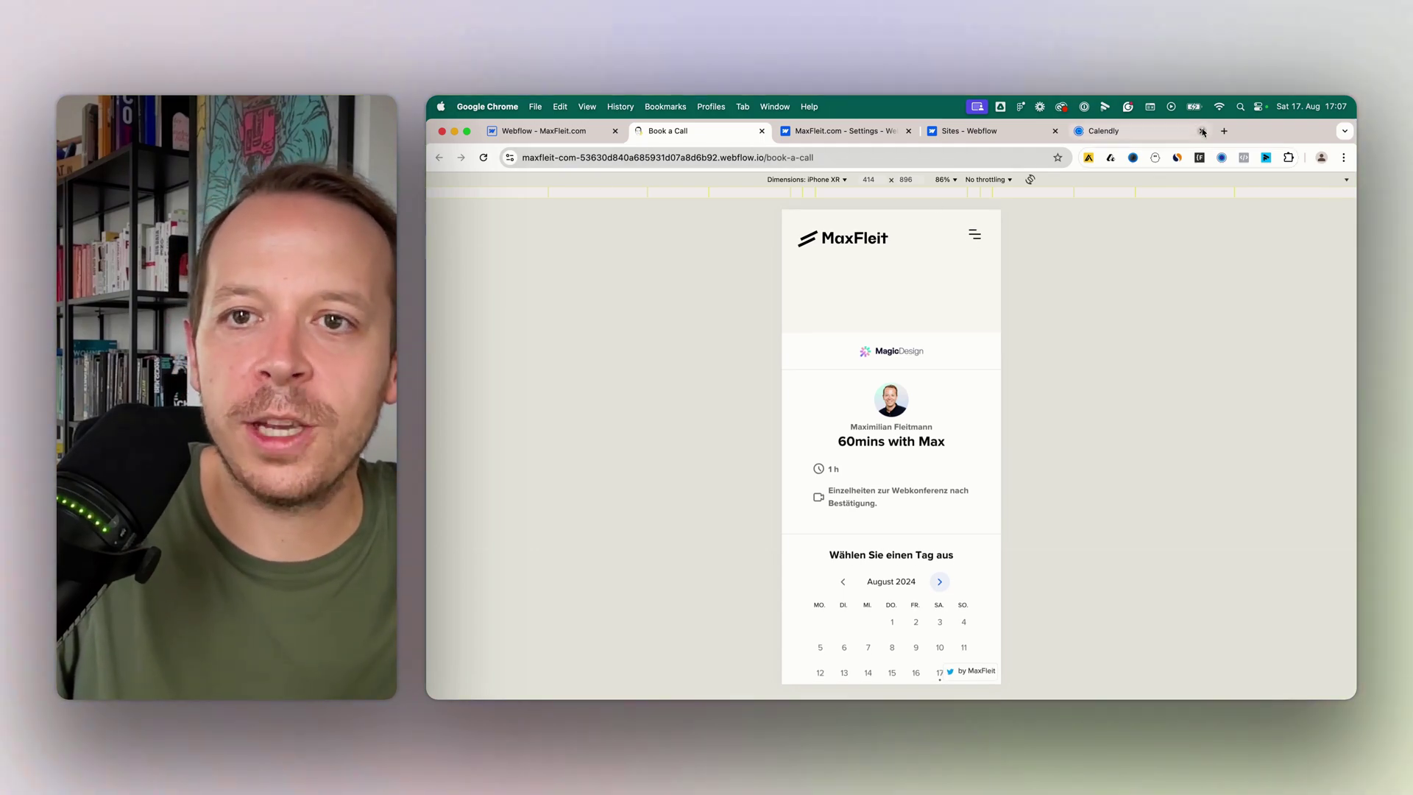
- Restore the browser to full screen and reload the Book a Call page
left_click_drag(1148, 131, 1148, 268)
left_click(954, 134)
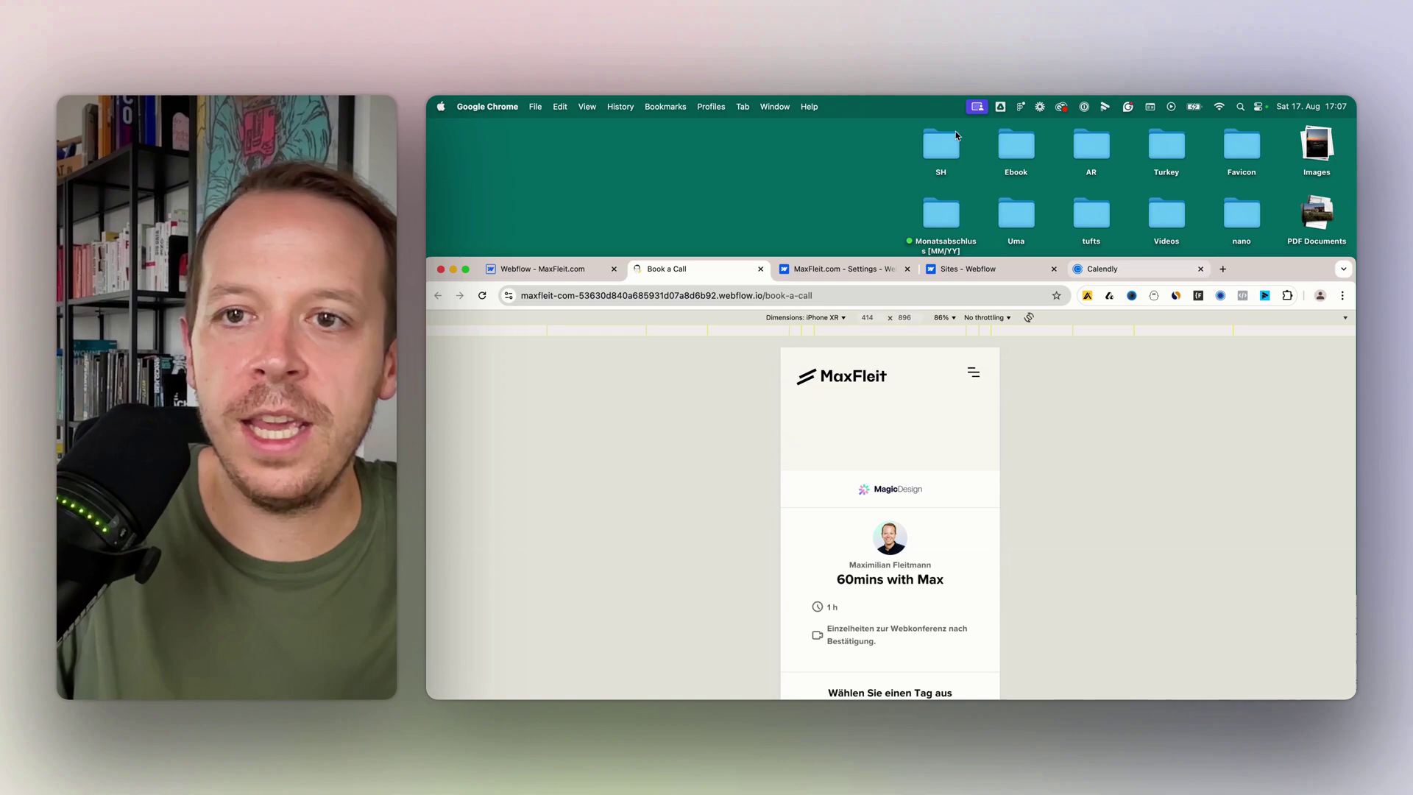
key("ctrl+alt+Return")
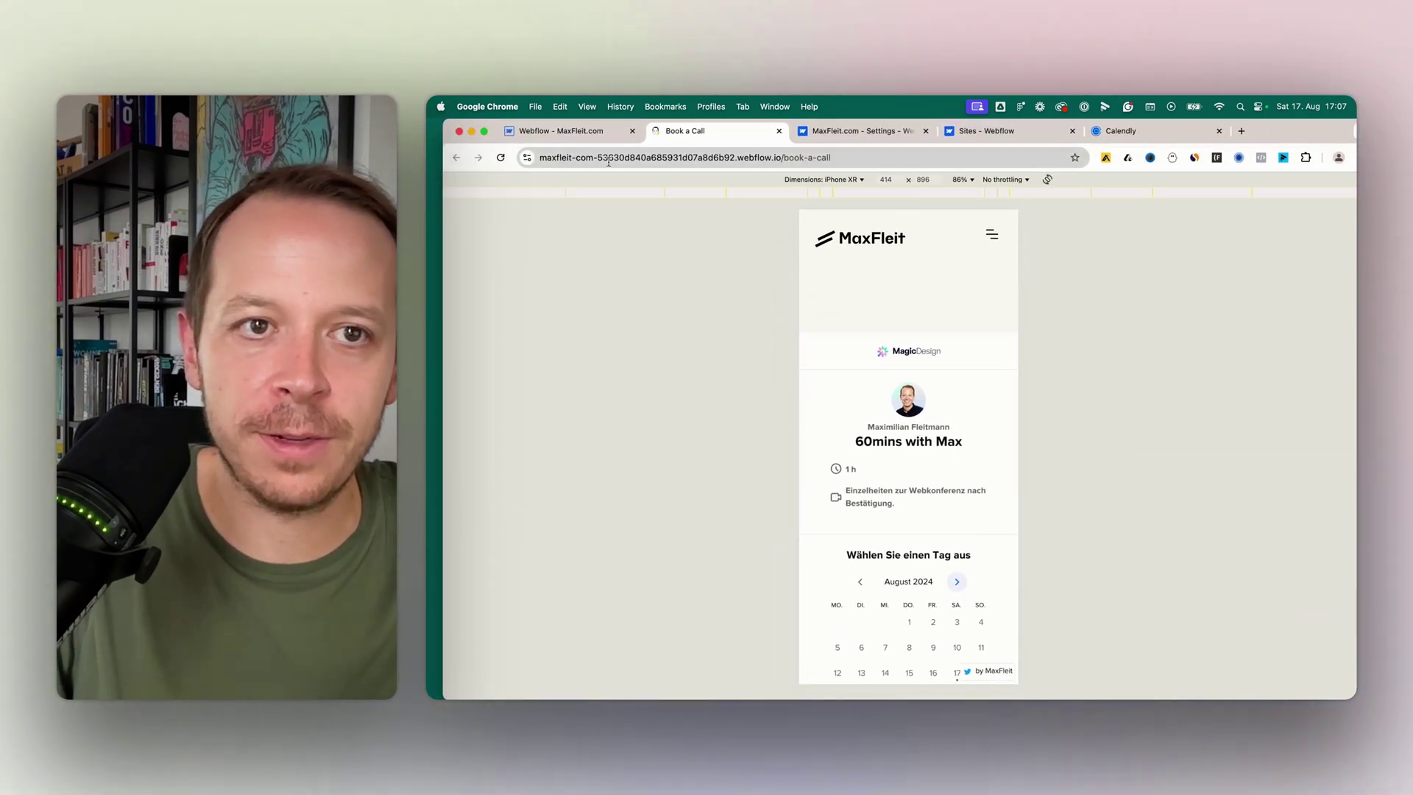
left_click(608, 157)
key("Return")
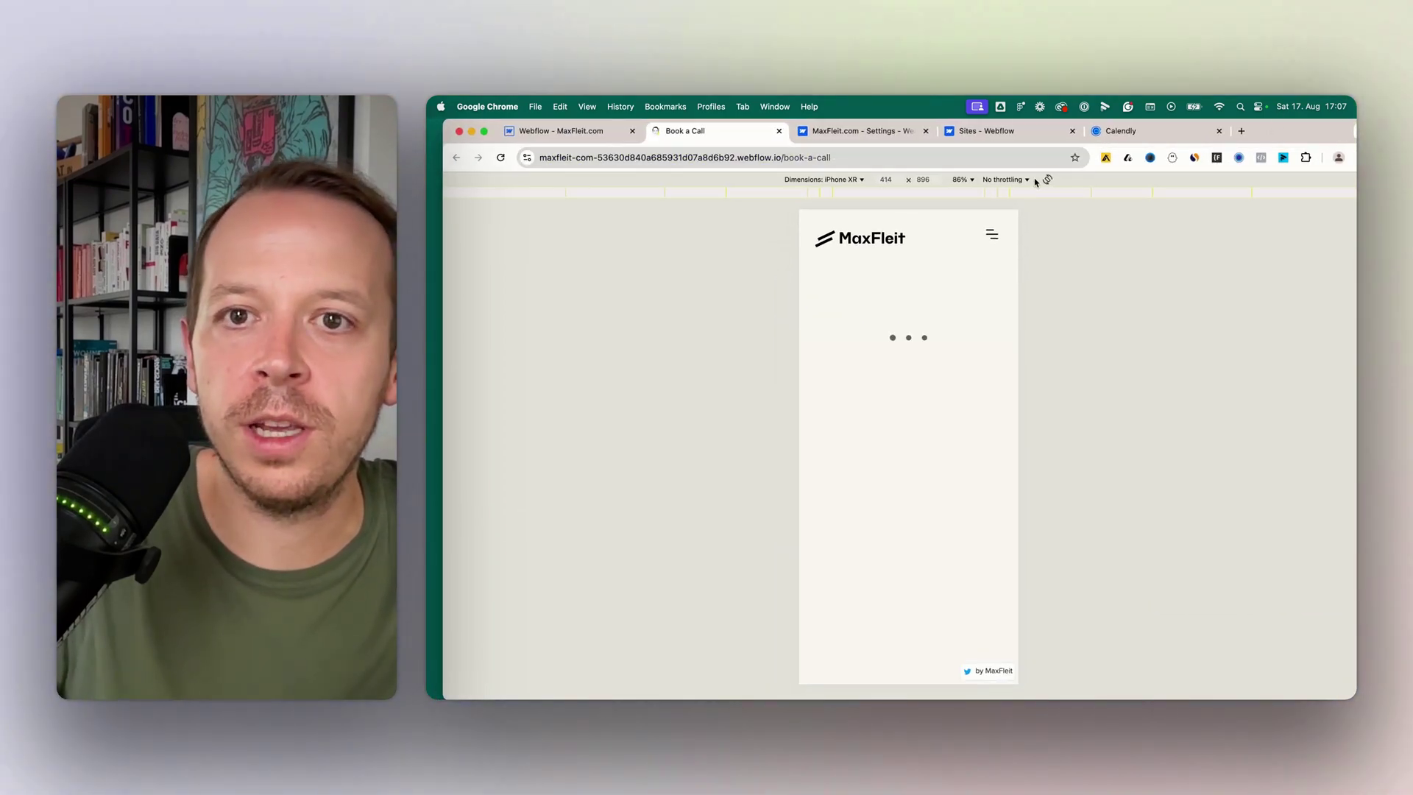
- Find the detached DevTools window and close it to return to desktop layout
left_click(859, 181)
left_click(713, 283)
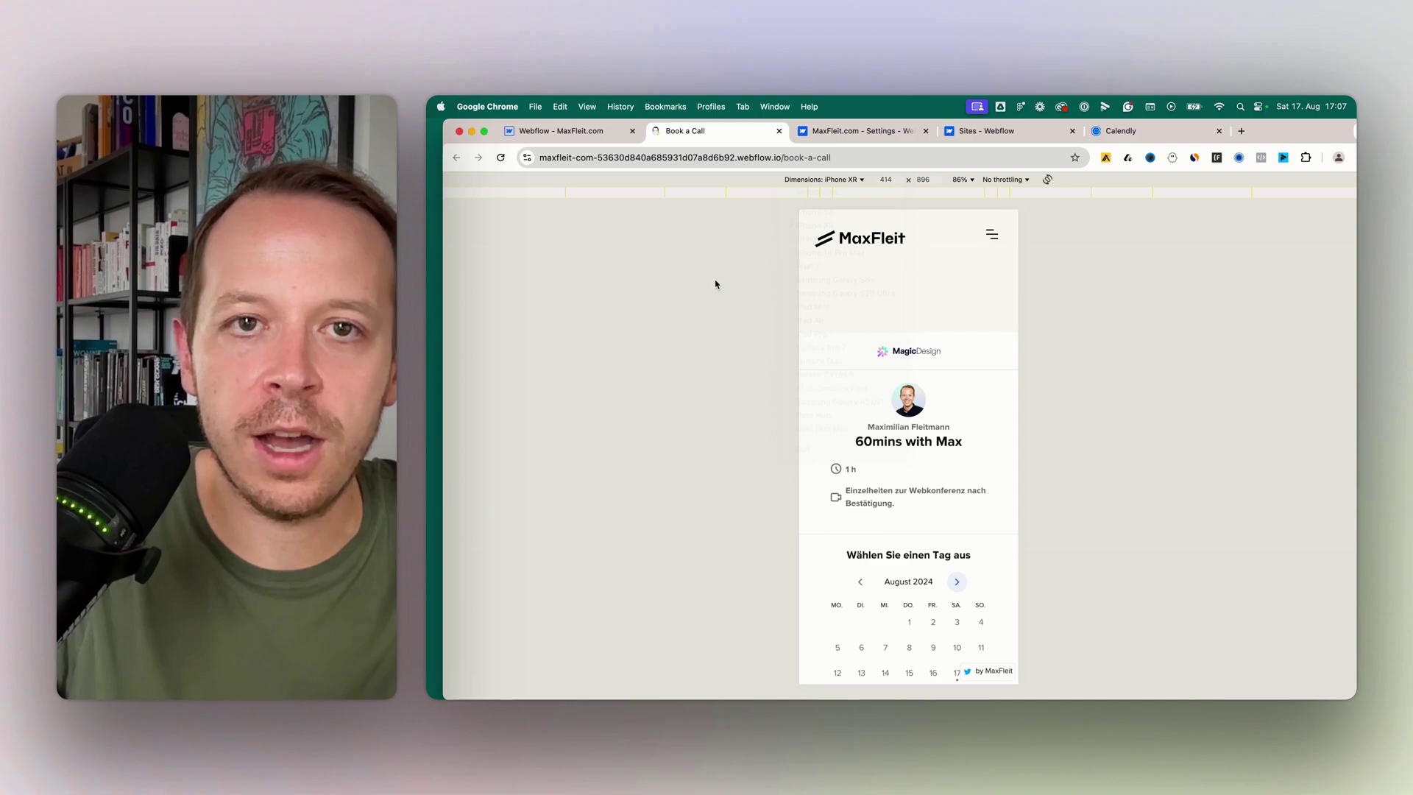
key("ctrl+Up")
left_click(1131, 288)
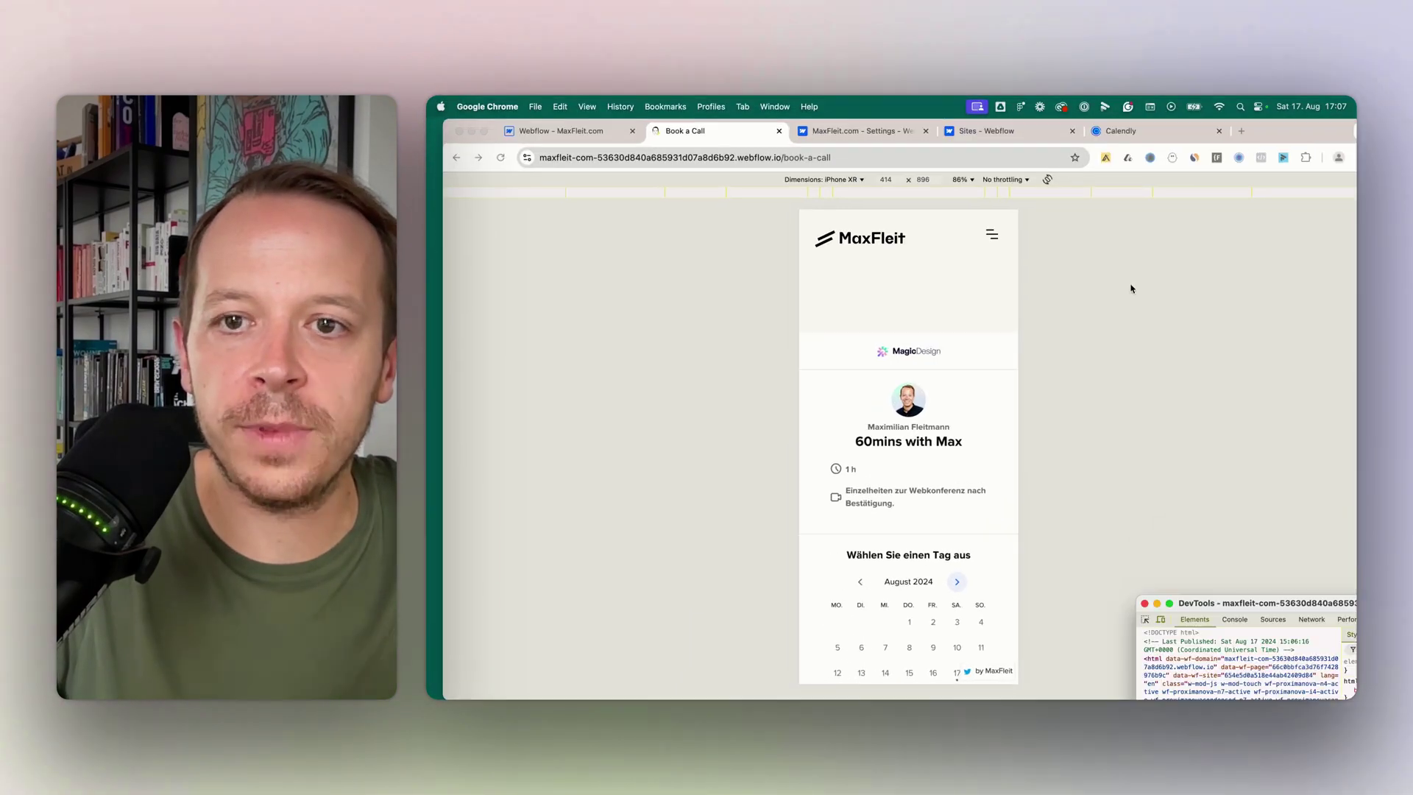
key("super+alt+i")
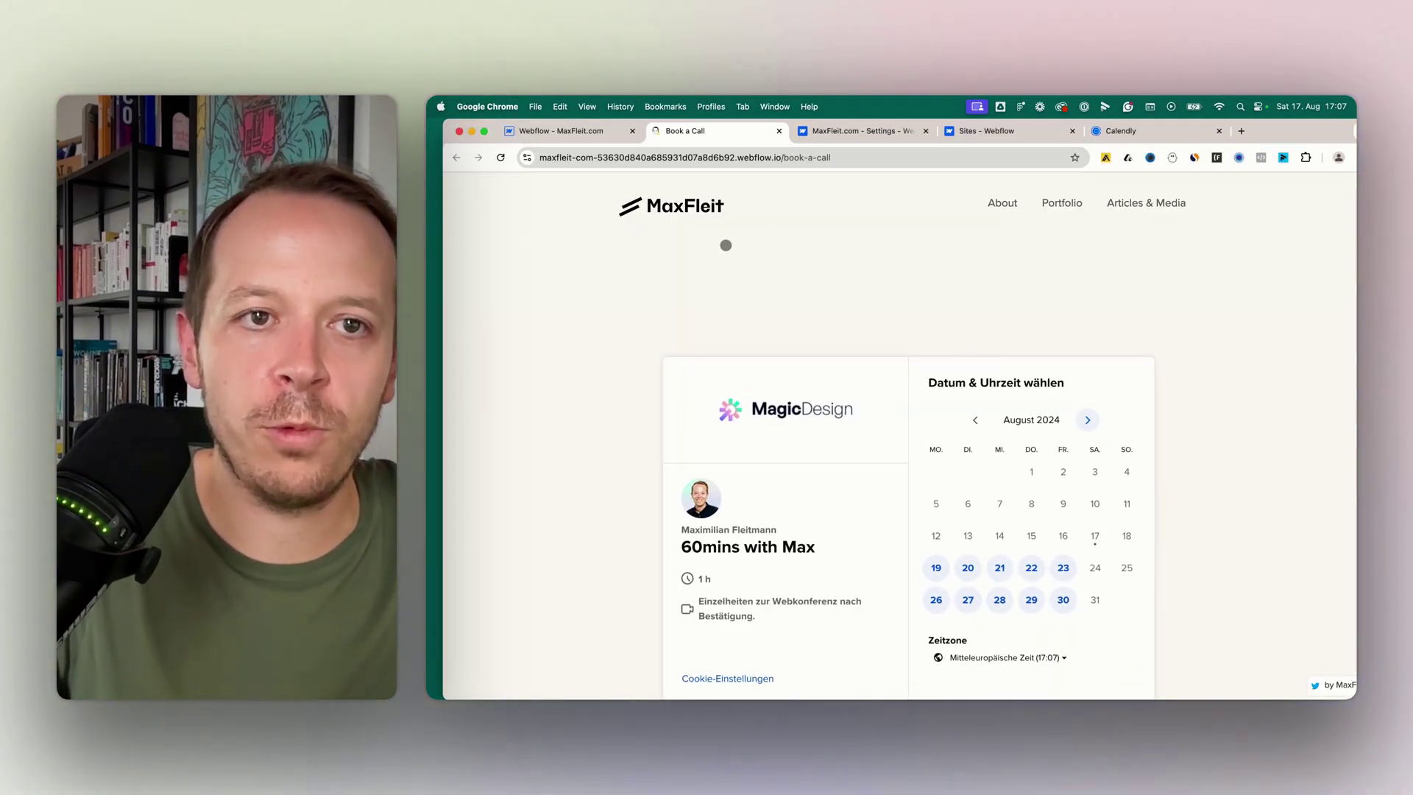
- Open the Background Color picker in Calendly's inline embed settings
left_click(979, 131)
left_click(1122, 131)
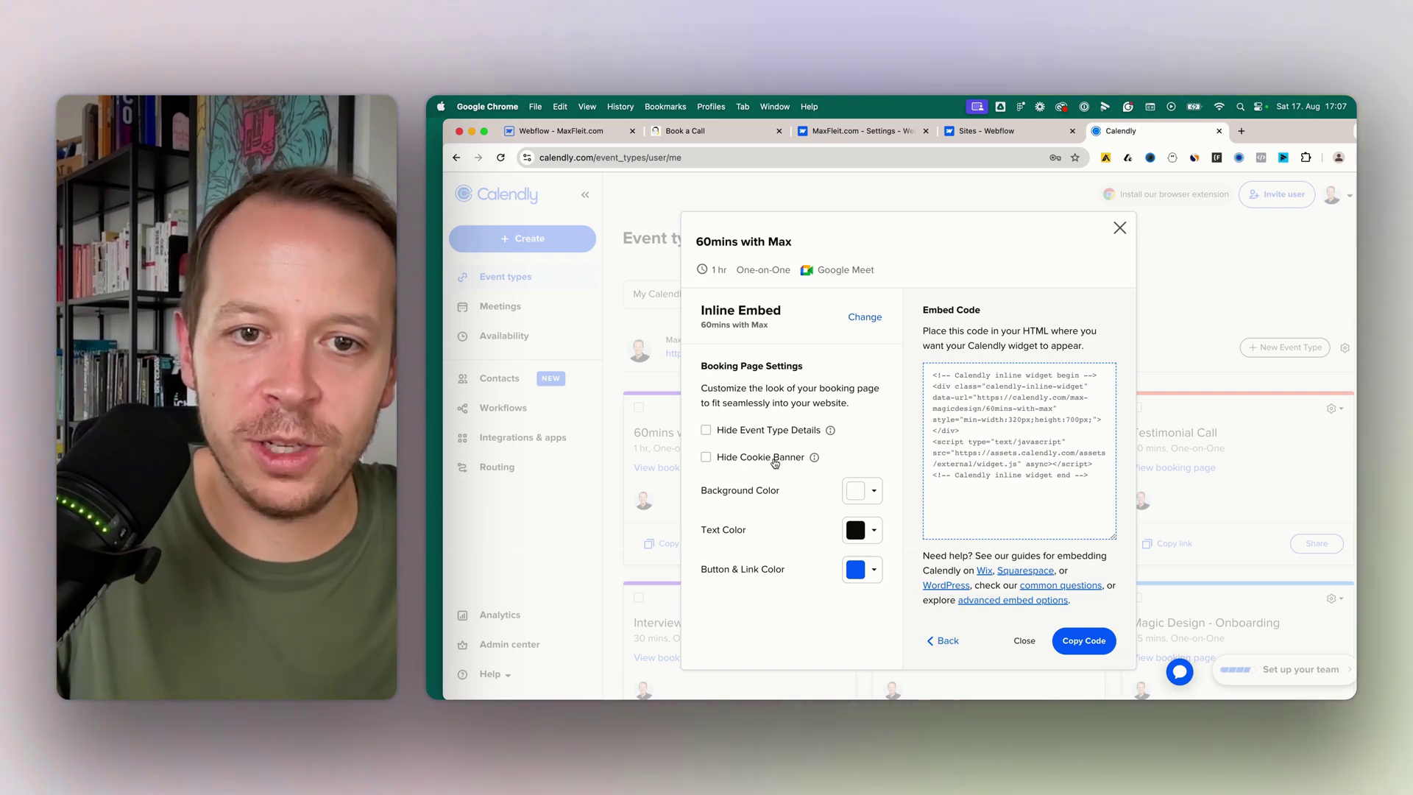
scroll(774, 462, "down", 2)
left_click(873, 491)
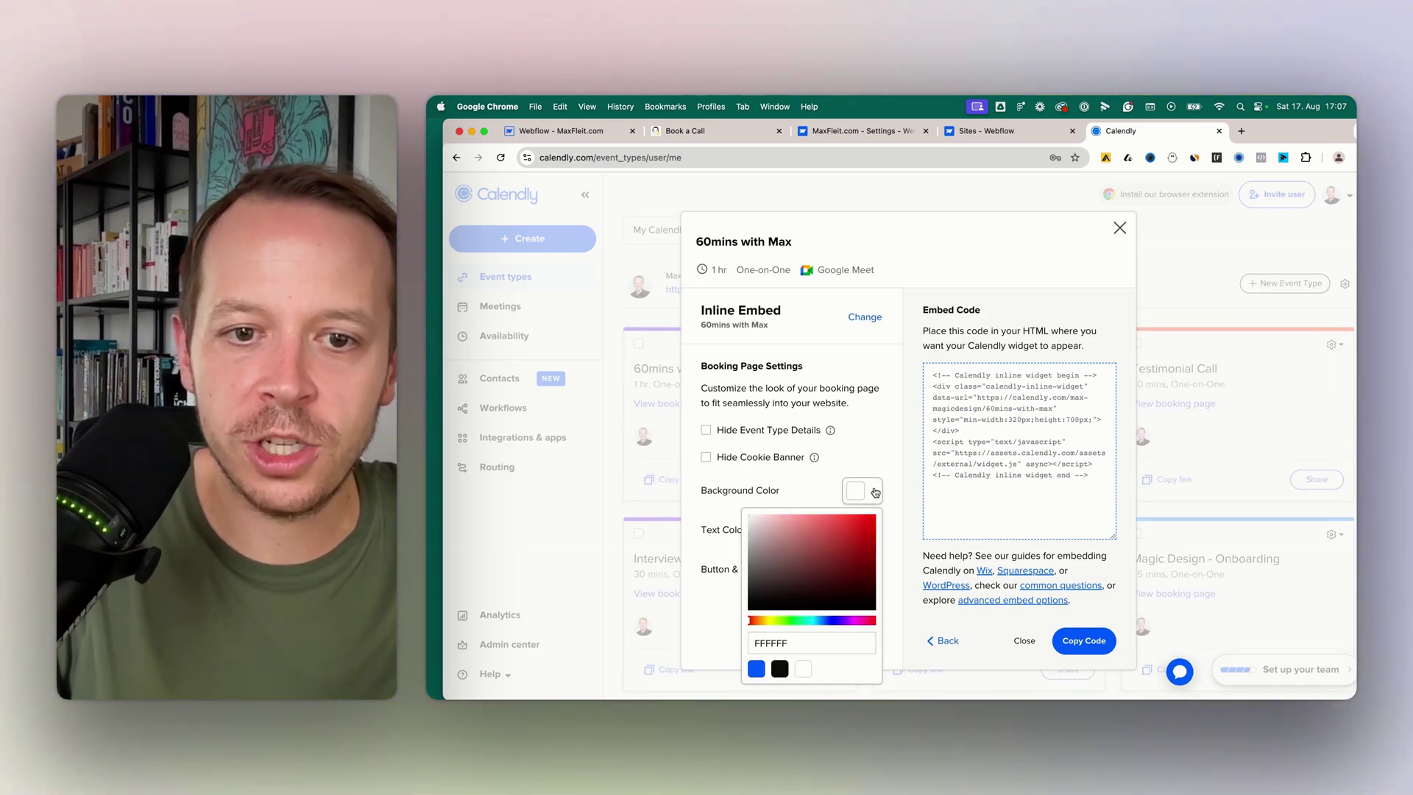
- Look up the Body element's background colour hex value in Webflow
left_click(684, 131)
left_click(591, 131)
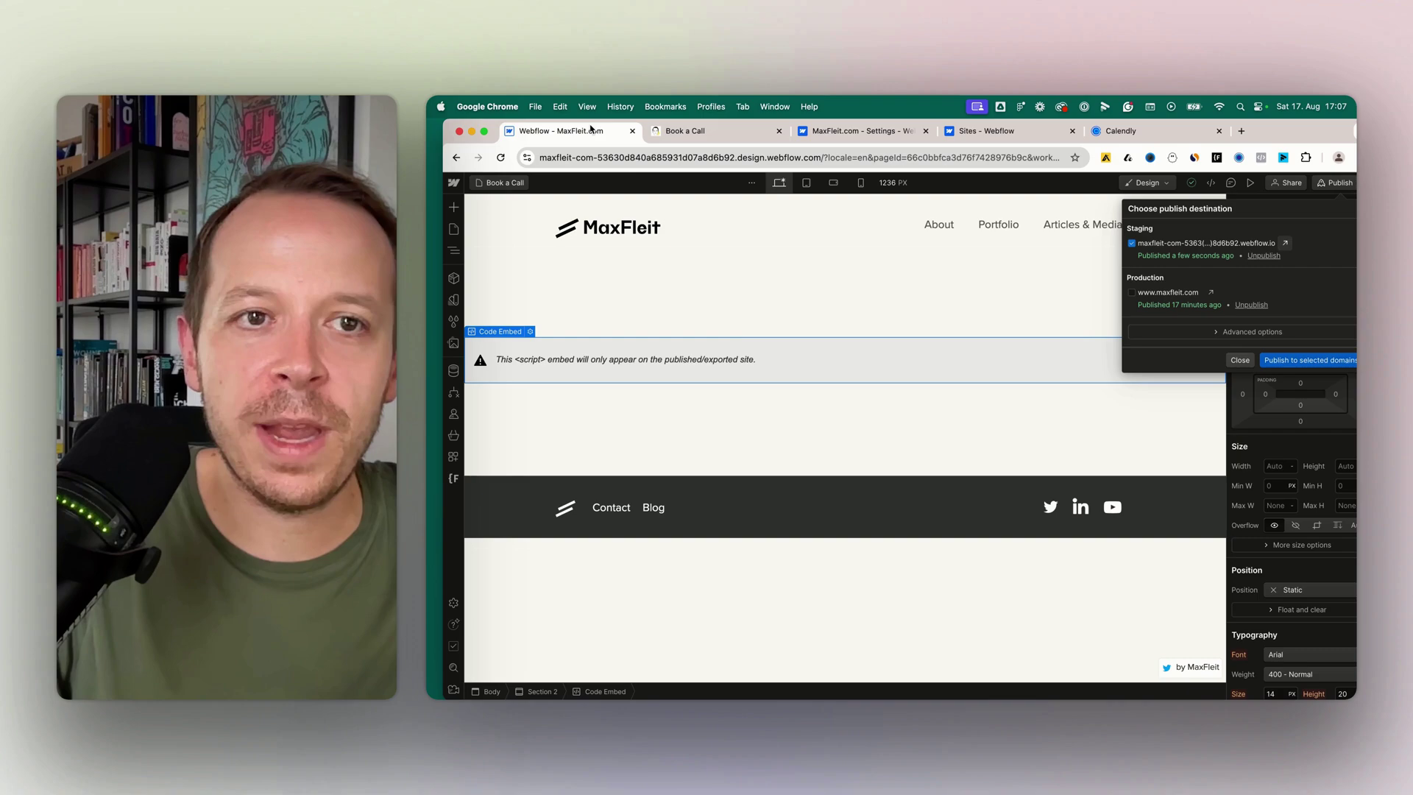
left_click(565, 302)
left_click(526, 213)
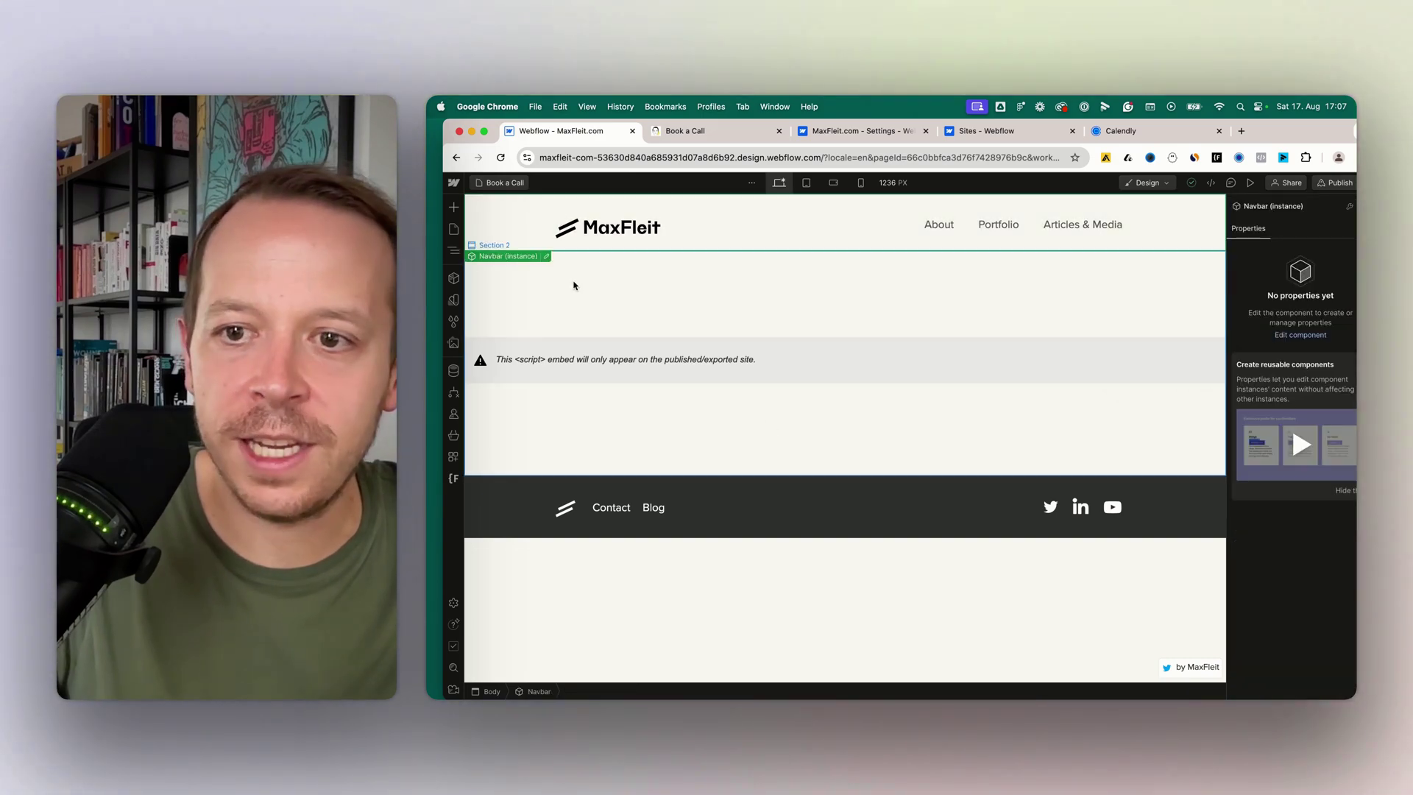
left_click(574, 285)
scroll(1262, 567, "down", 5)
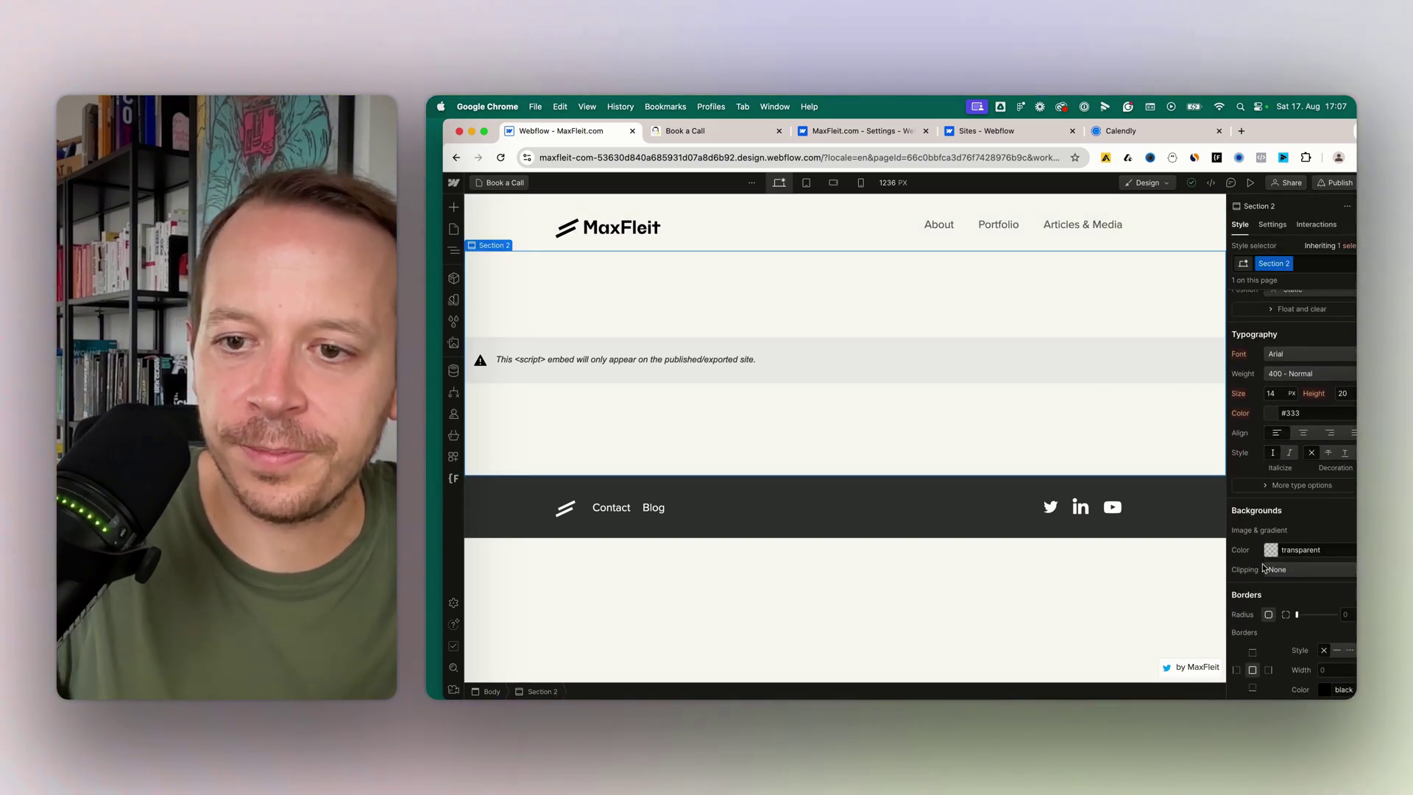
left_click(1040, 631)
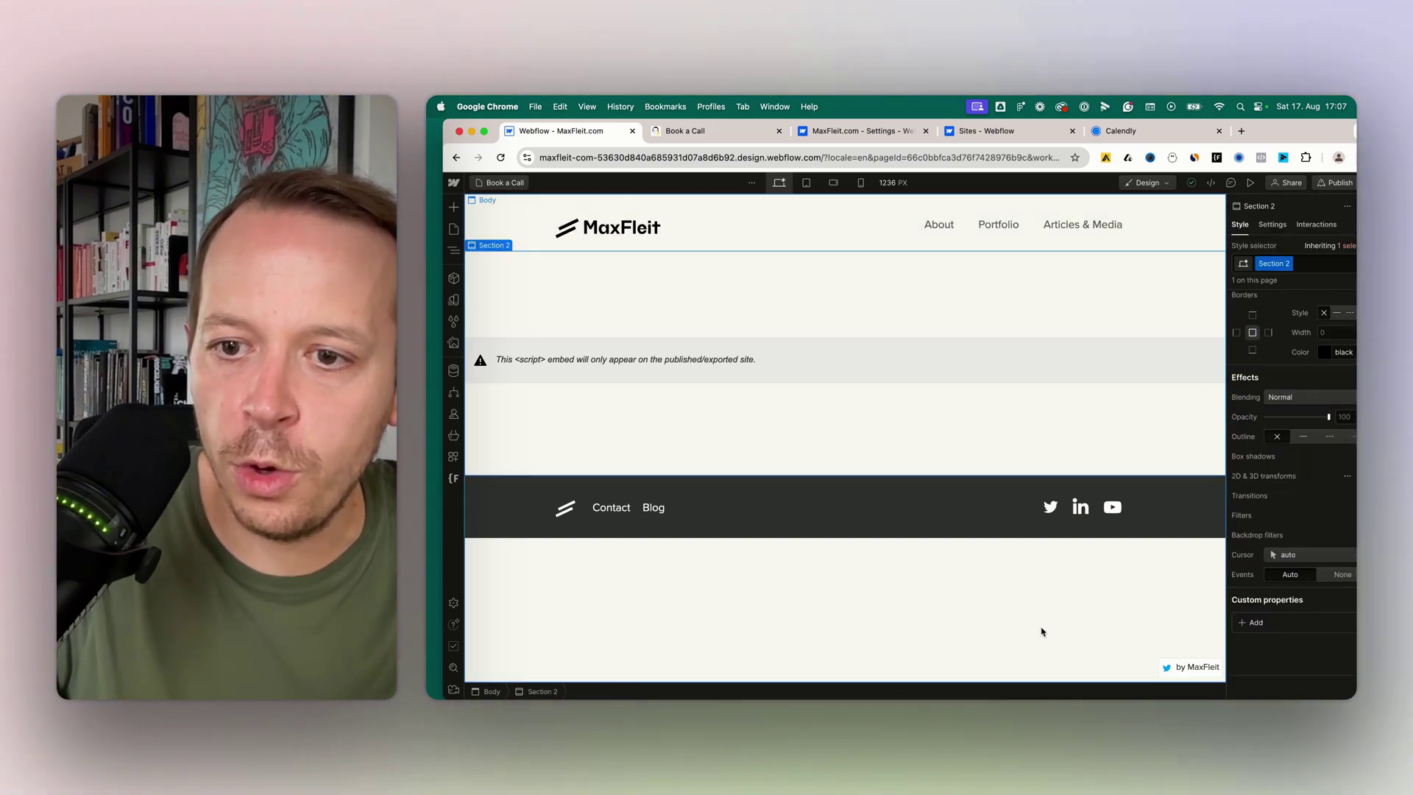
left_click(453, 251)
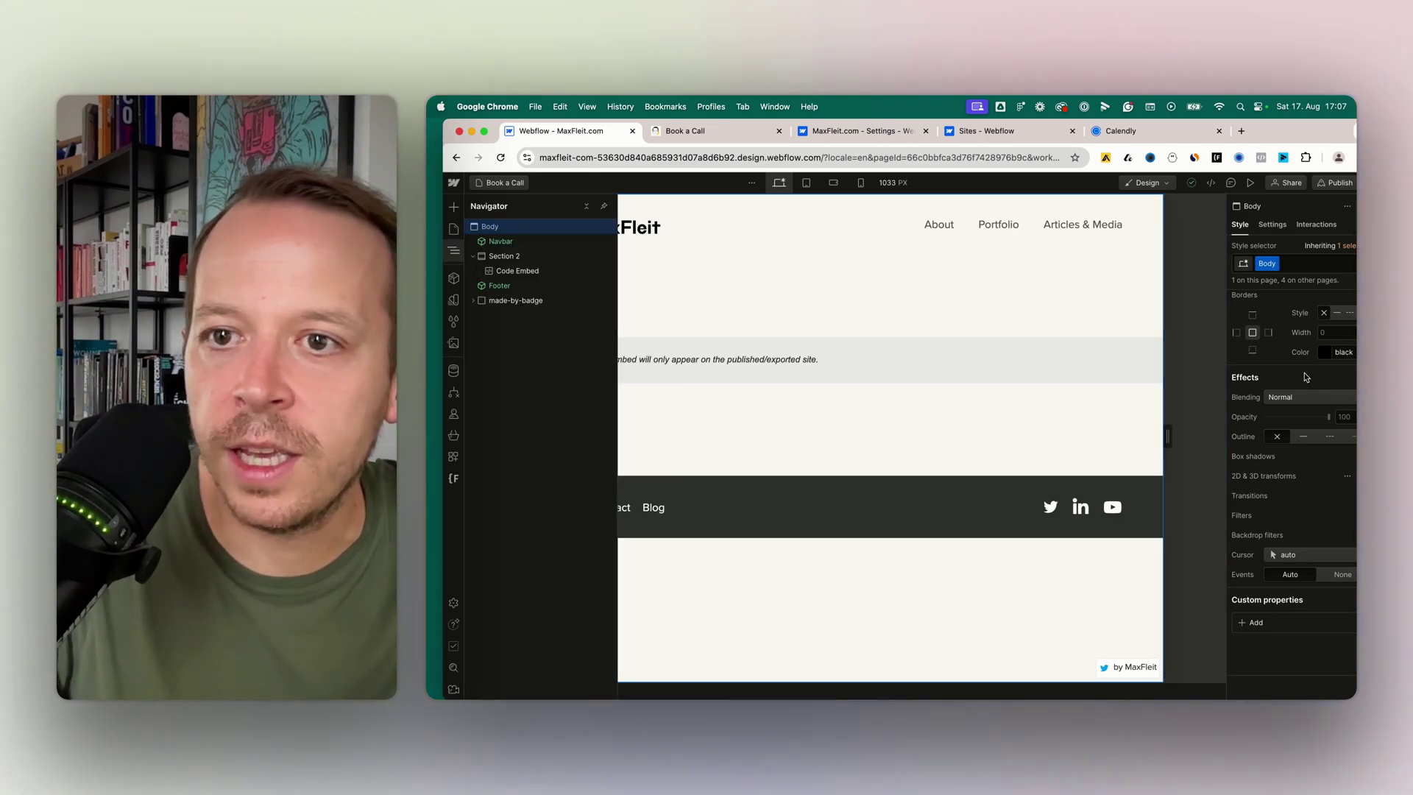
scroll(1303, 375, "up", 3)
left_click(1303, 351)
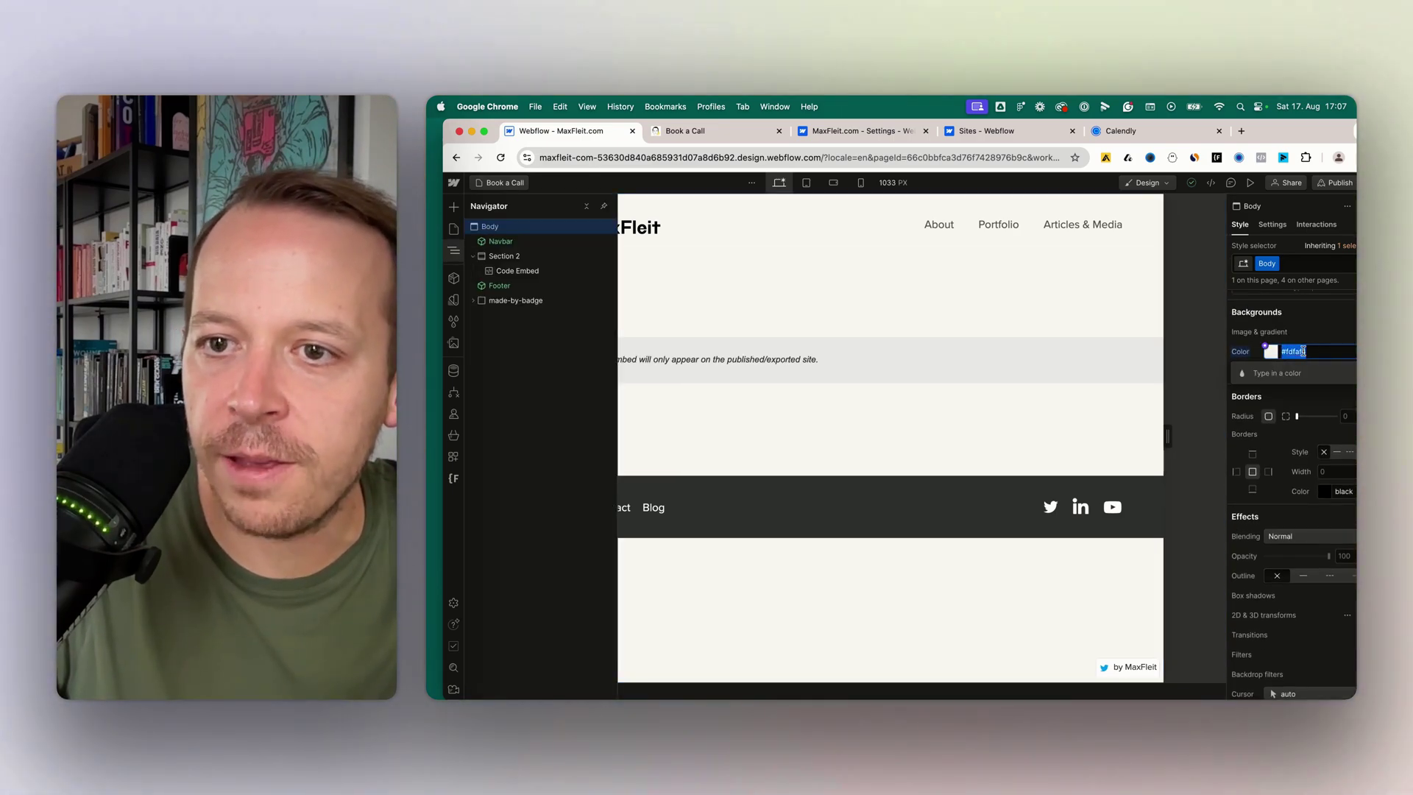
- Enter fdfaf4 as the Calendly embed's background colour
left_click(1120, 130)
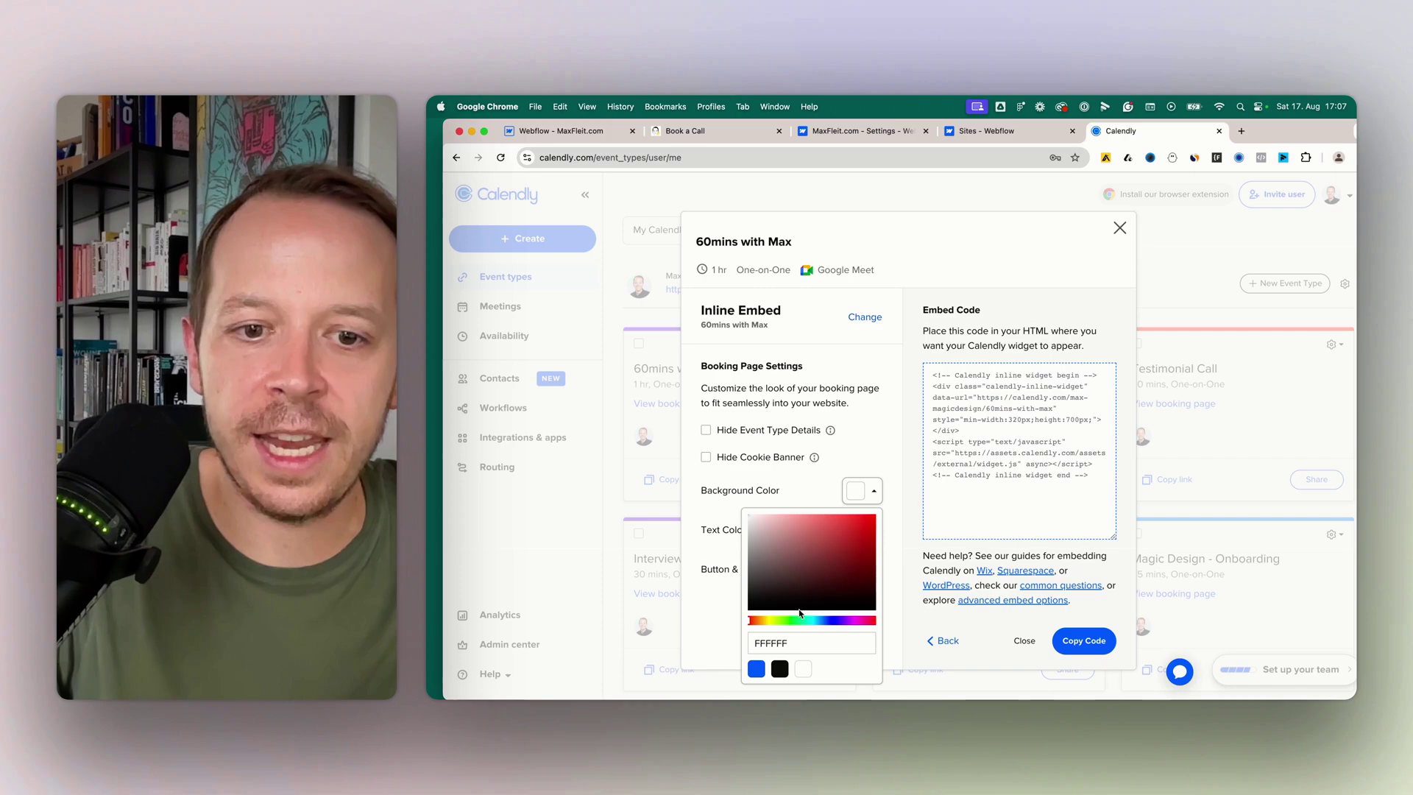
double_click(809, 642)
type("fdfaf4")
left_click(862, 466)
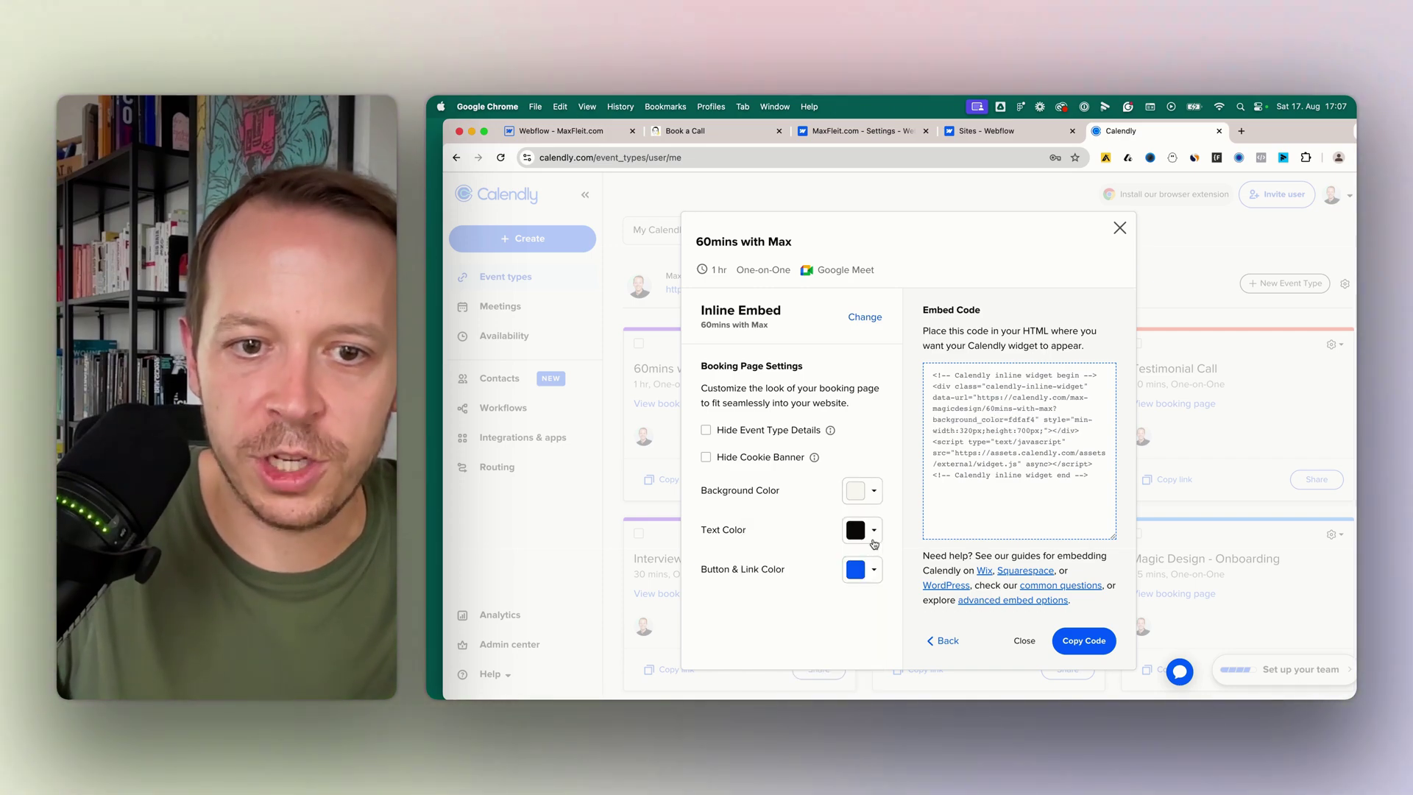
left_click(872, 570)
left_click(562, 130)
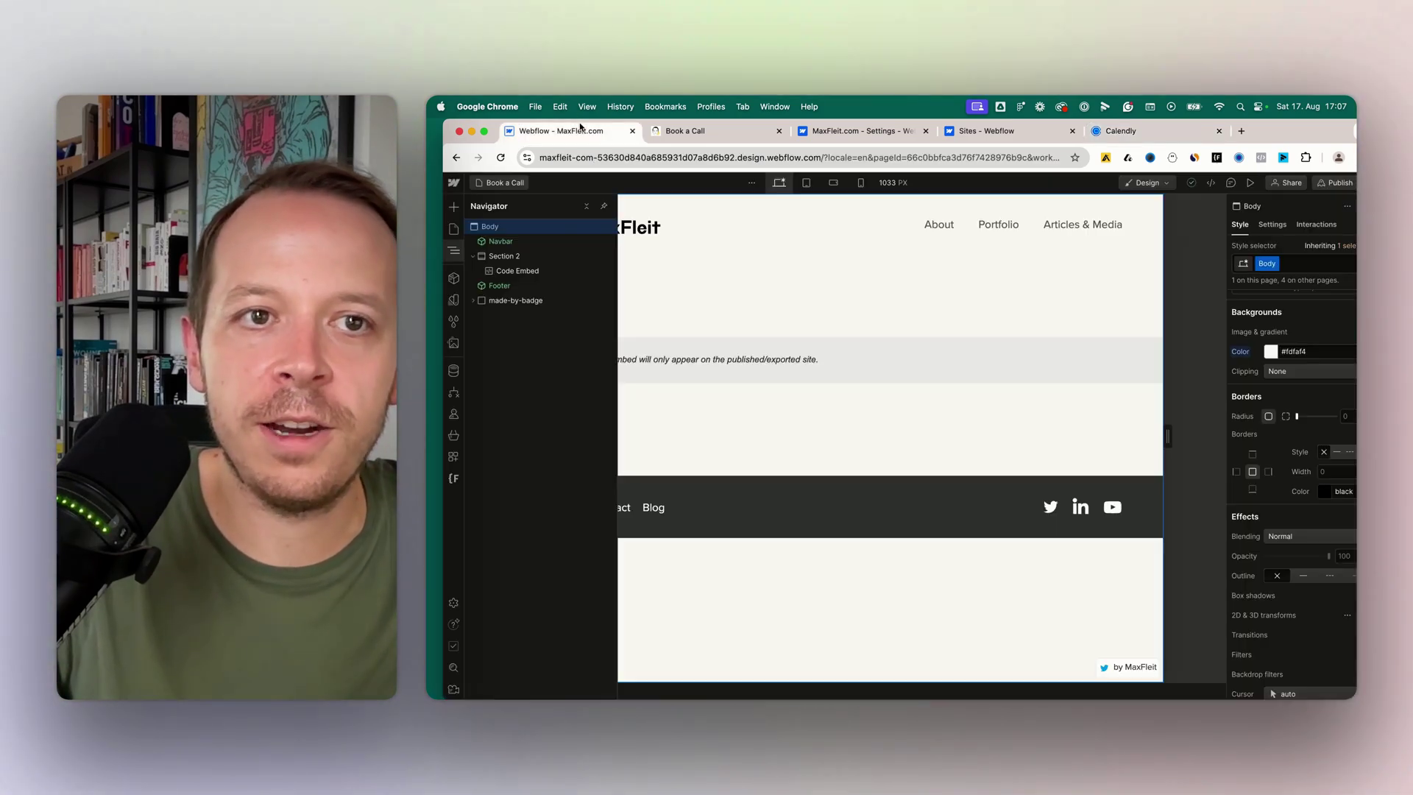
left_click(986, 494)
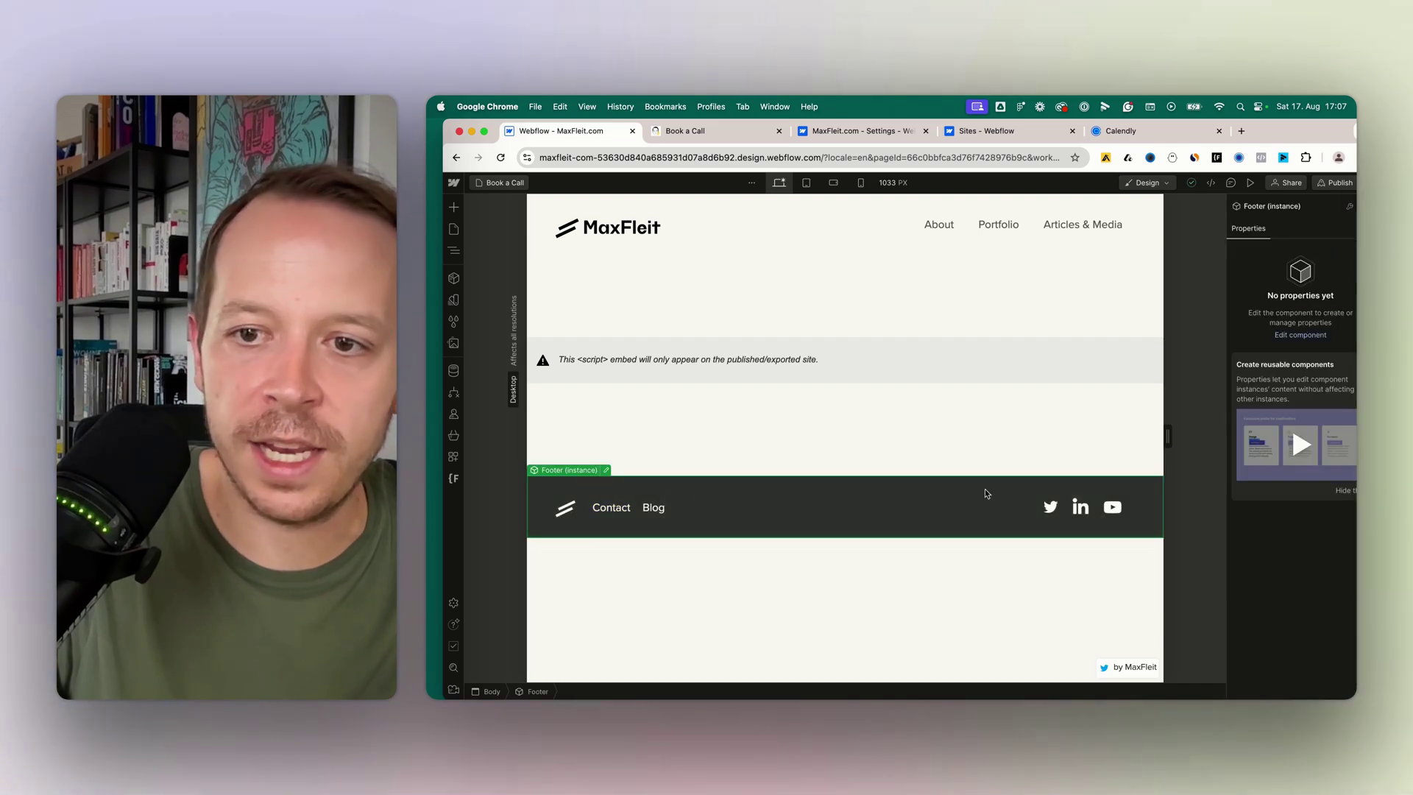
left_click(606, 472)
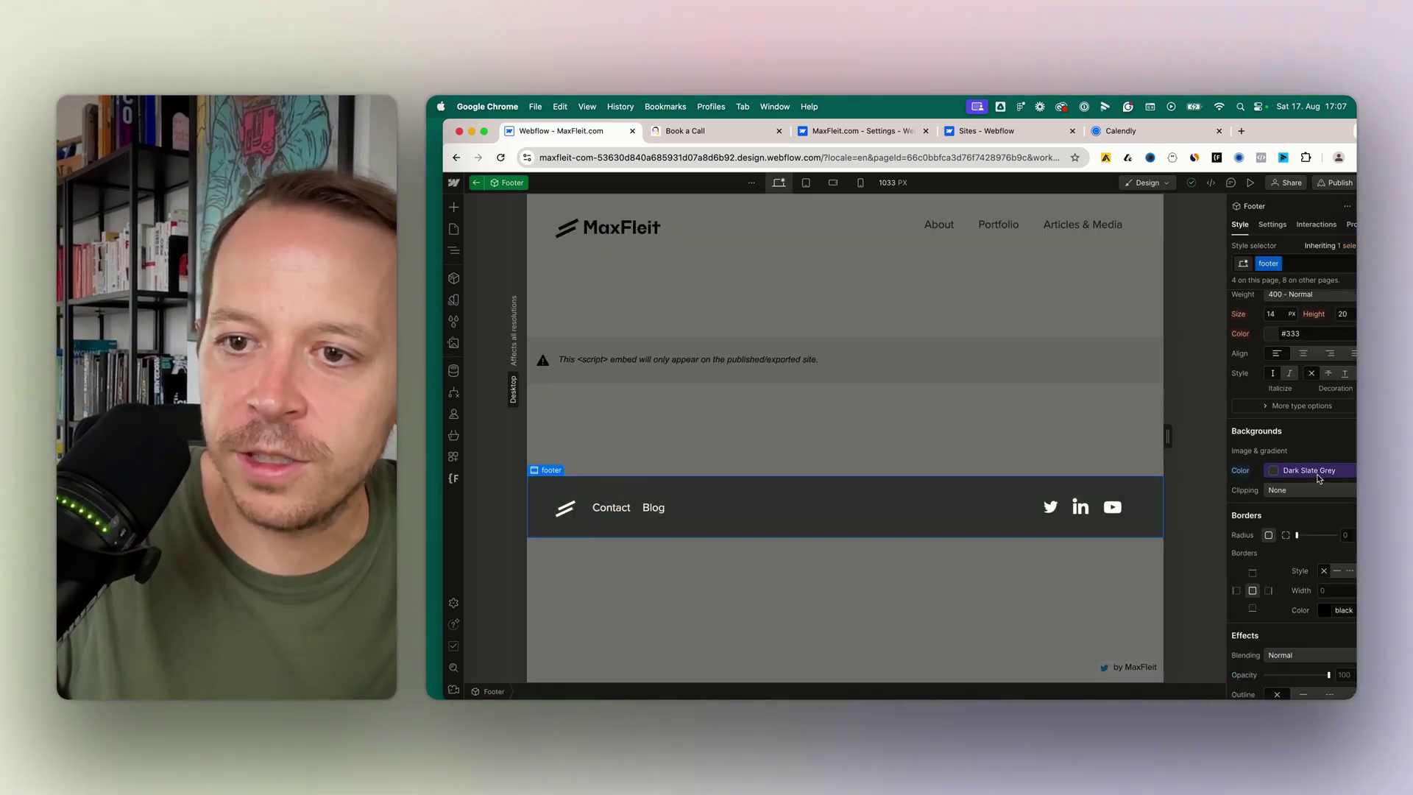
left_click(1318, 477)
left_click(1322, 557)
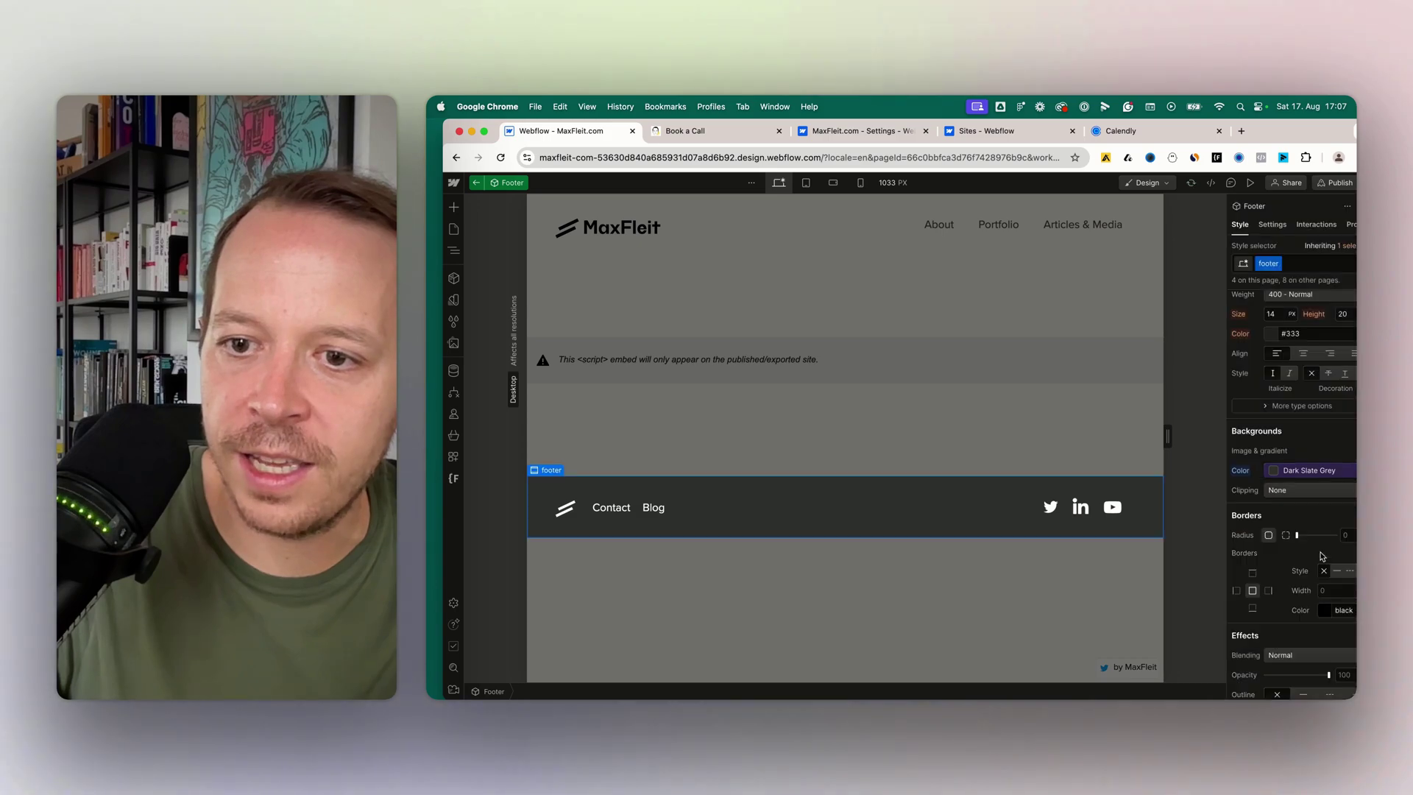
left_click(1295, 471)
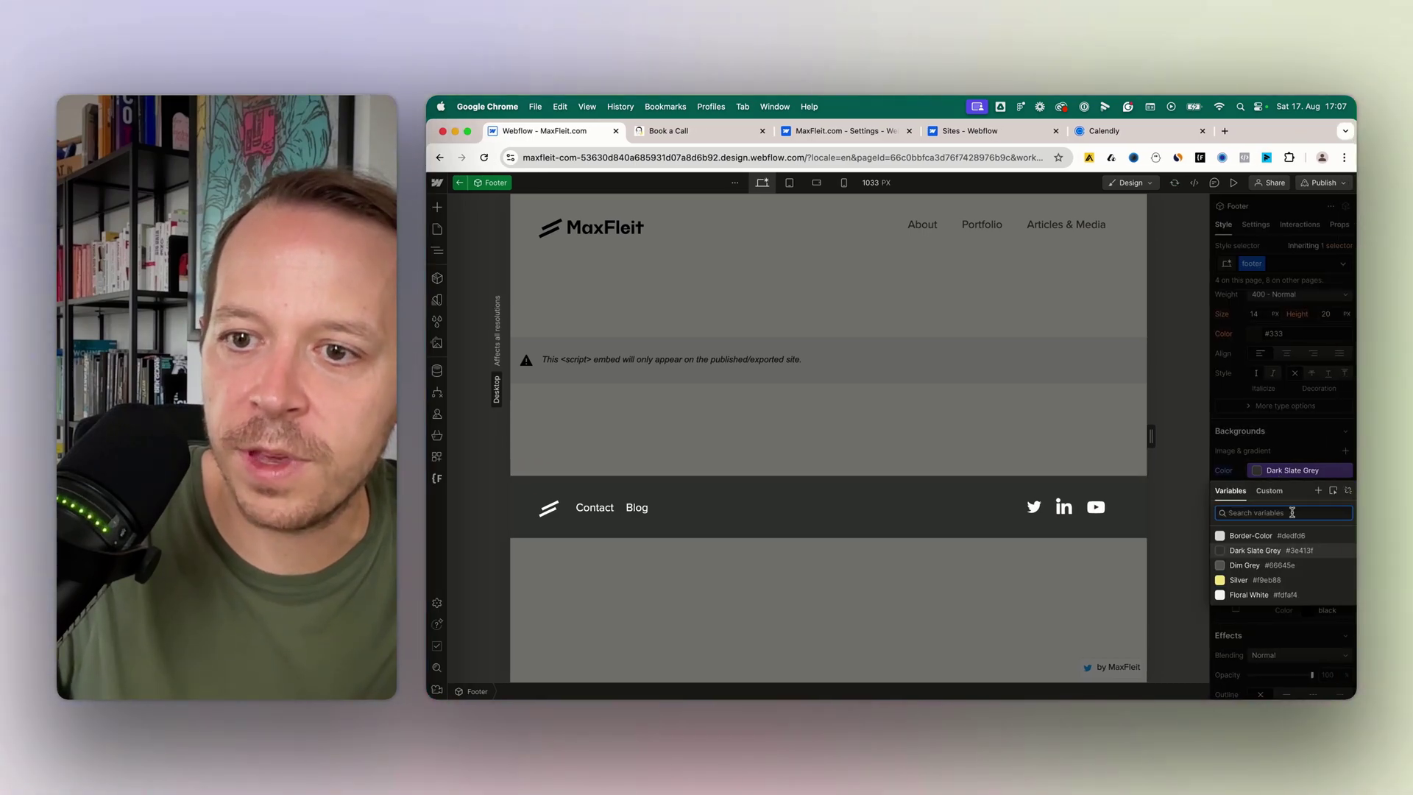
right_click(1341, 552)
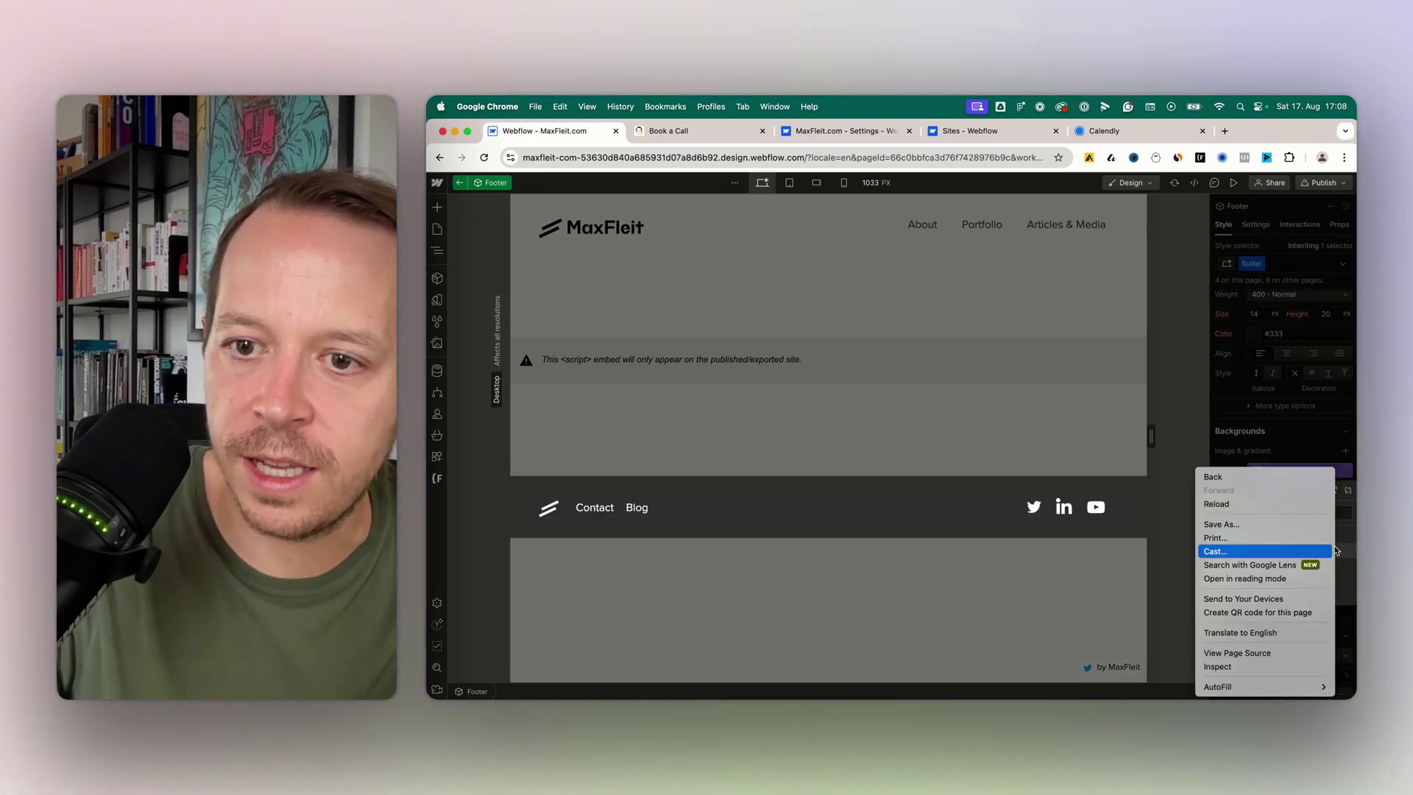
key("Escape")
left_click(1300, 553)
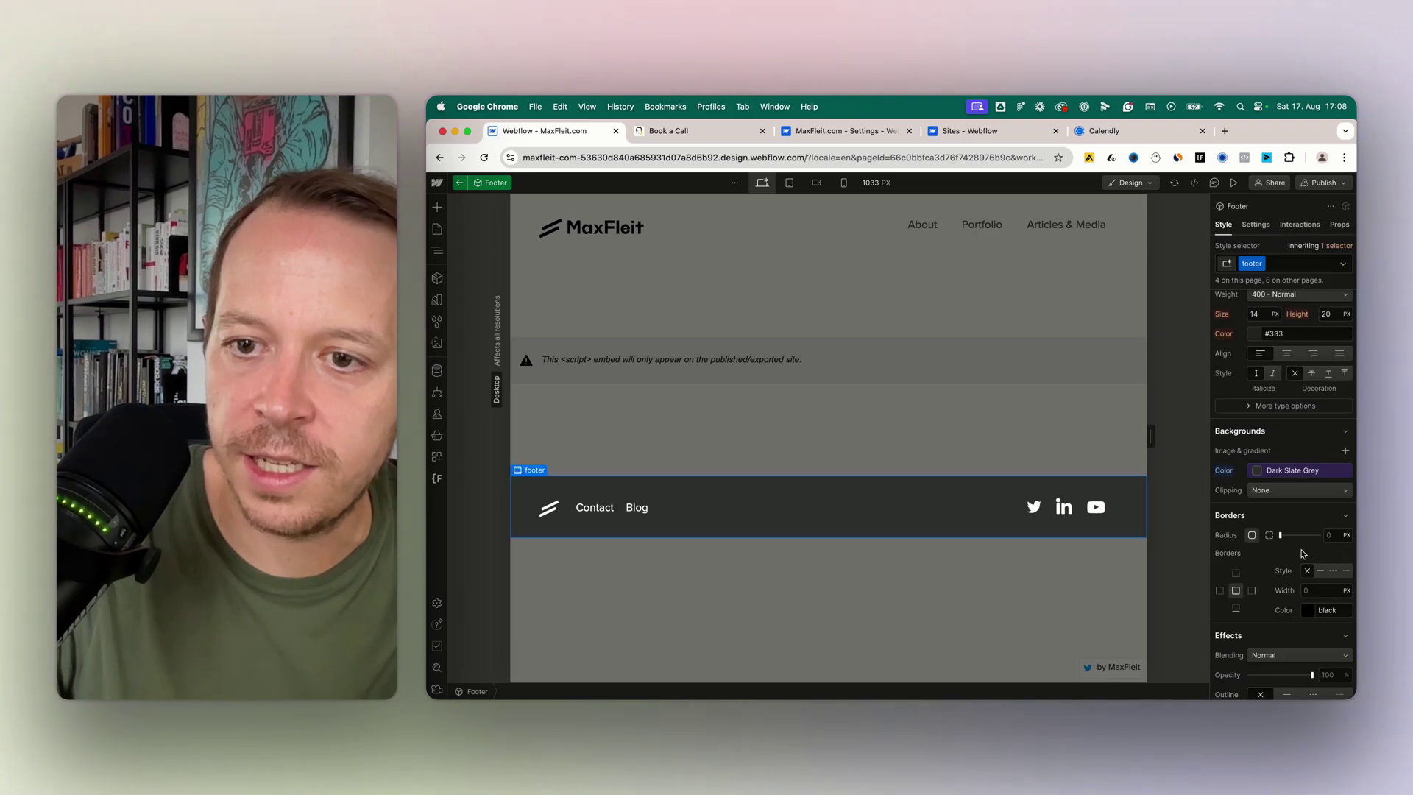
left_click(1276, 470)
left_click(1326, 471)
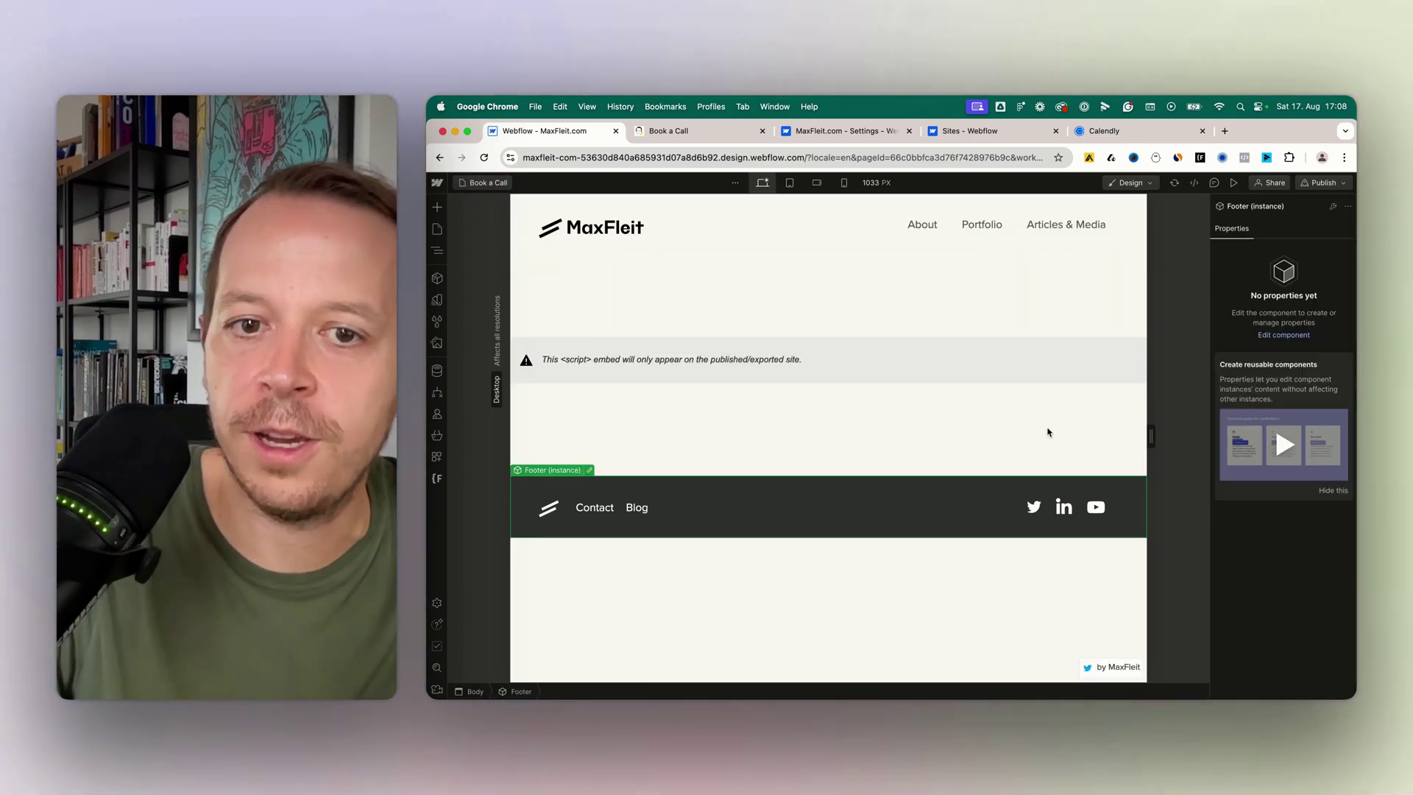
- Paste #3e413f as the Button & Link colour and copy the updated embed code
left_click(844, 570)
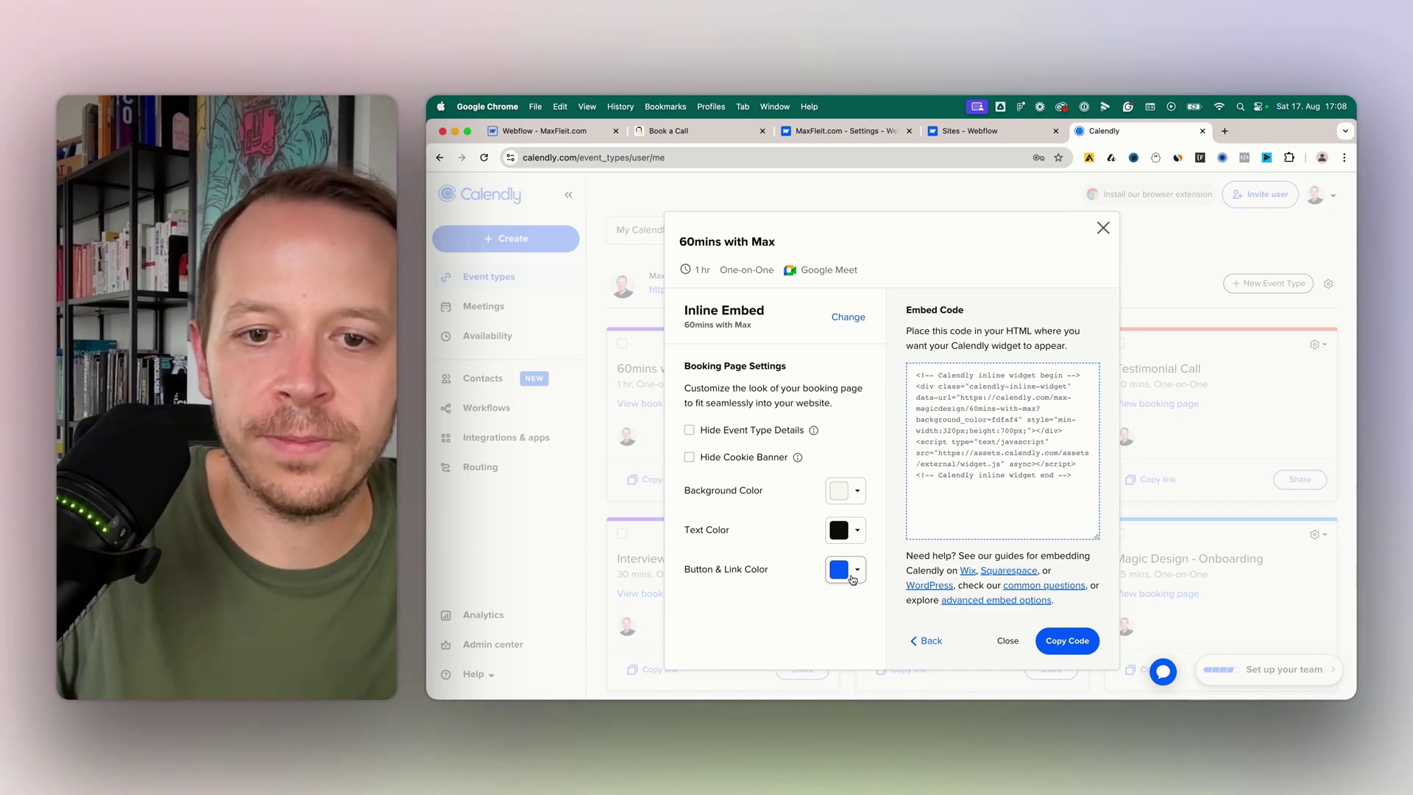
scroll(782, 581, "down", 2)
left_click(772, 670)
type("#3e413f")
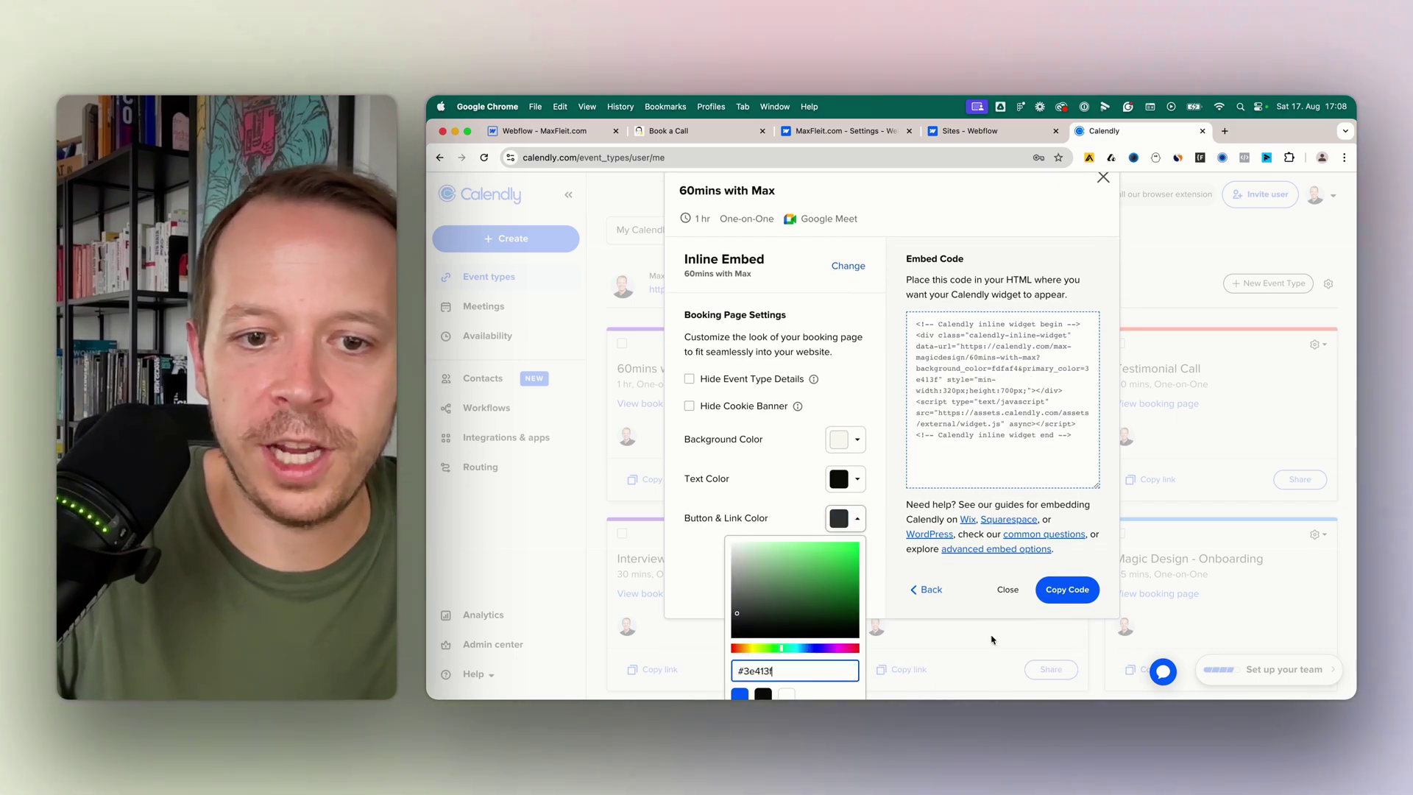
left_click(1061, 589)
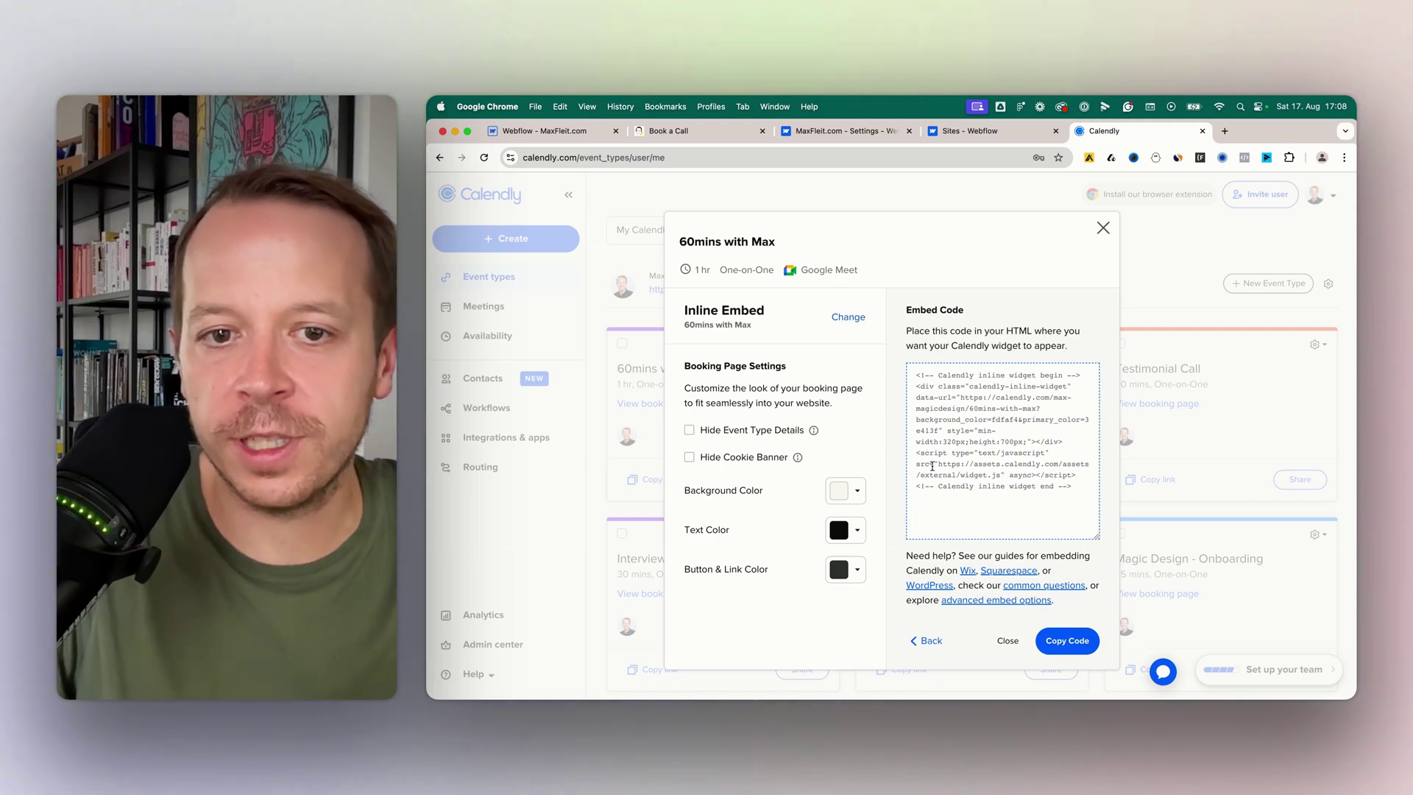
- Replace the Calendly code embed with the updated code and publish to the staging domain
left_click(548, 131)
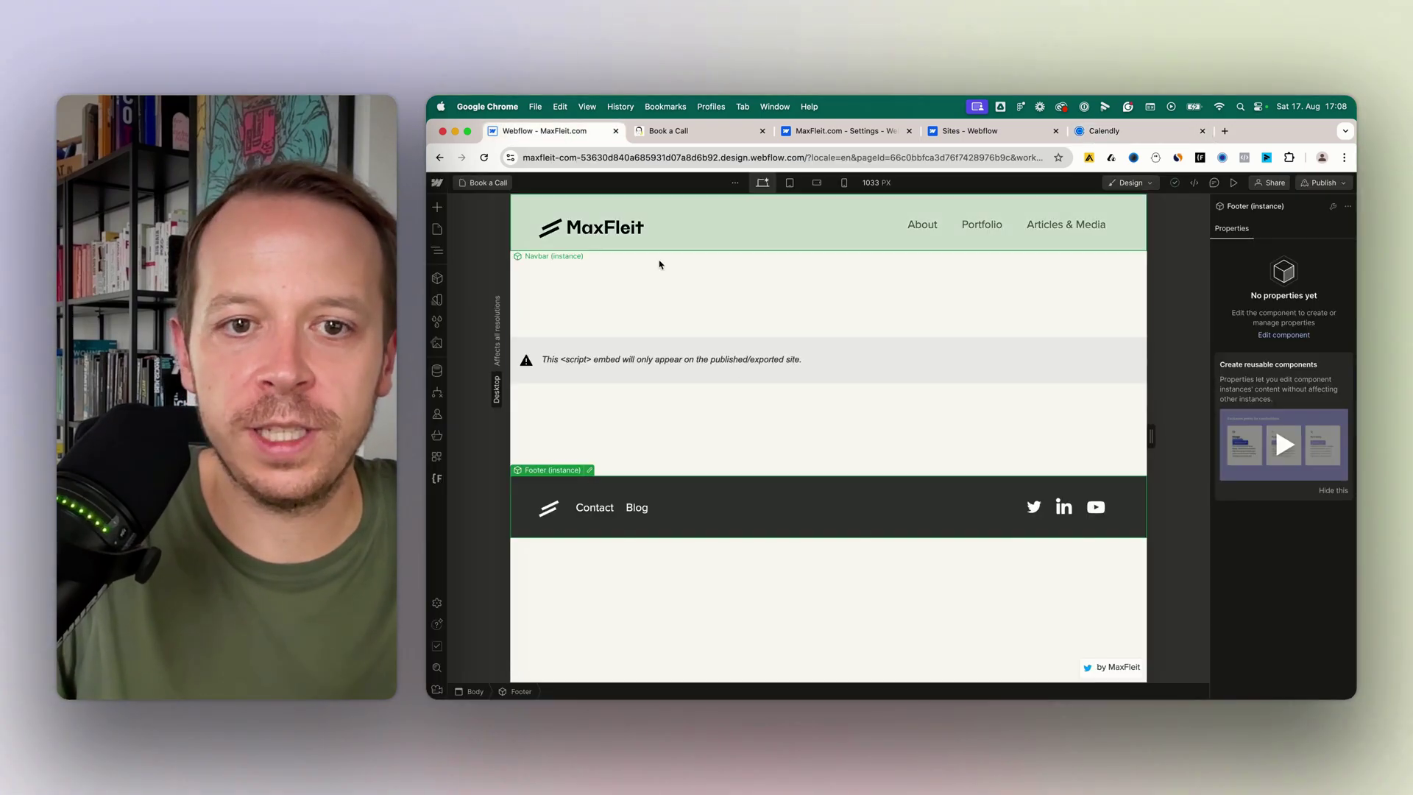
left_click(692, 360)
double_click(705, 381)
key("ctrl+a")
key("ctrl+v")
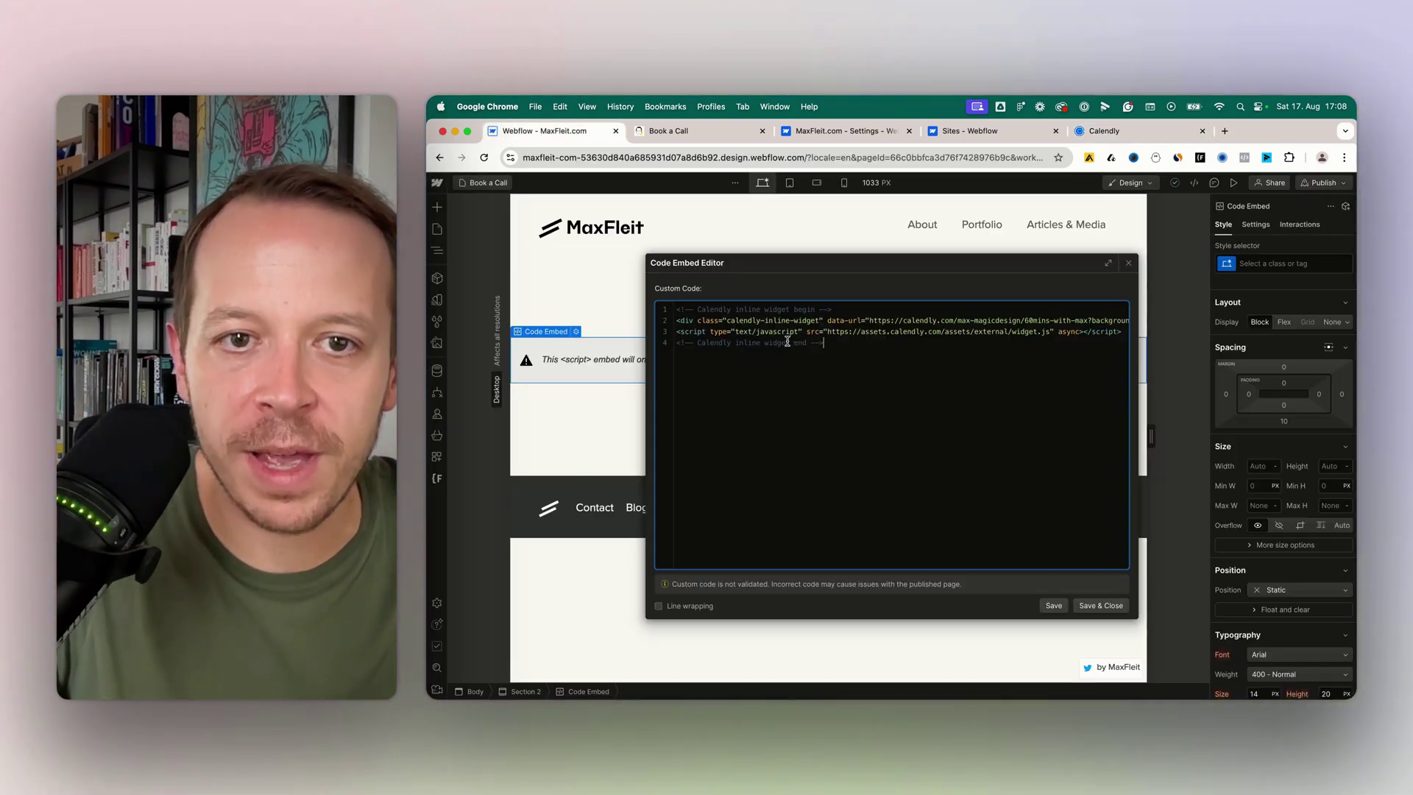
left_click(1100, 605)
left_click(1323, 182)
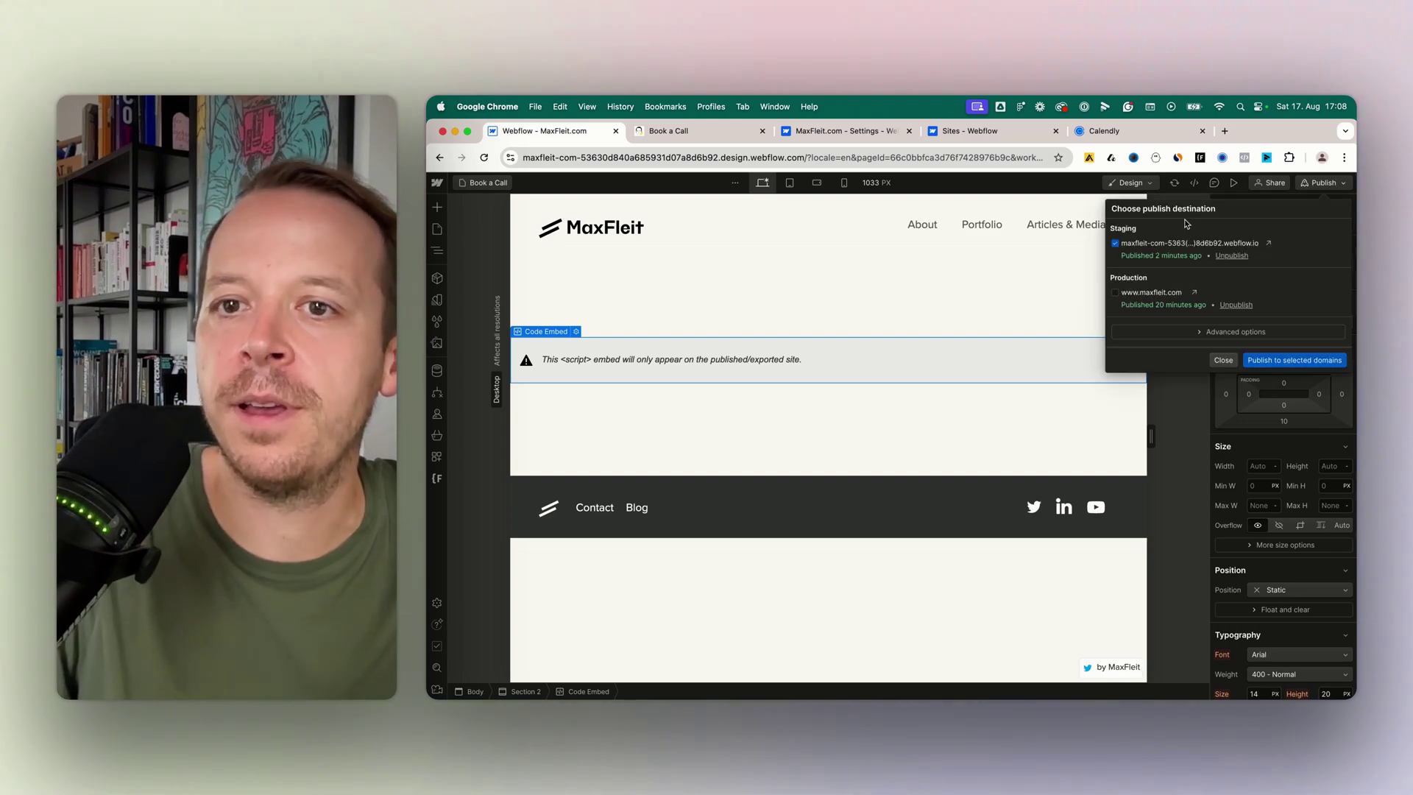
left_click(1268, 360)
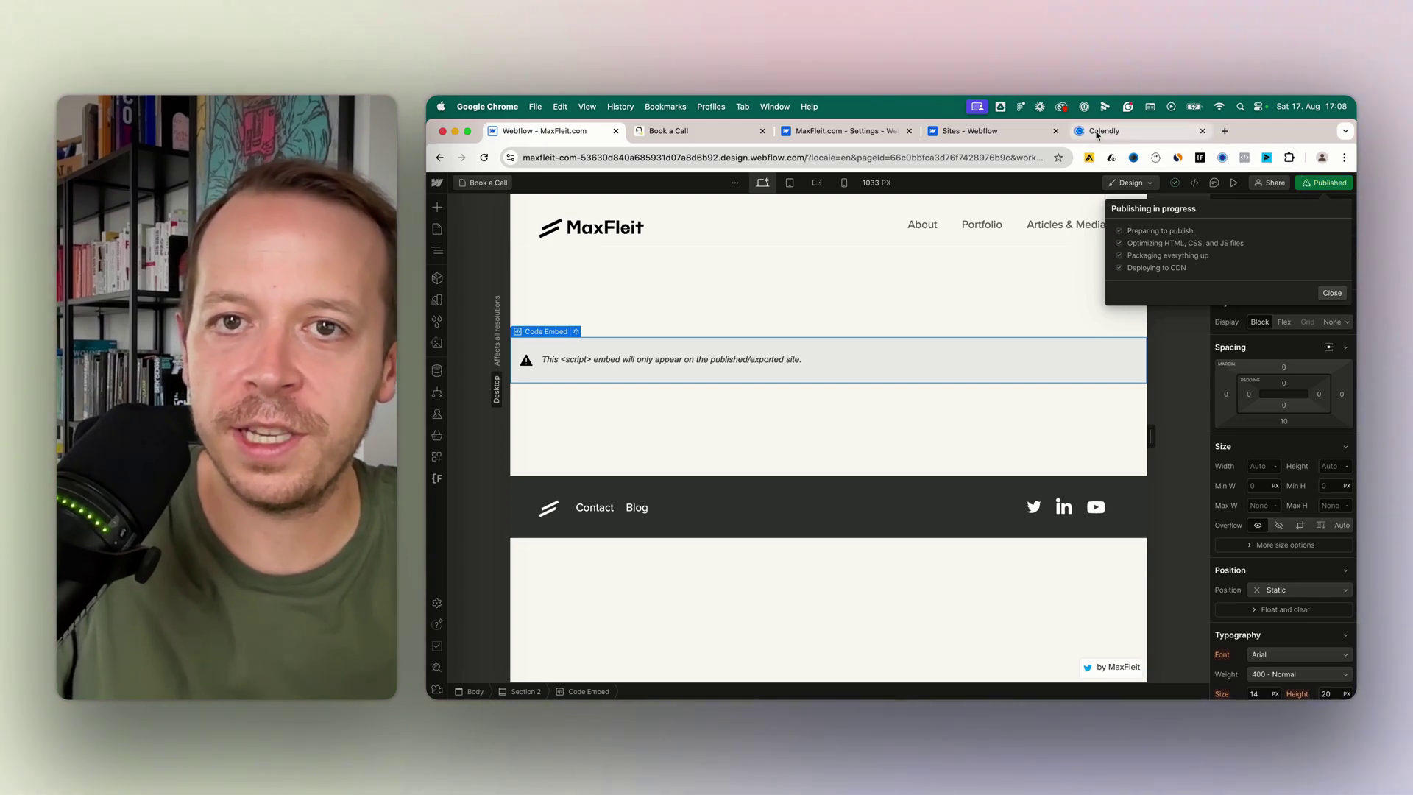
- Reload the live Book a Call page and select 22 August in Calendly to reveal its 19:00 slot
left_click(684, 131)
left_click(483, 158)
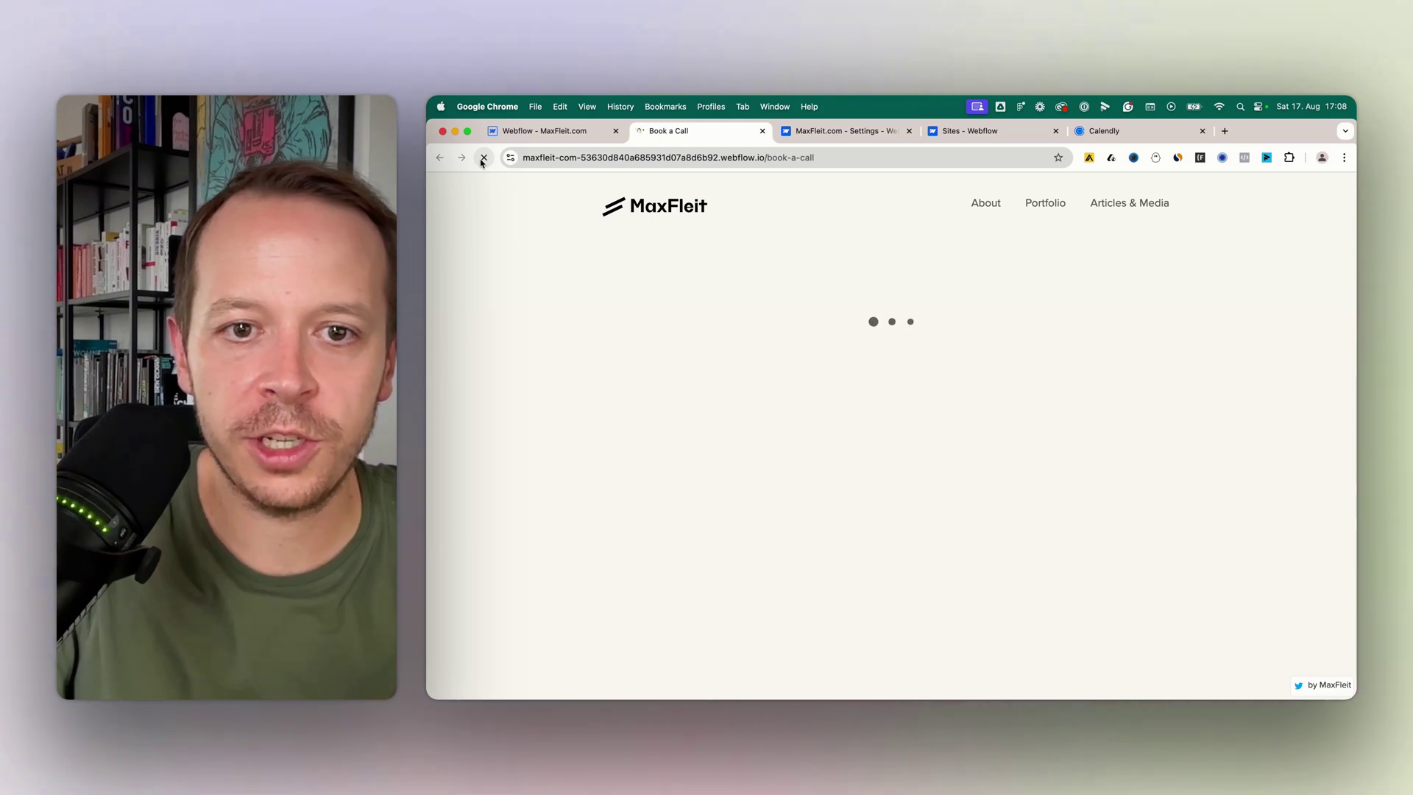
scroll(861, 342, "down", 3)
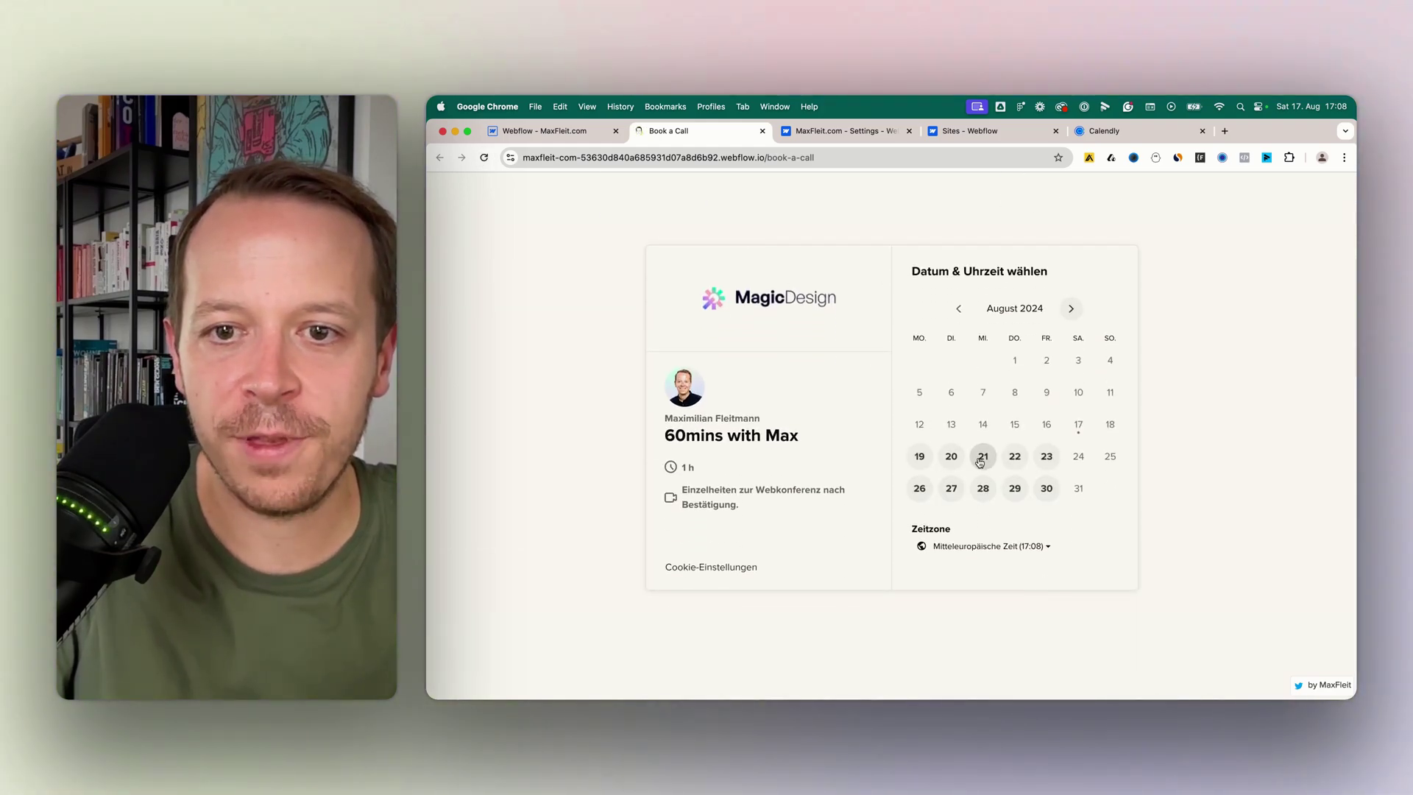
left_click(1015, 458)
scroll(869, 363, "down", 1)
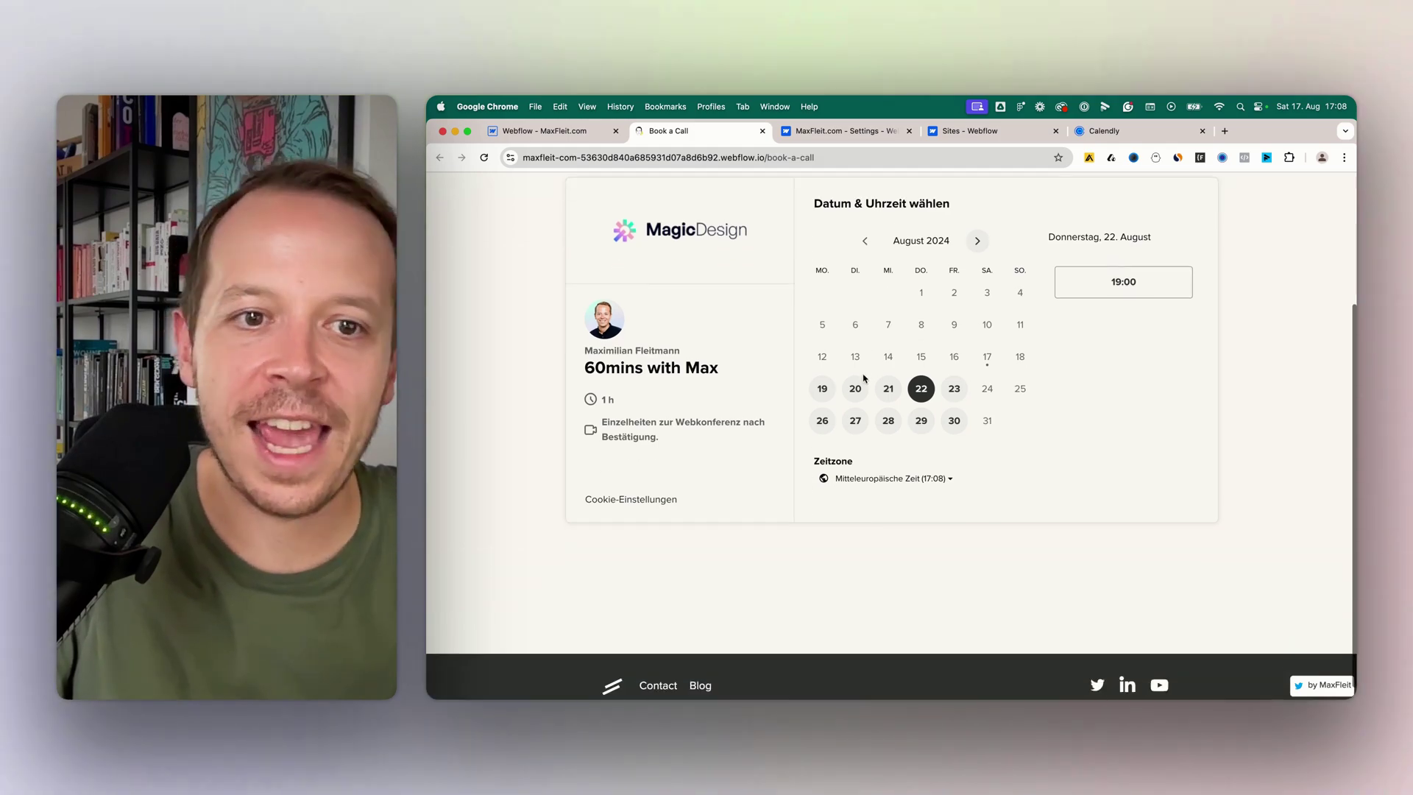
scroll(858, 368, "up", 3)
- Open the Calendly embed code and find its size settings, checking the live page for comparison
left_click(574, 132)
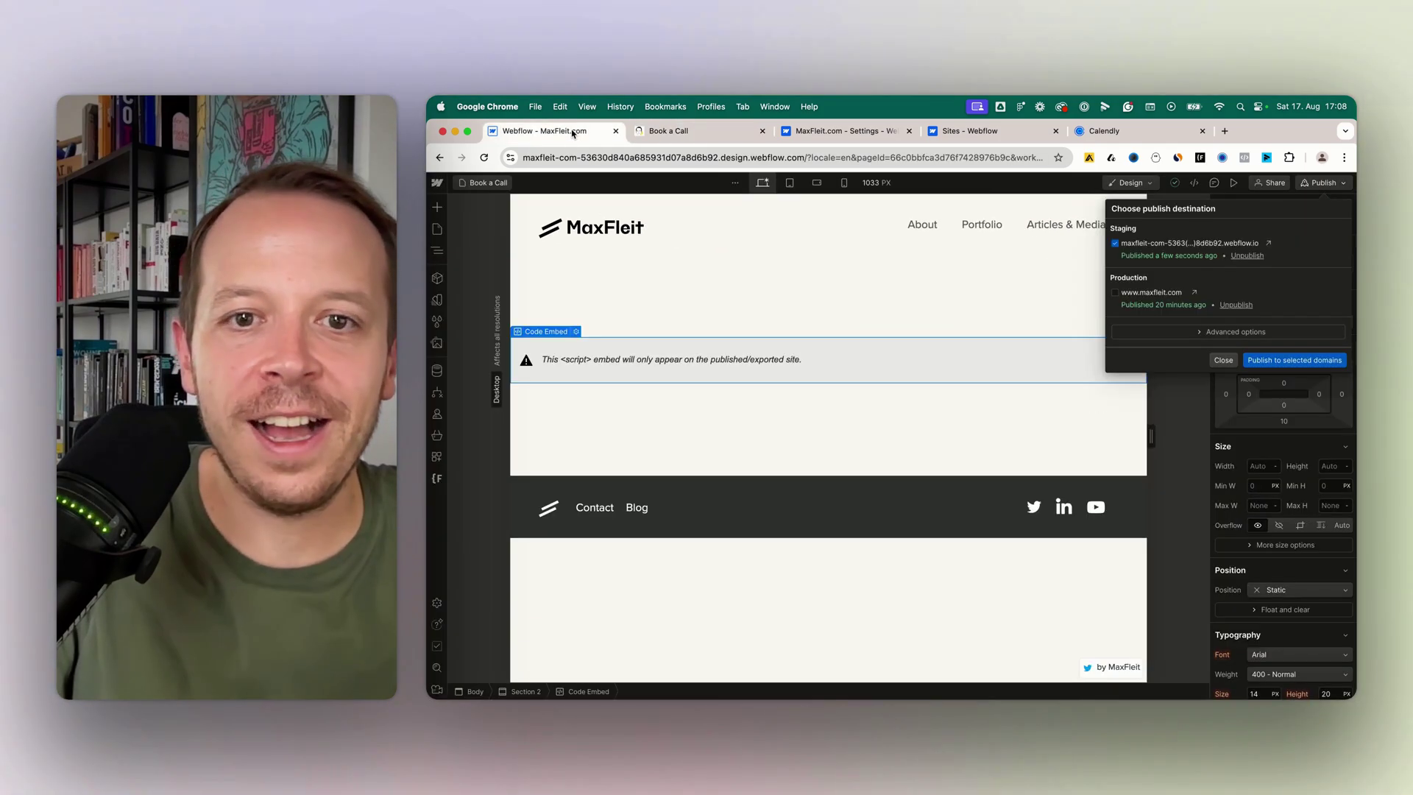
left_click(577, 358)
left_click(576, 332)
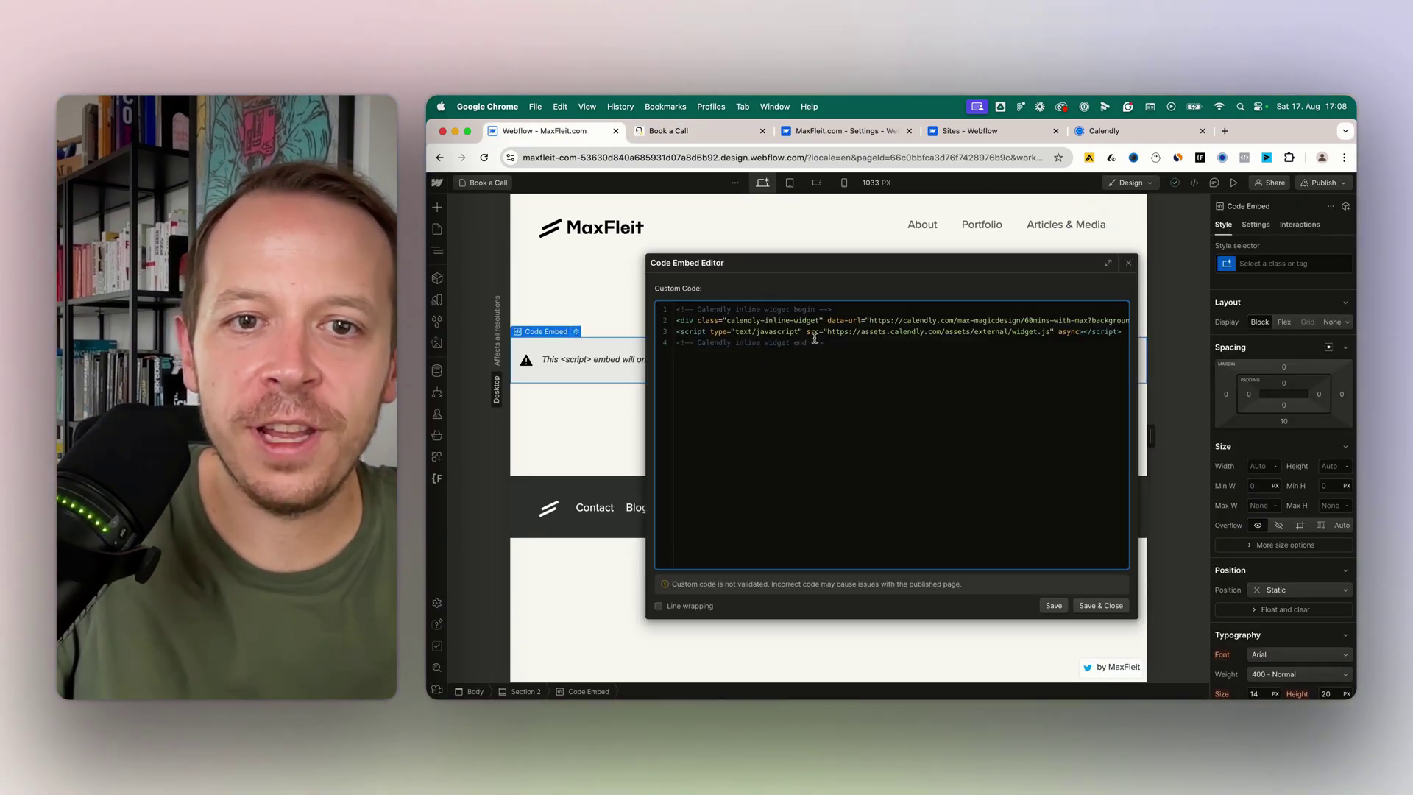
scroll(818, 338, "right", 5)
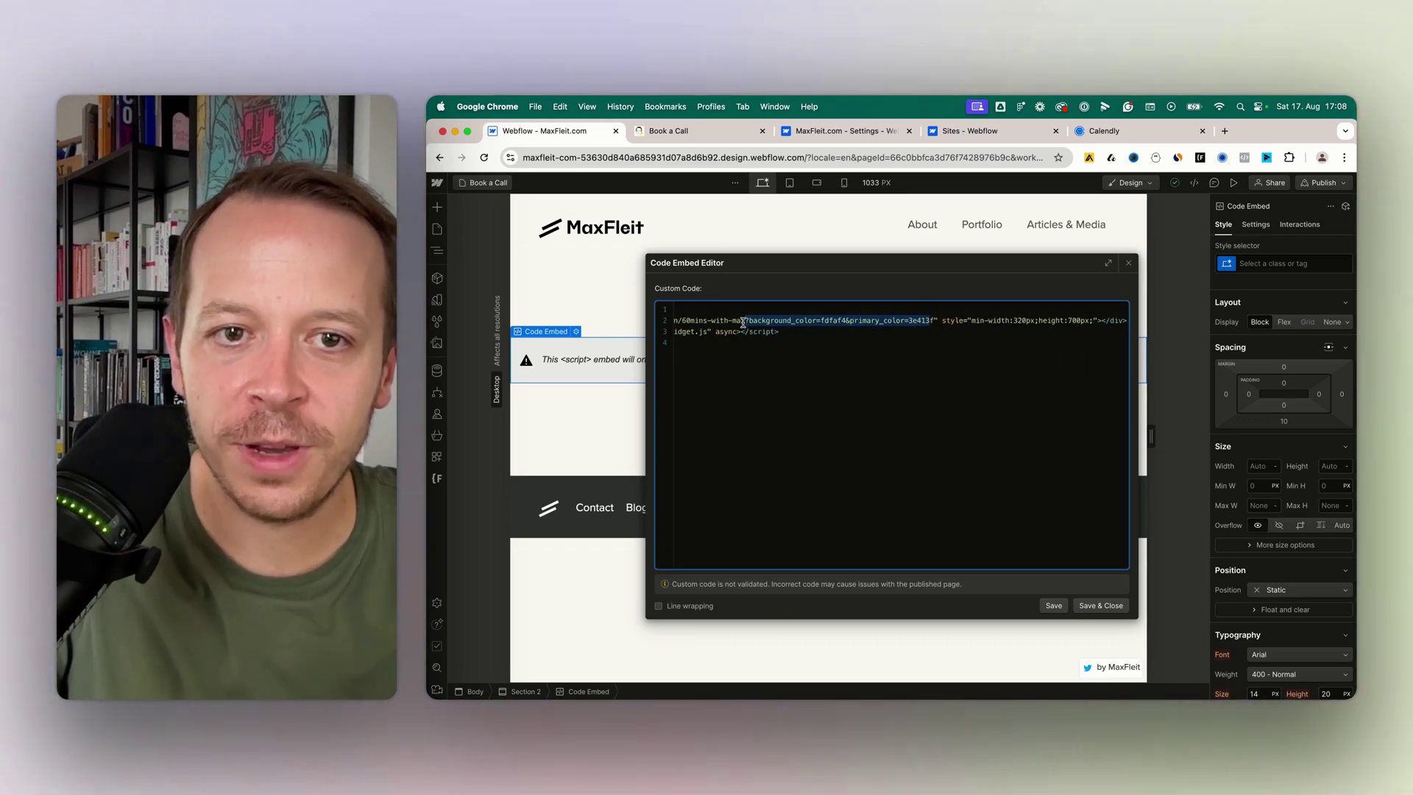
left_click(1060, 321)
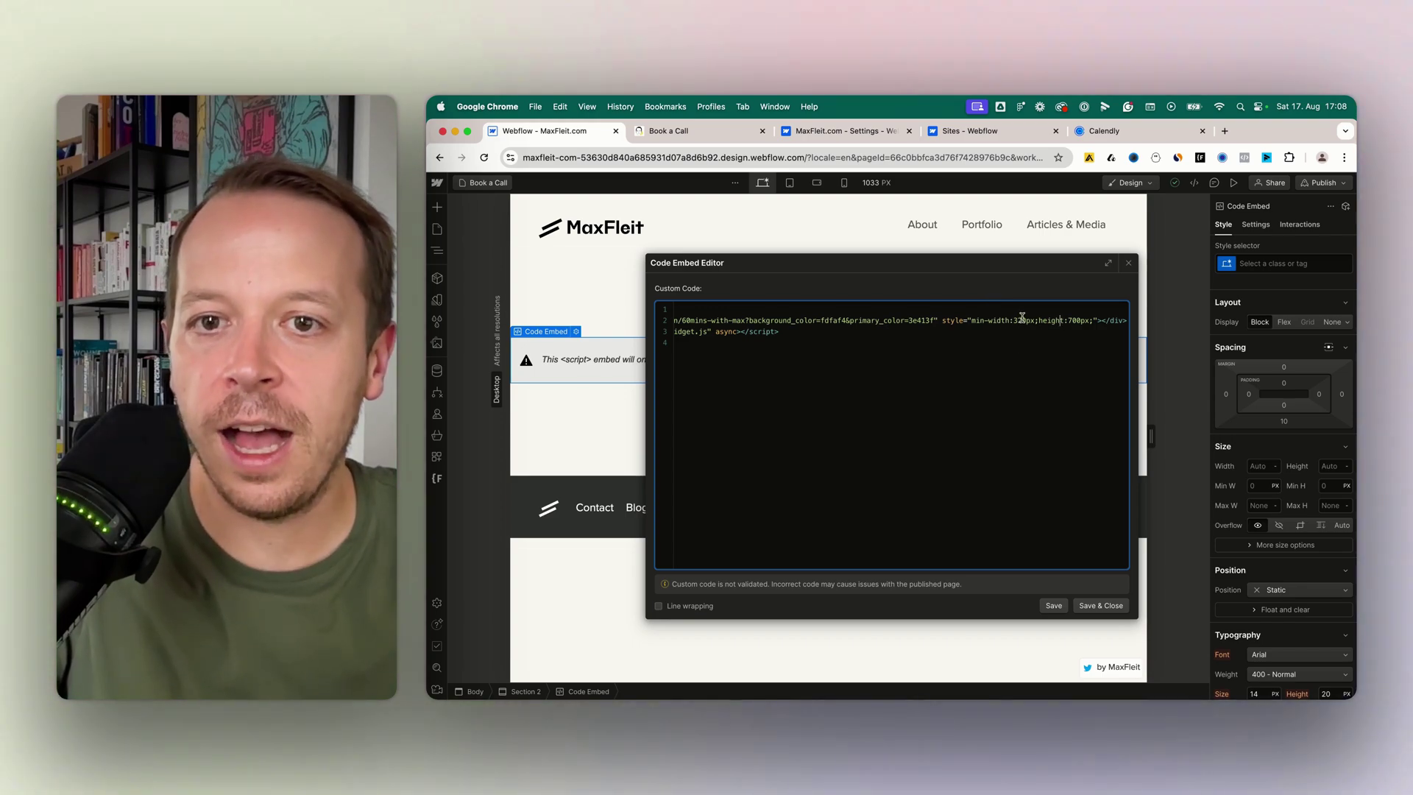
scroll(1013, 318, "left", 1)
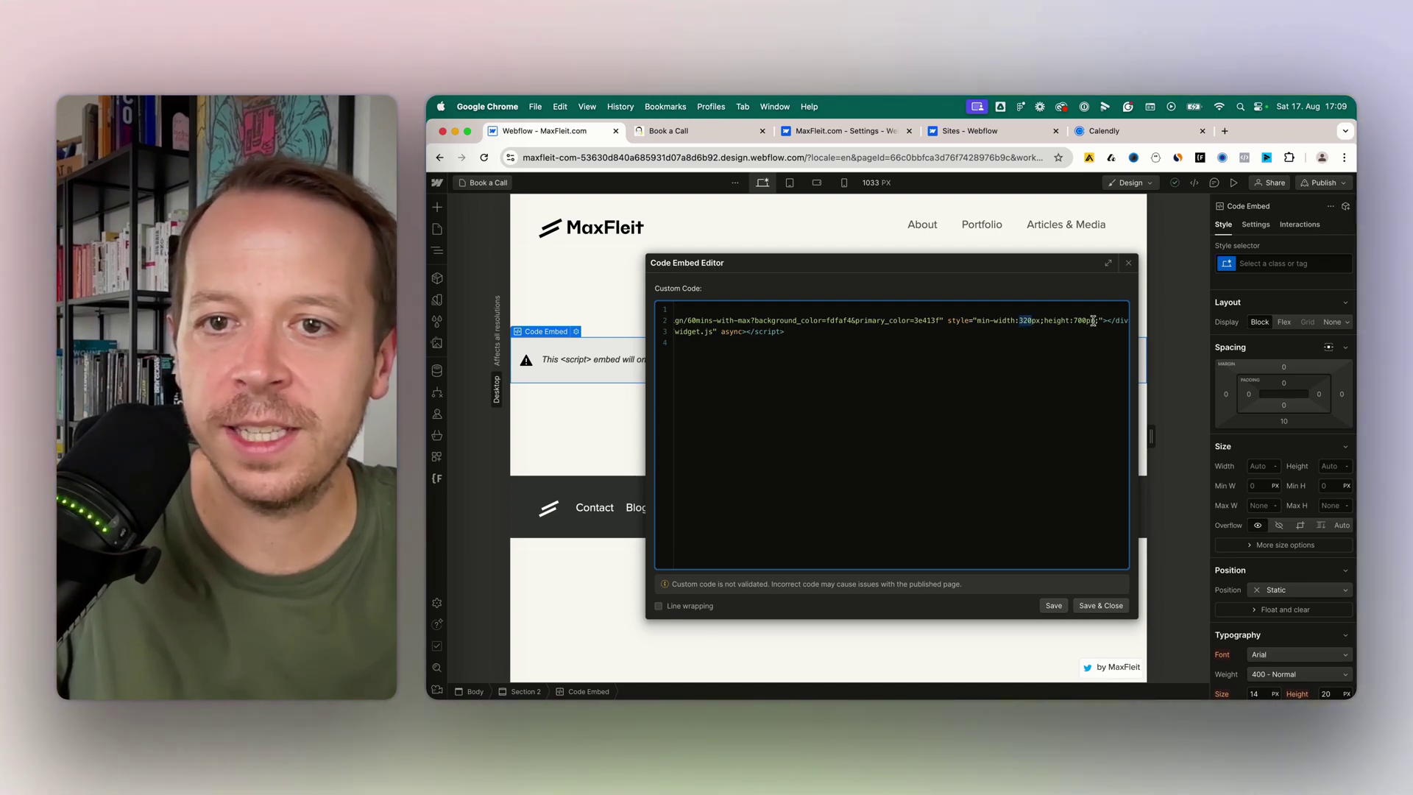
left_click(668, 131)
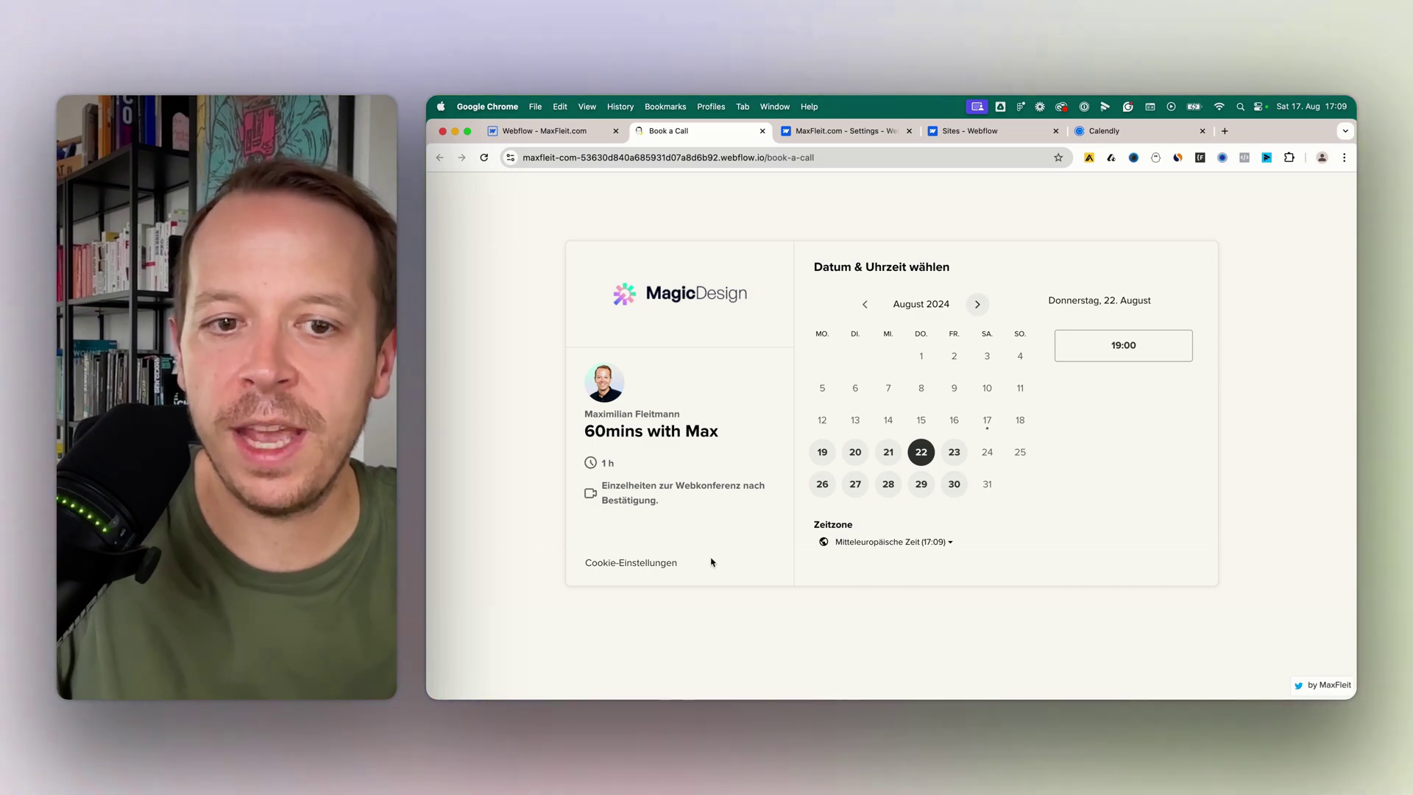
left_click(542, 133)
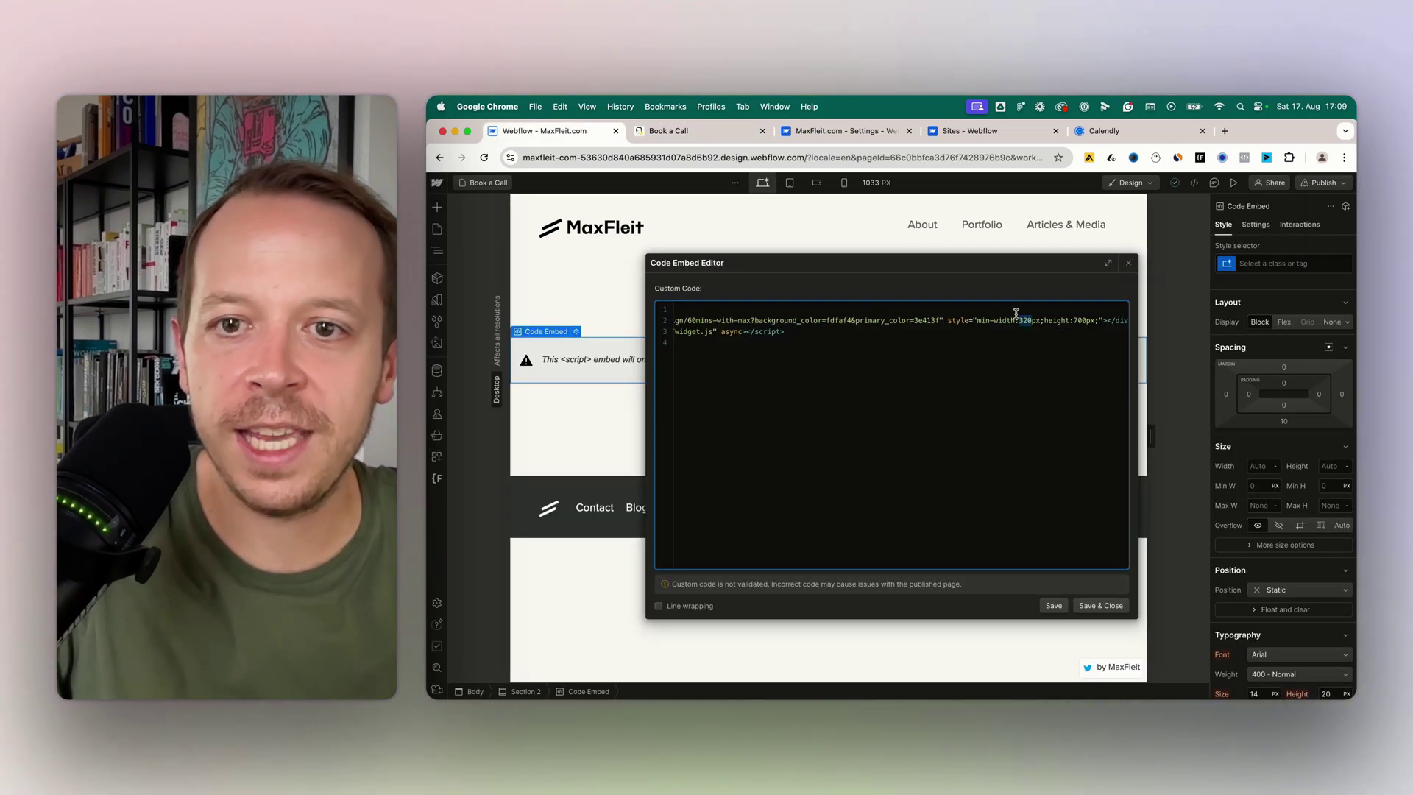
- Change the embed height from 700px to 900px and min-width from 320px to 400px
left_click(1073, 319)
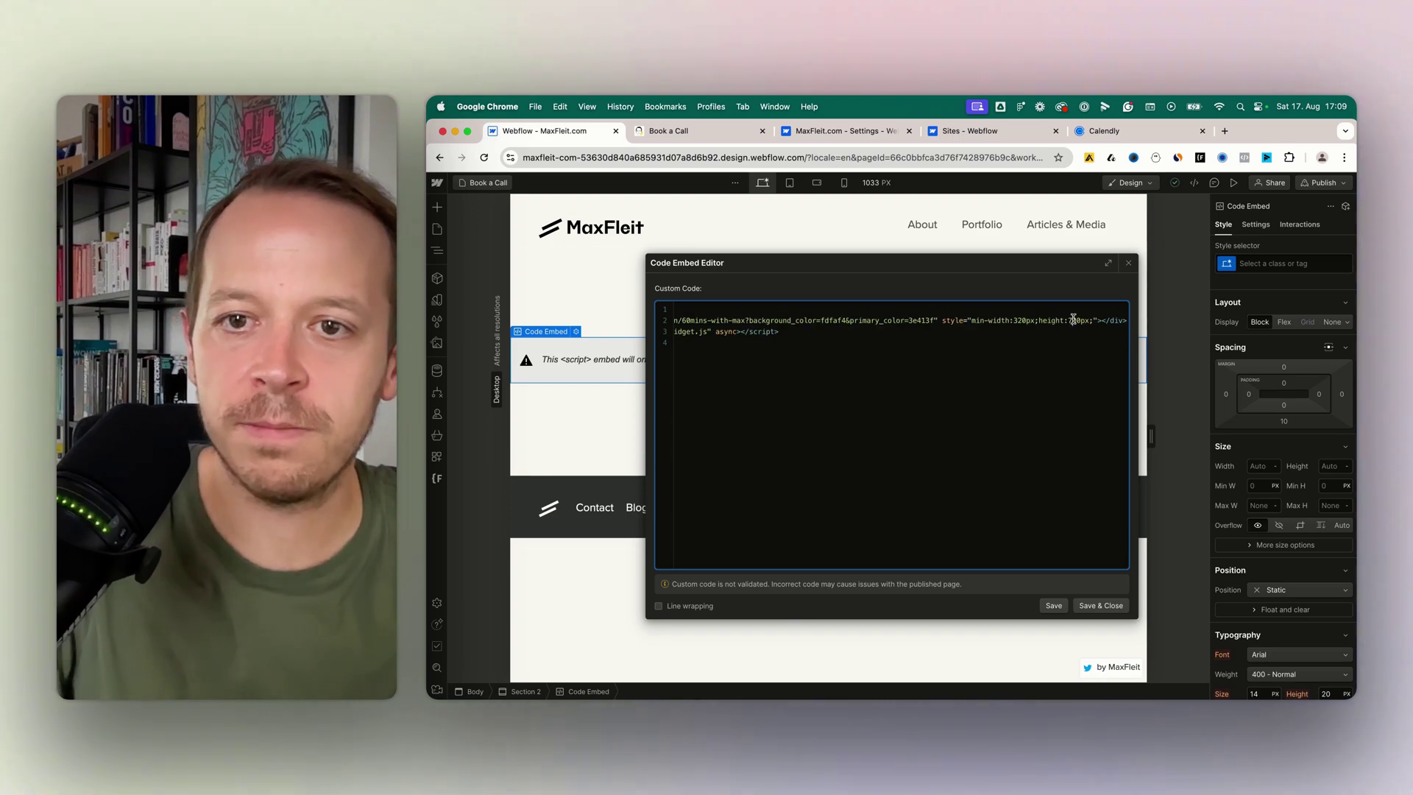
key("BackSpace")
type("9")
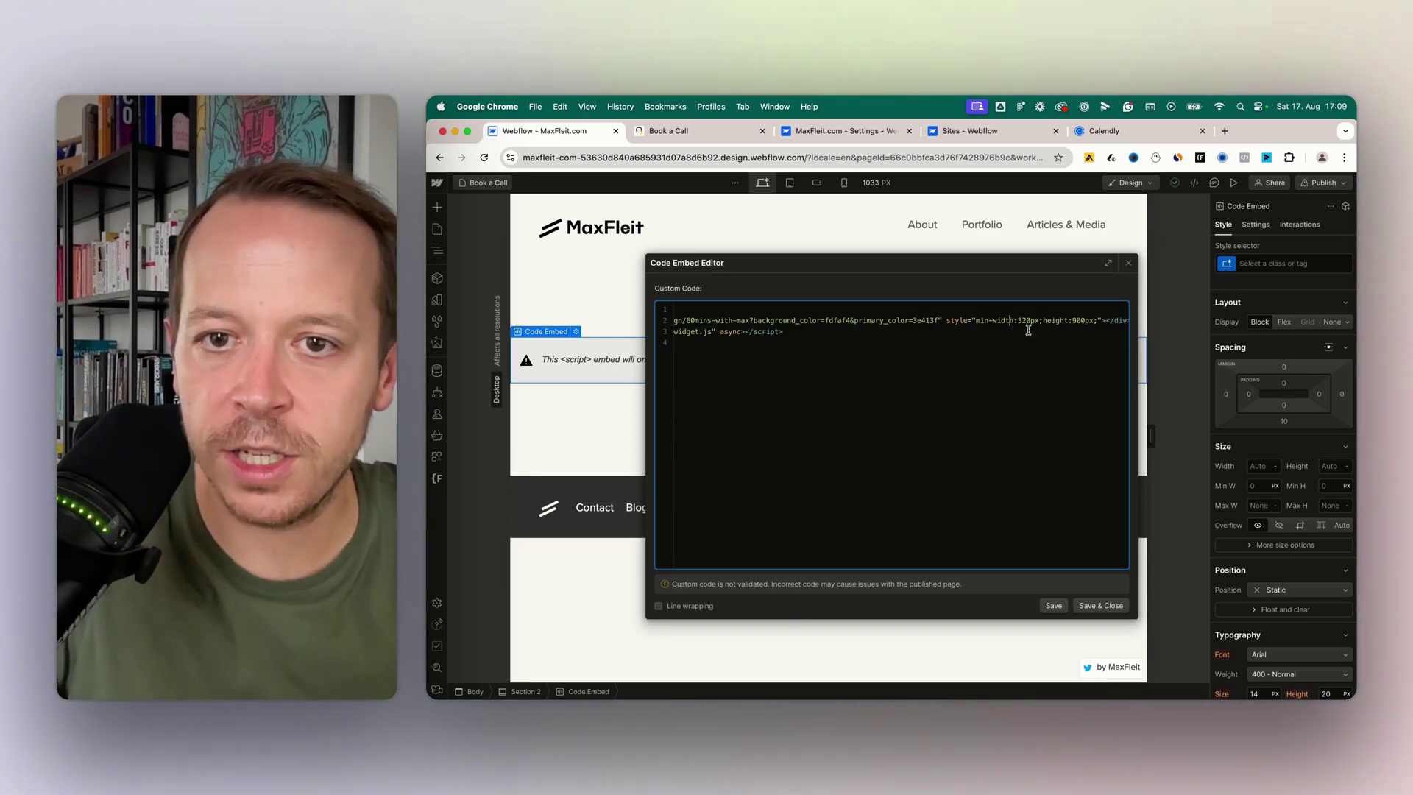
left_click(1115, 322)
left_click_drag(1018, 320, 780, 332)
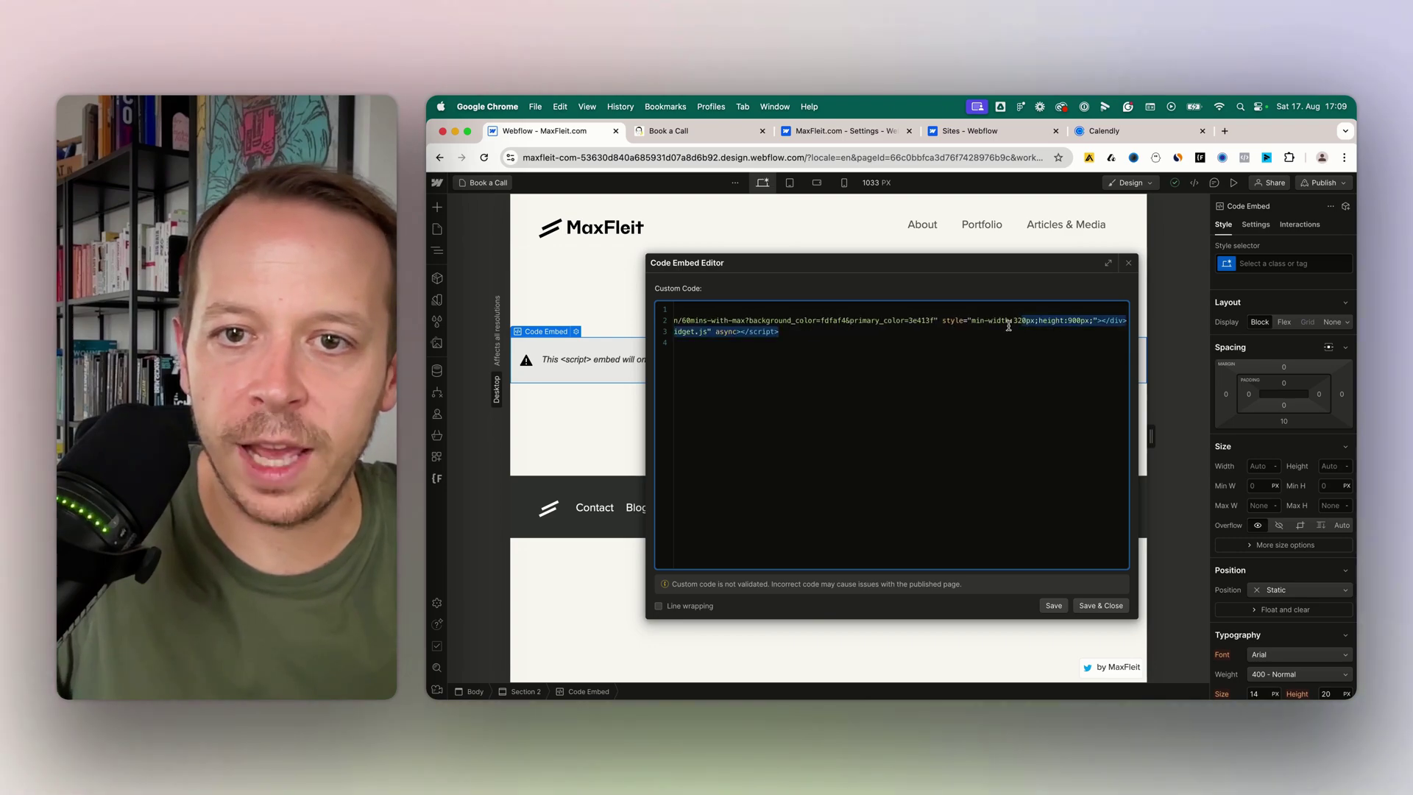
left_click(1013, 321)
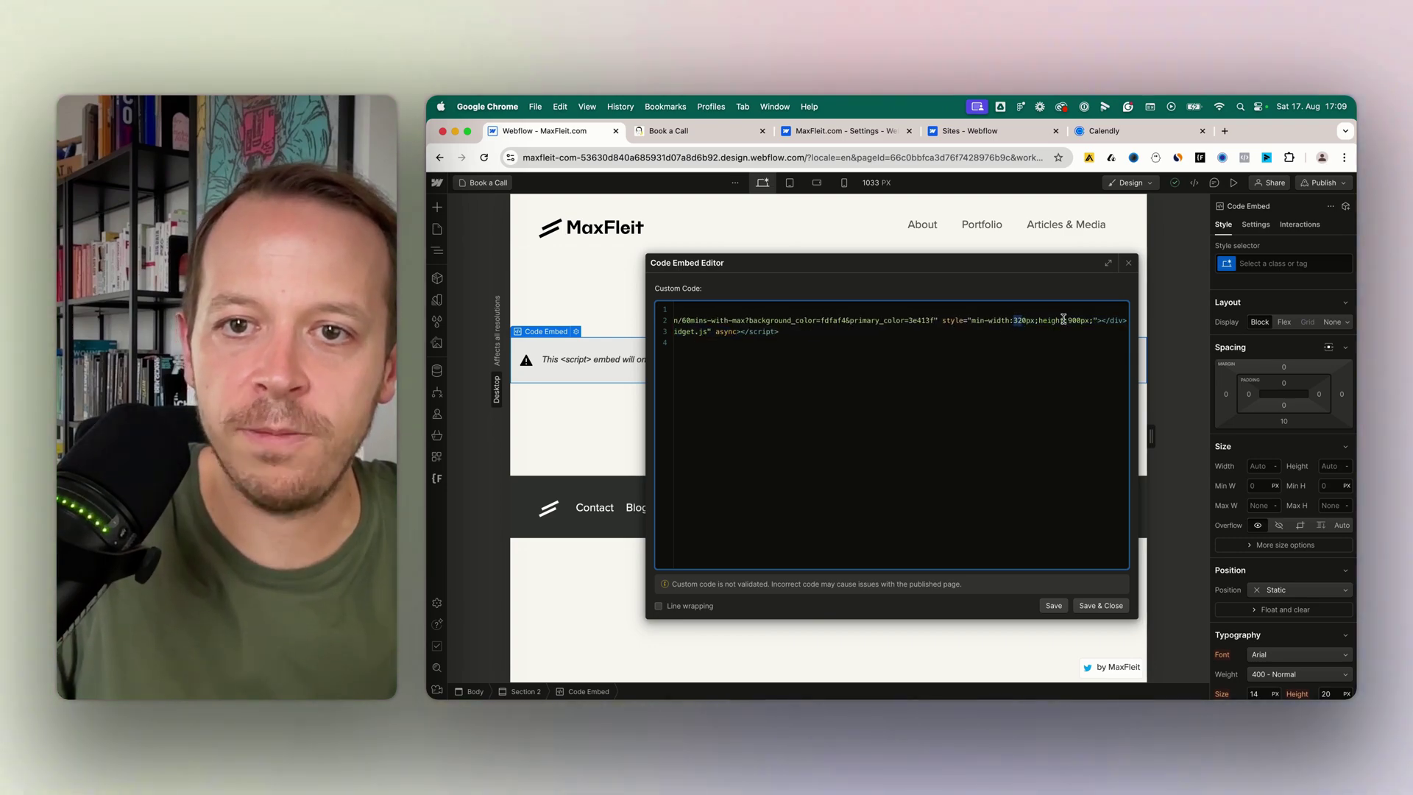
type("40")
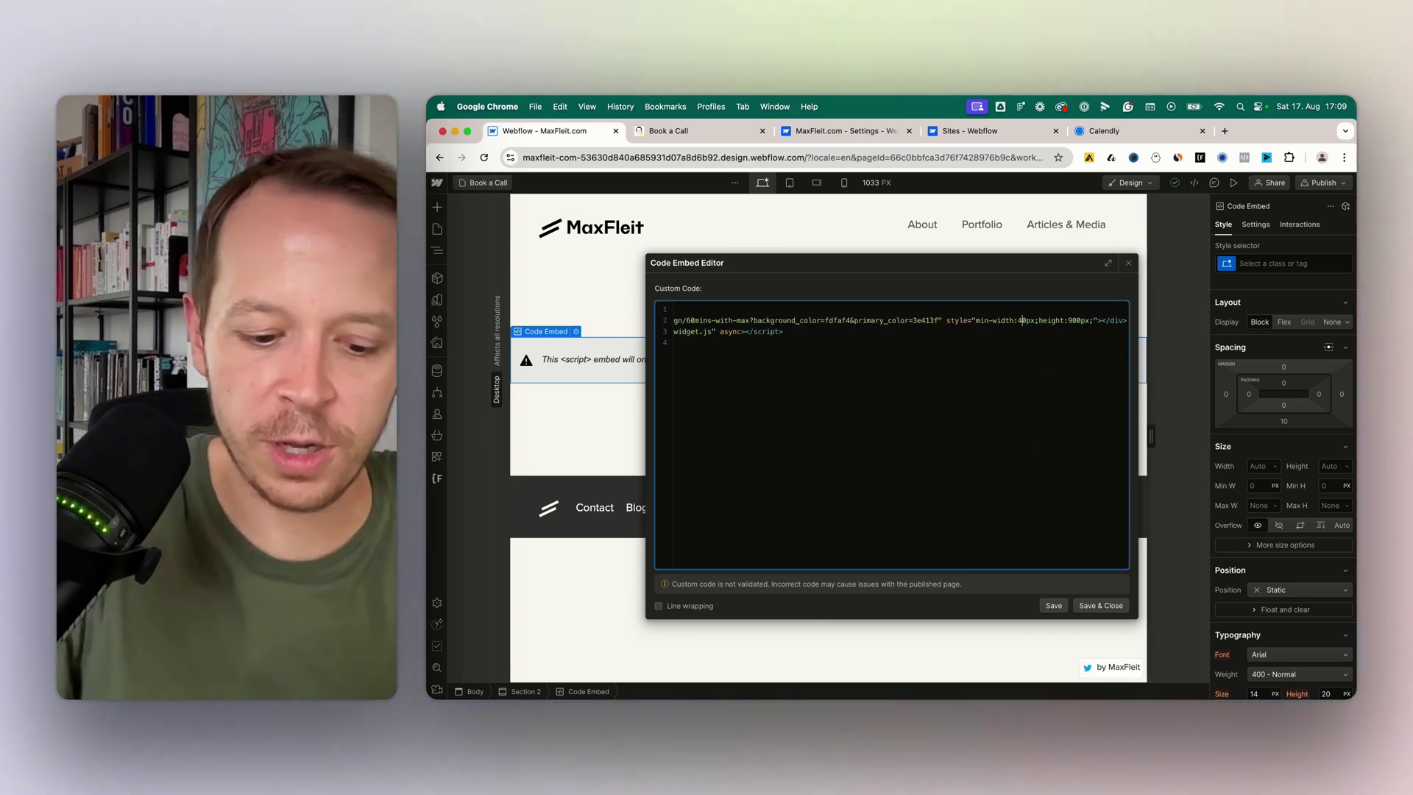
- Save the enlarged embed and publish the site to the staging domain
left_click(1100, 606)
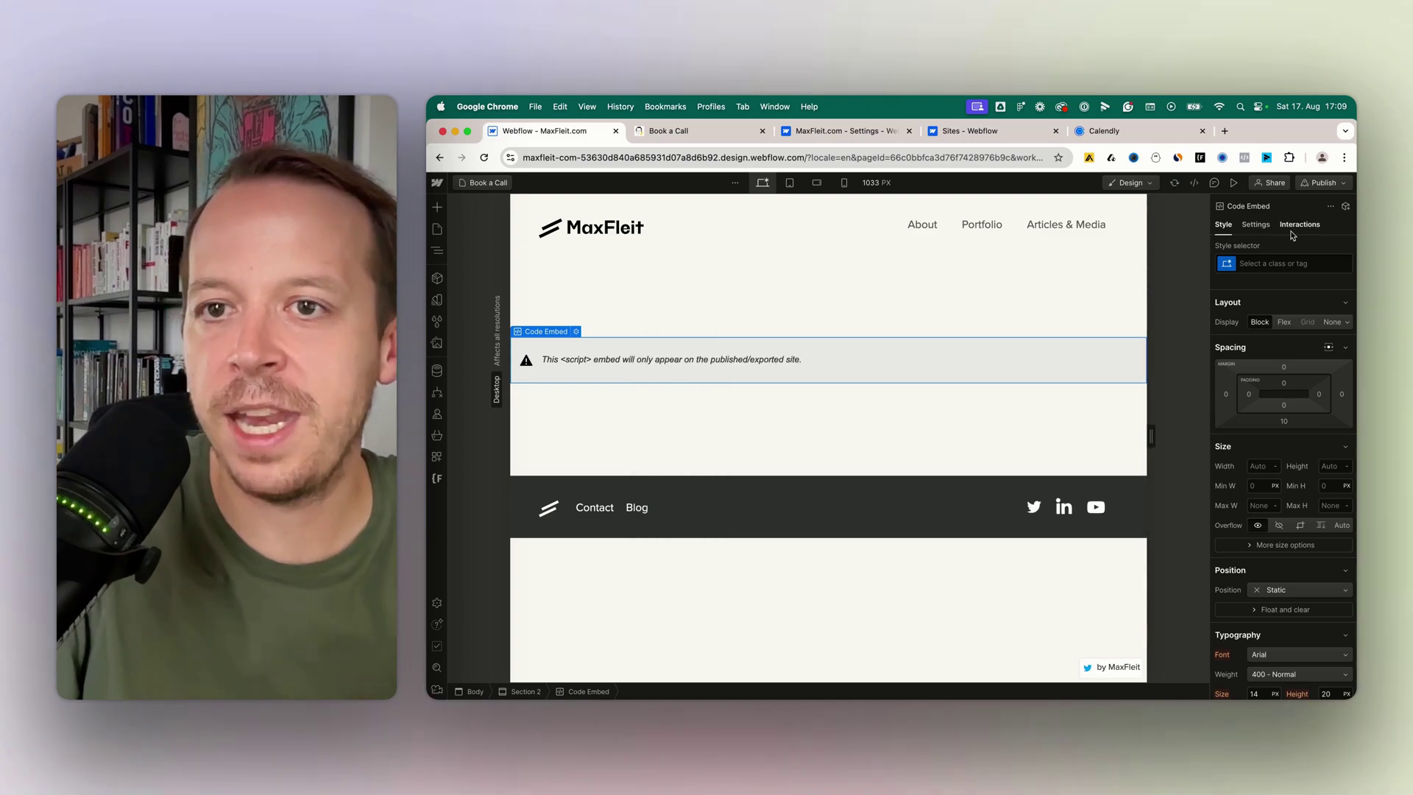
left_click(1337, 183)
left_click(1295, 362)
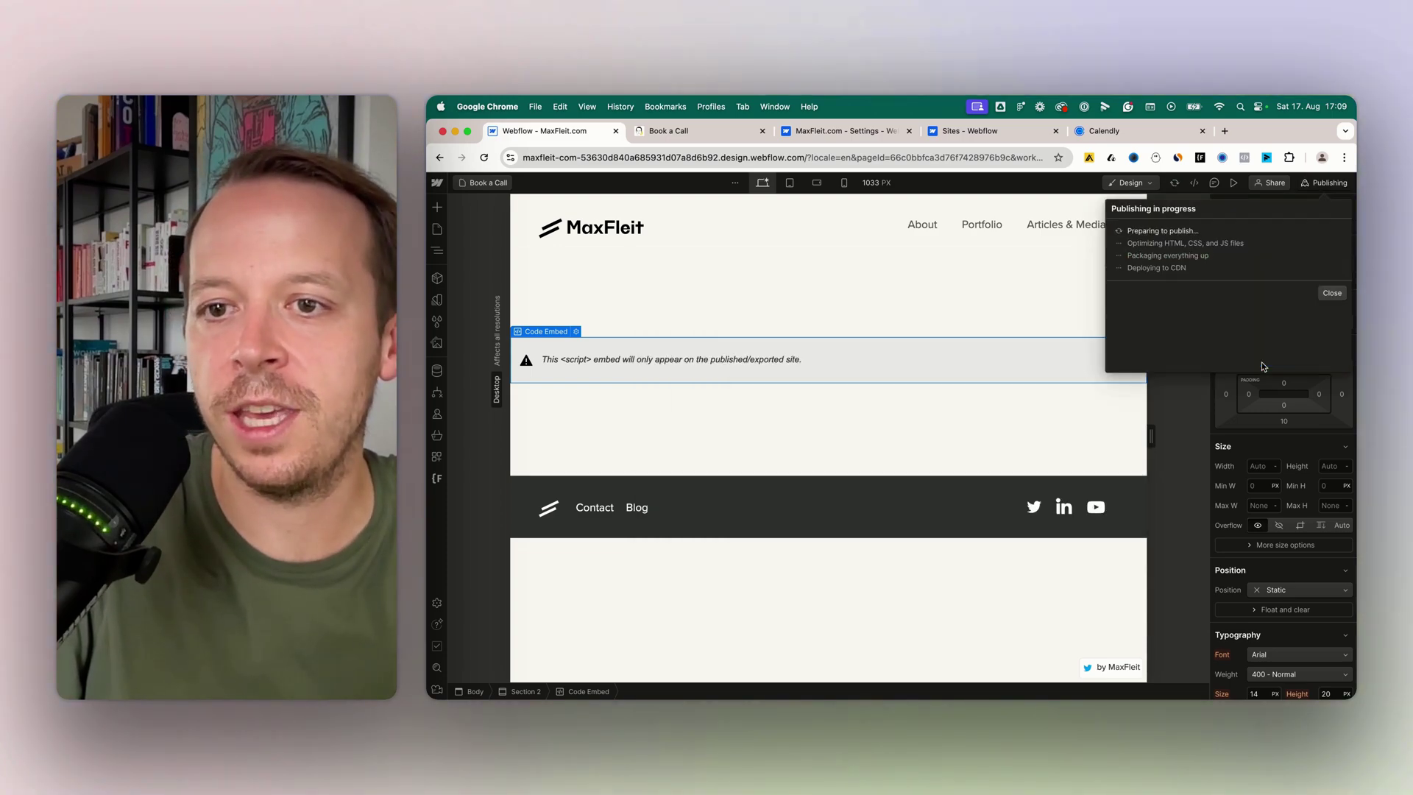
- Reload the live Book a Call page to view the taller Calendly calendar
left_click(657, 137)
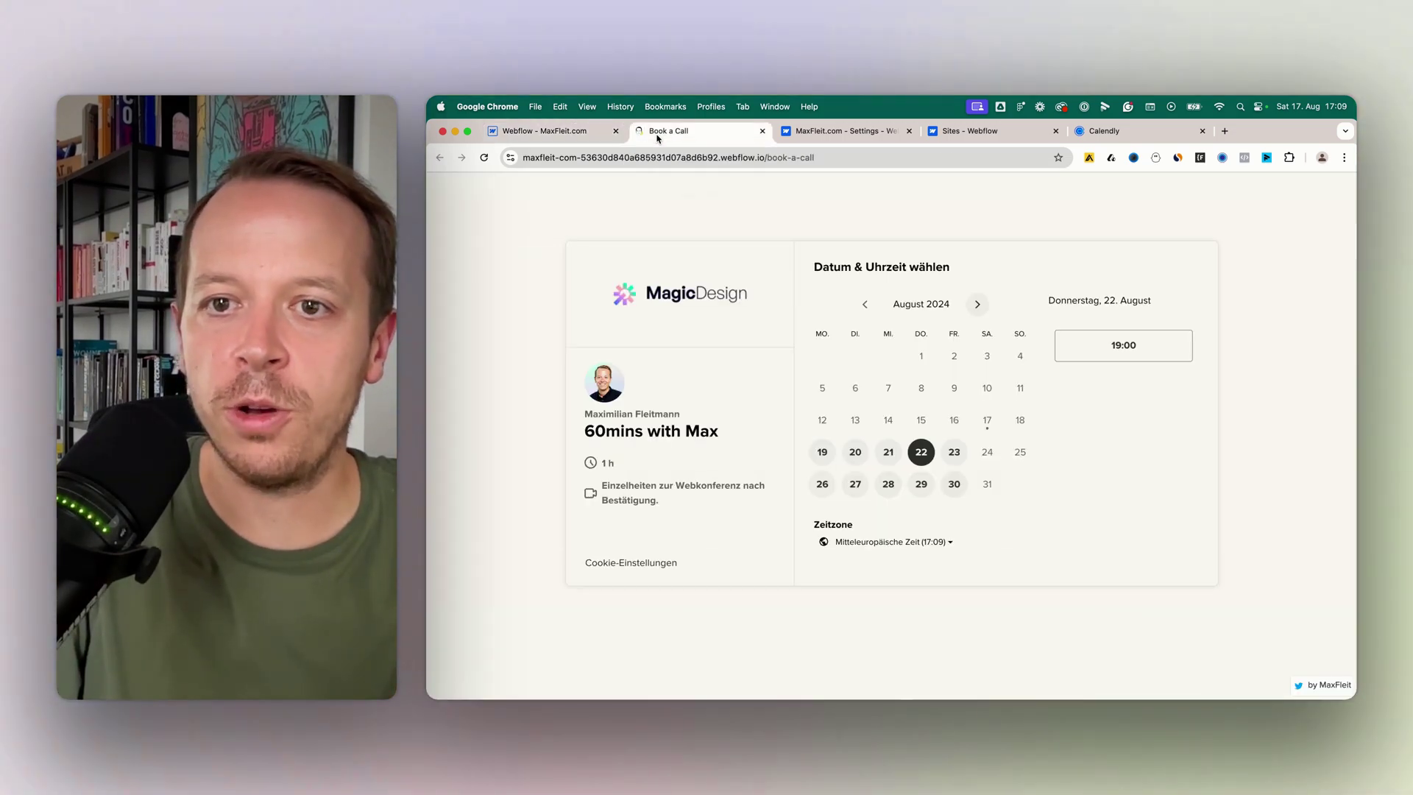
left_click(484, 157)
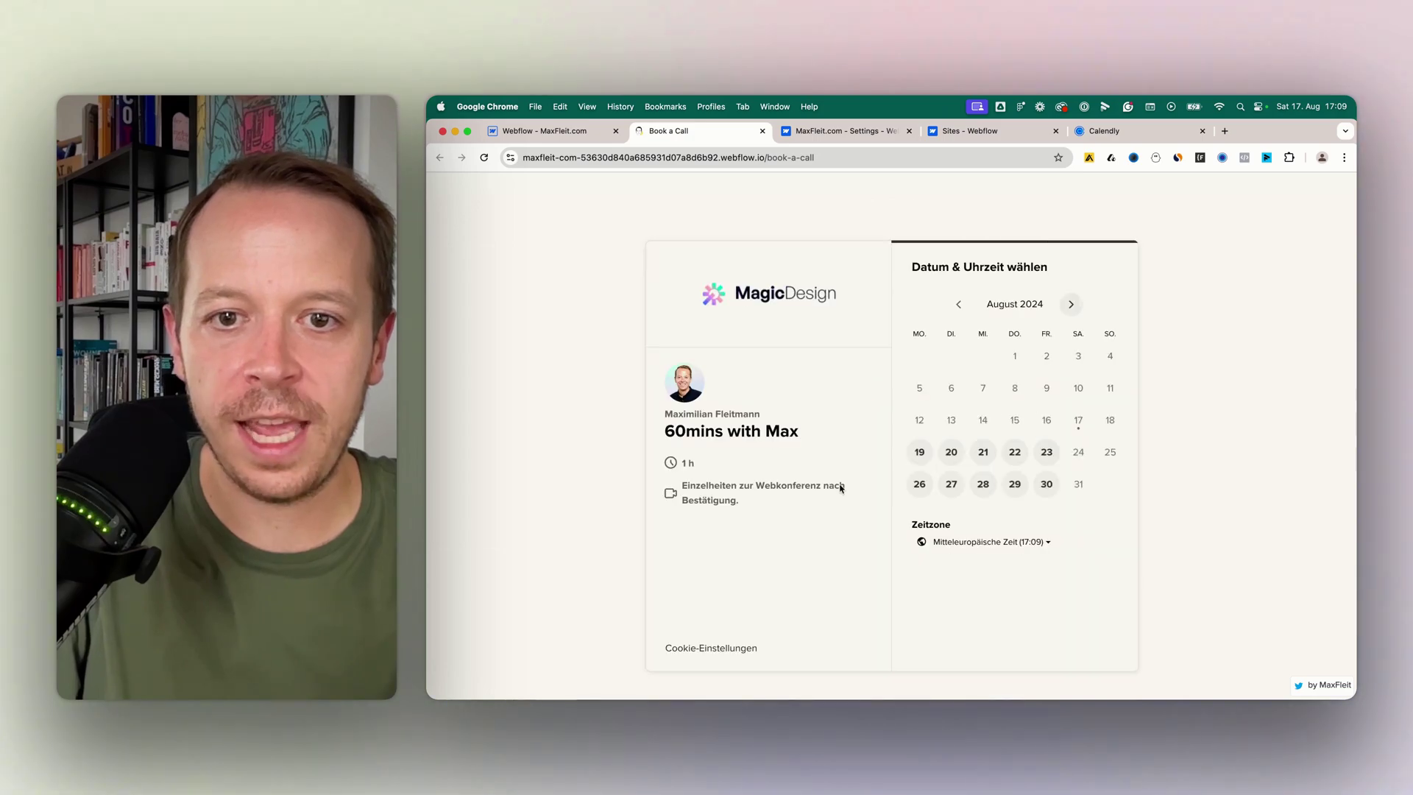
scroll(841, 487, "up", 3)
scroll(1066, 382, "down", 4)
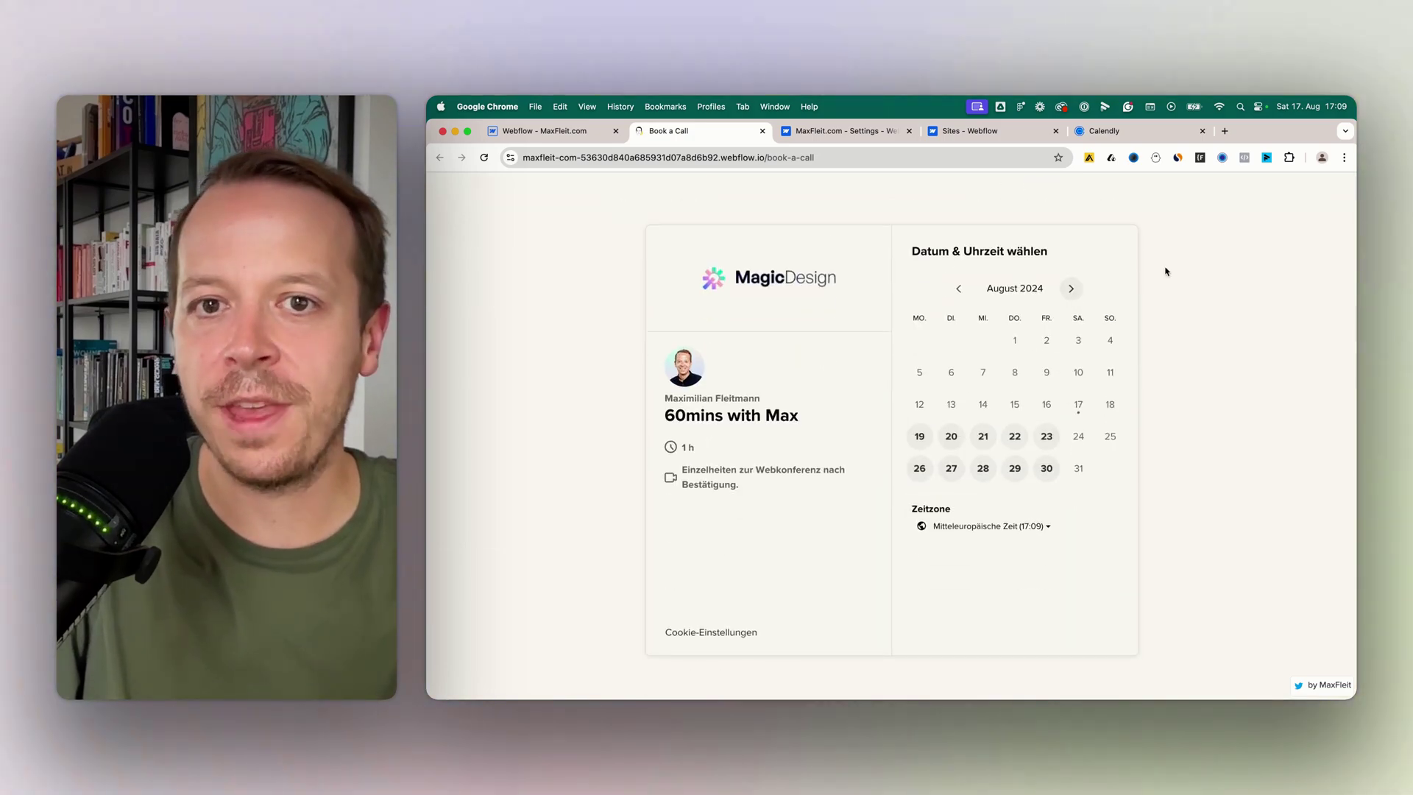
scroll(1111, 533, "up", 3)
left_click(544, 130)
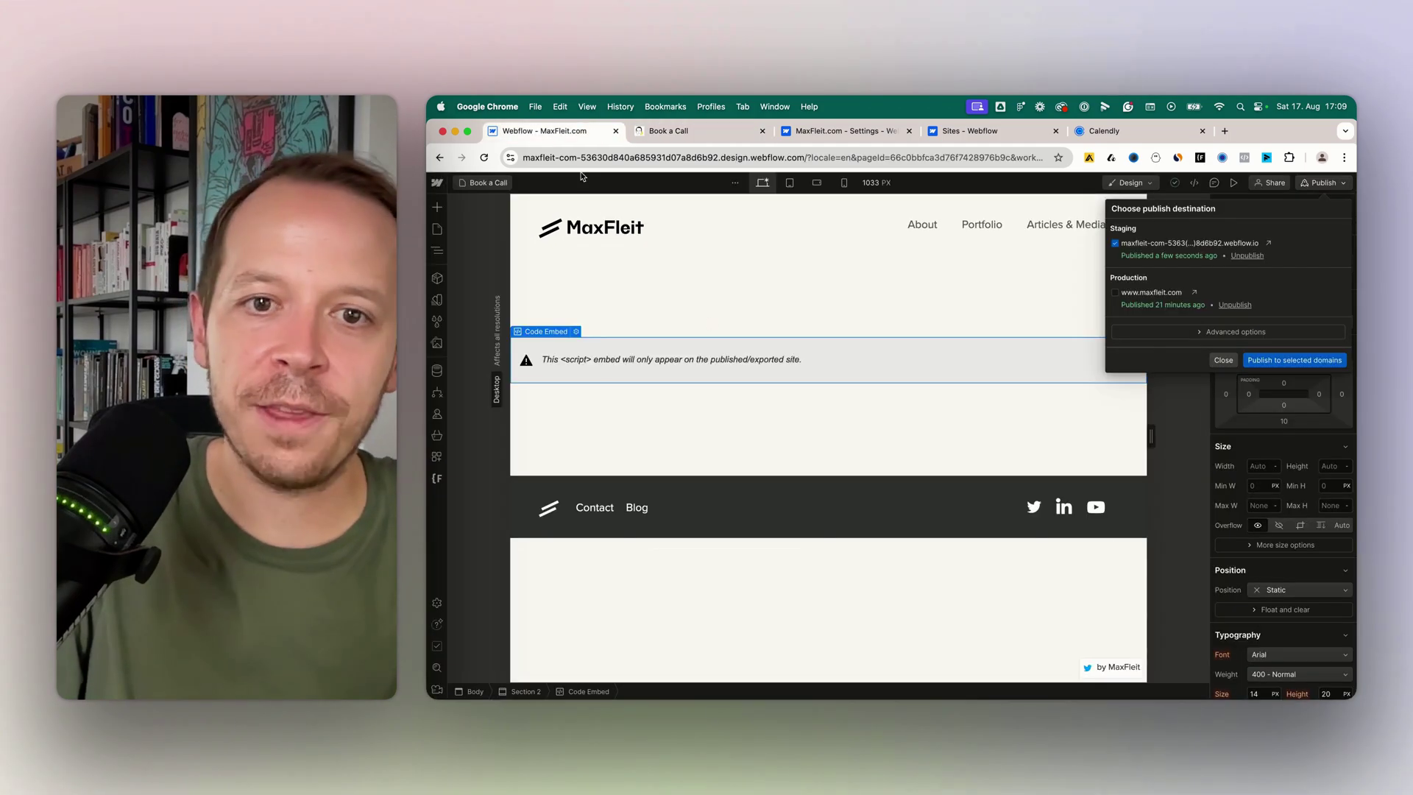
left_click(573, 333)
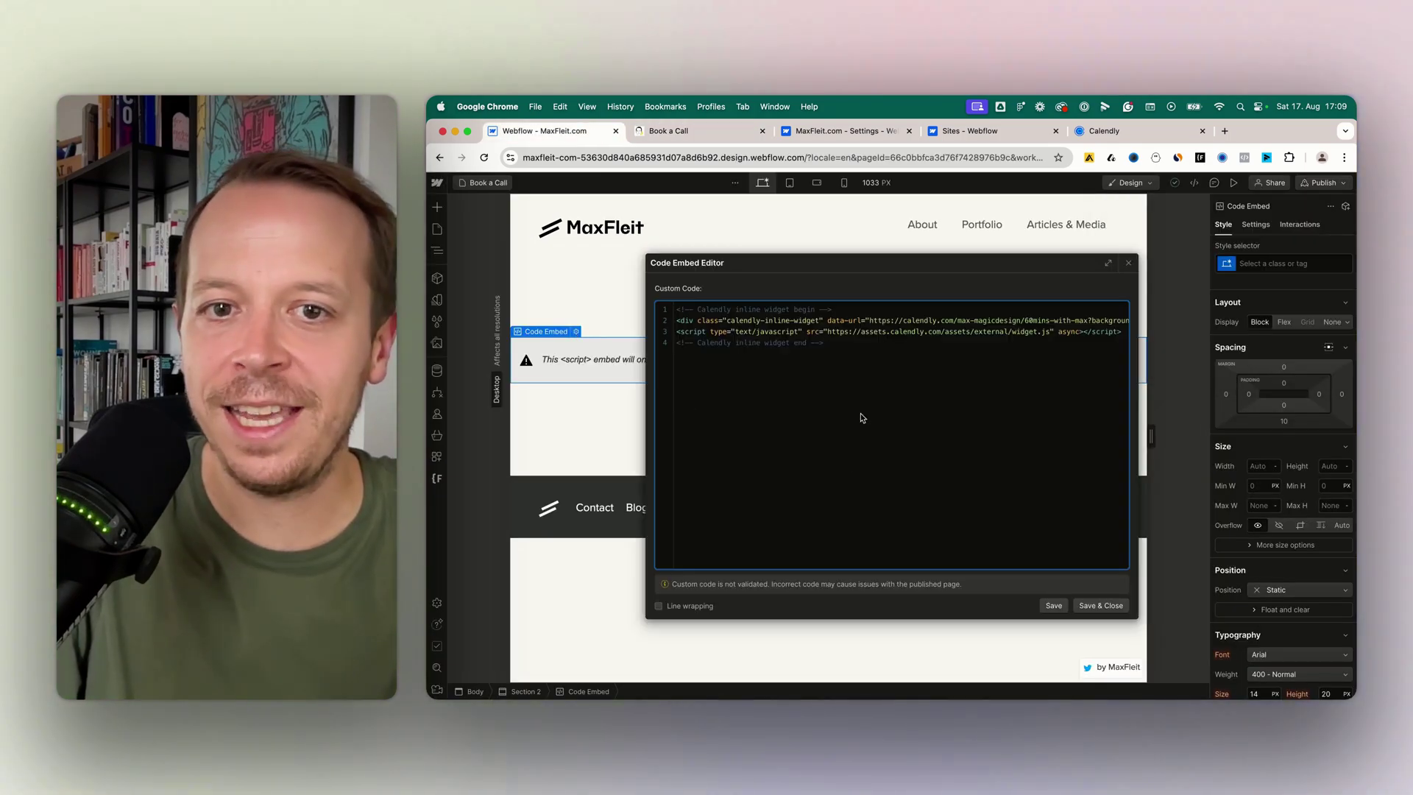
scroll(817, 341, "right", 5)
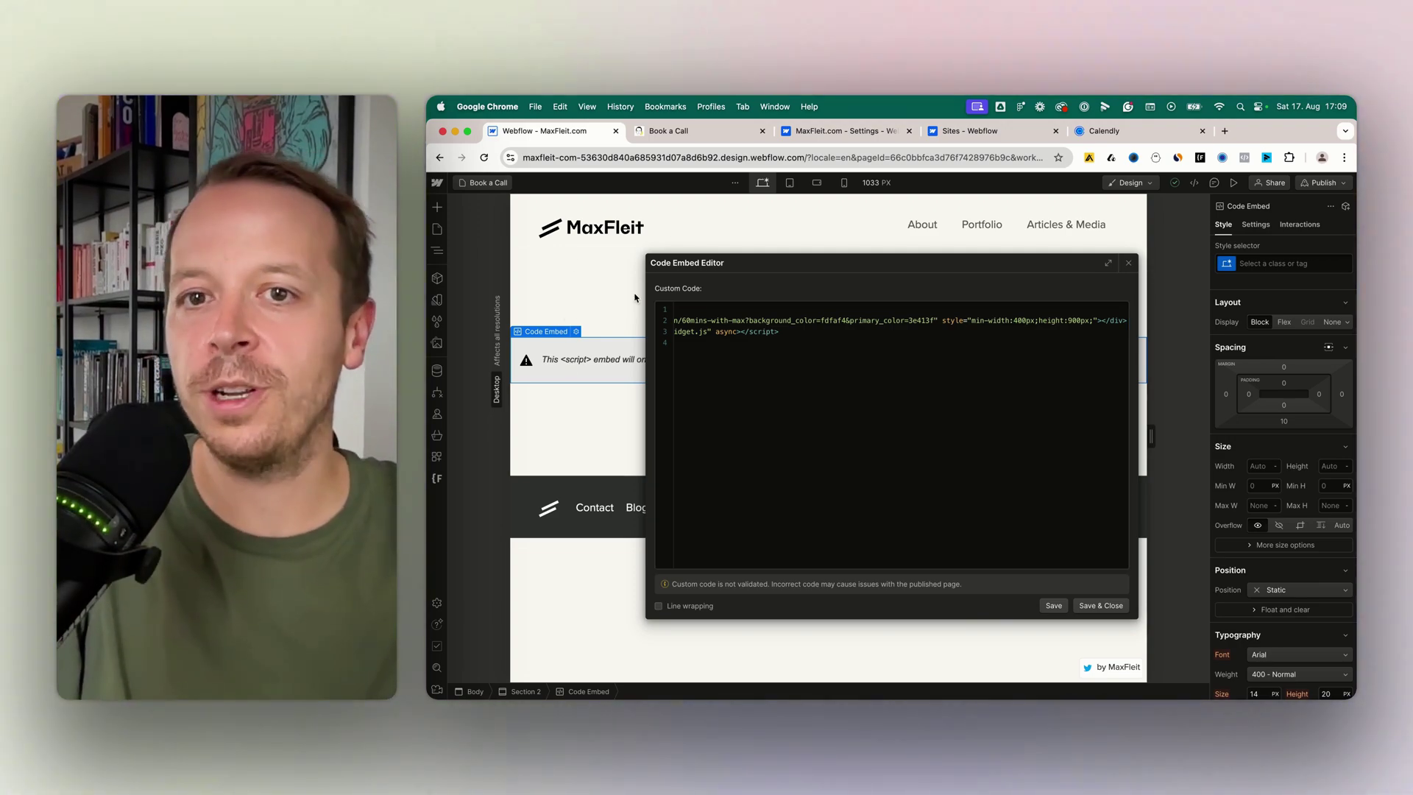
left_click(1127, 264)
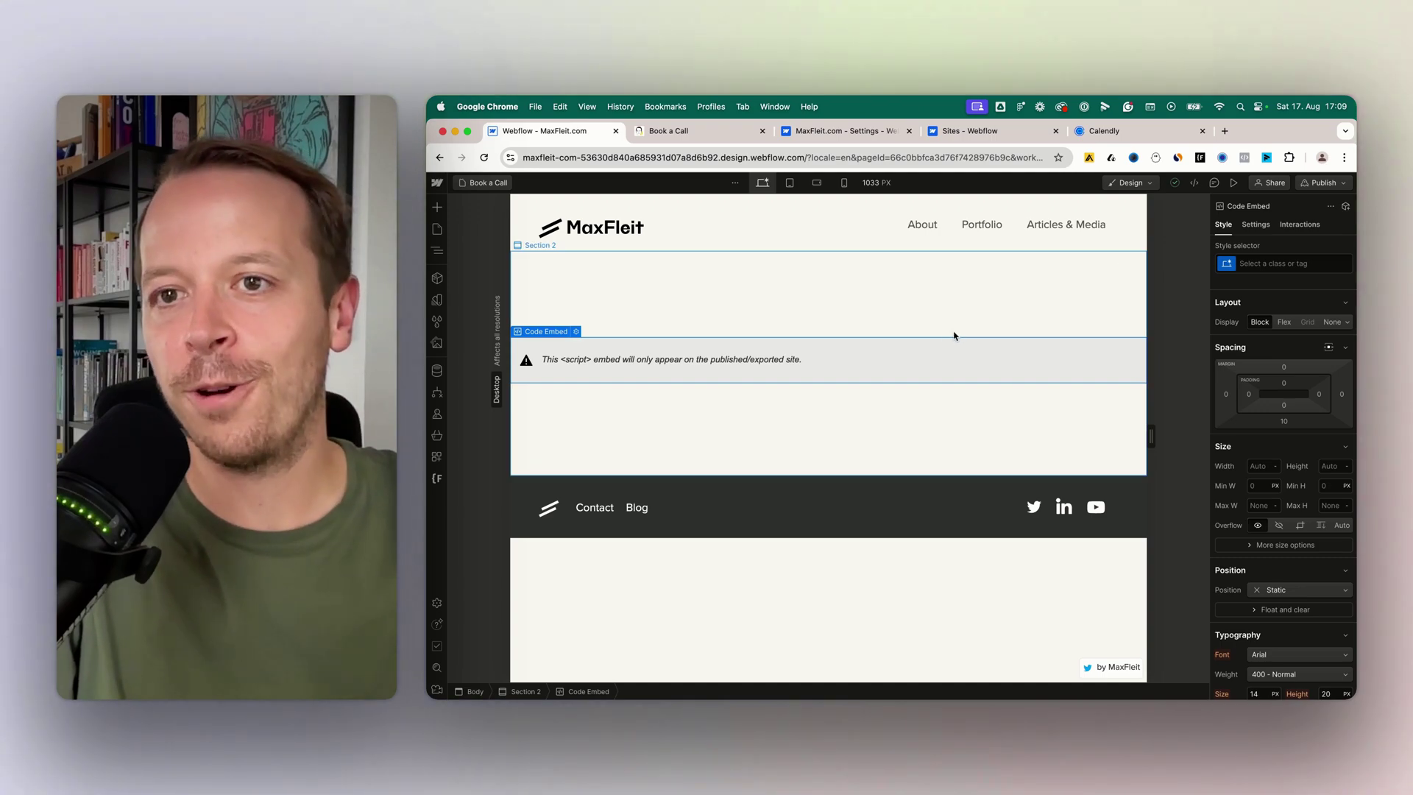